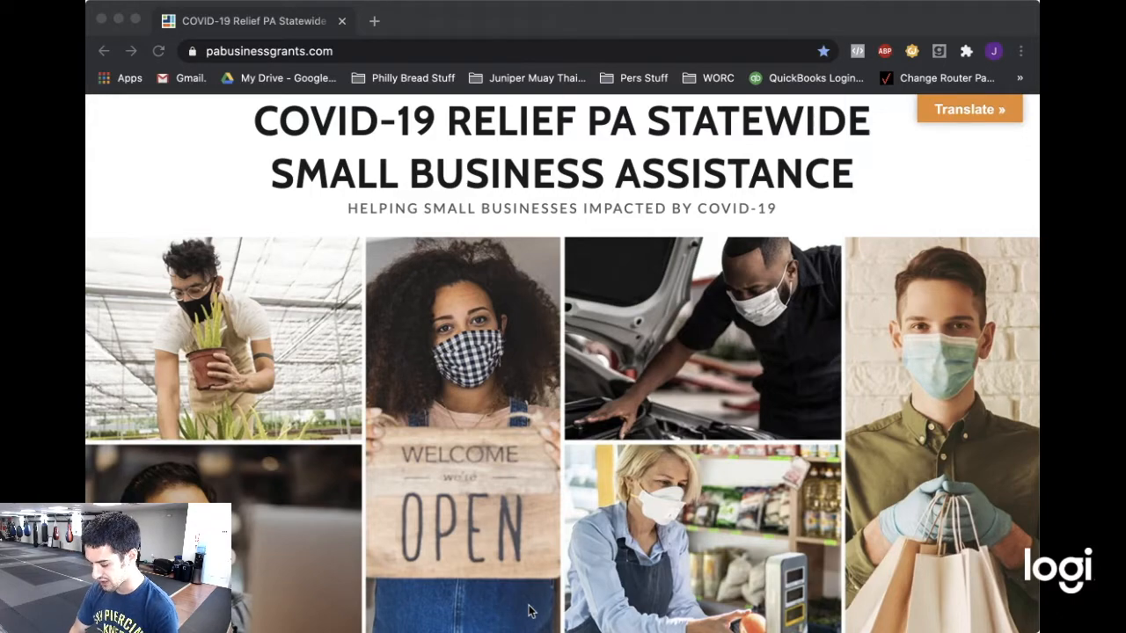
Look over the pabusinessgrants.com home page and select its web address.
{"action": "left_click", "coordinate": [530, 611]}
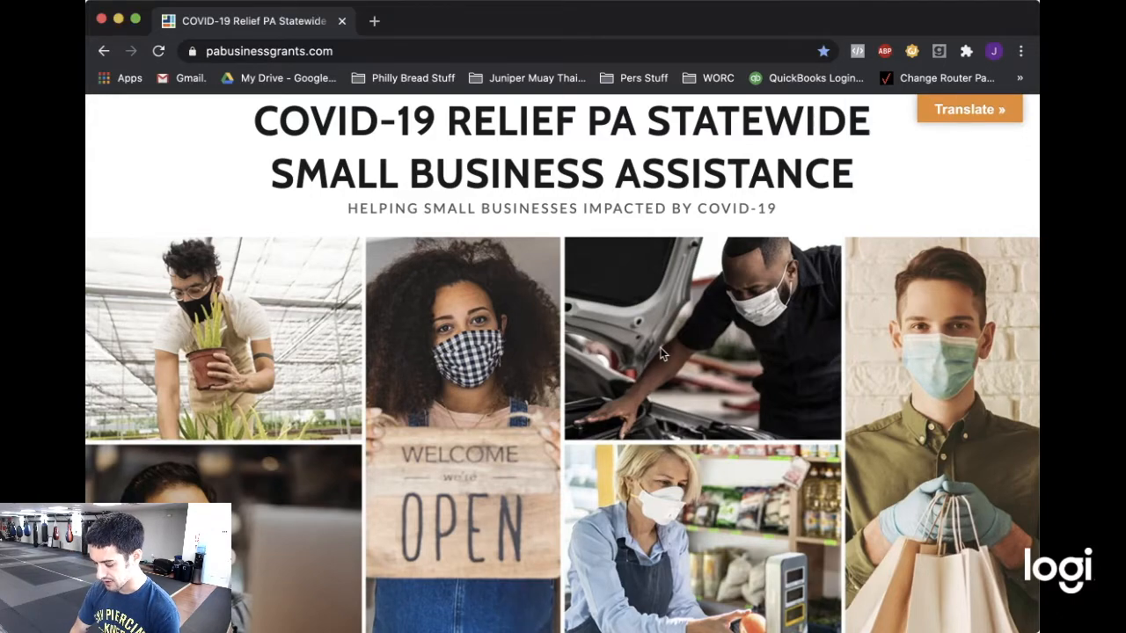
{"action": "scroll", "coordinate": [661, 351], "scroll_direction": "down", "scroll_amount": 5}
{"action": "scroll", "coordinate": [660, 352], "scroll_direction": "up", "scroll_amount": 5}
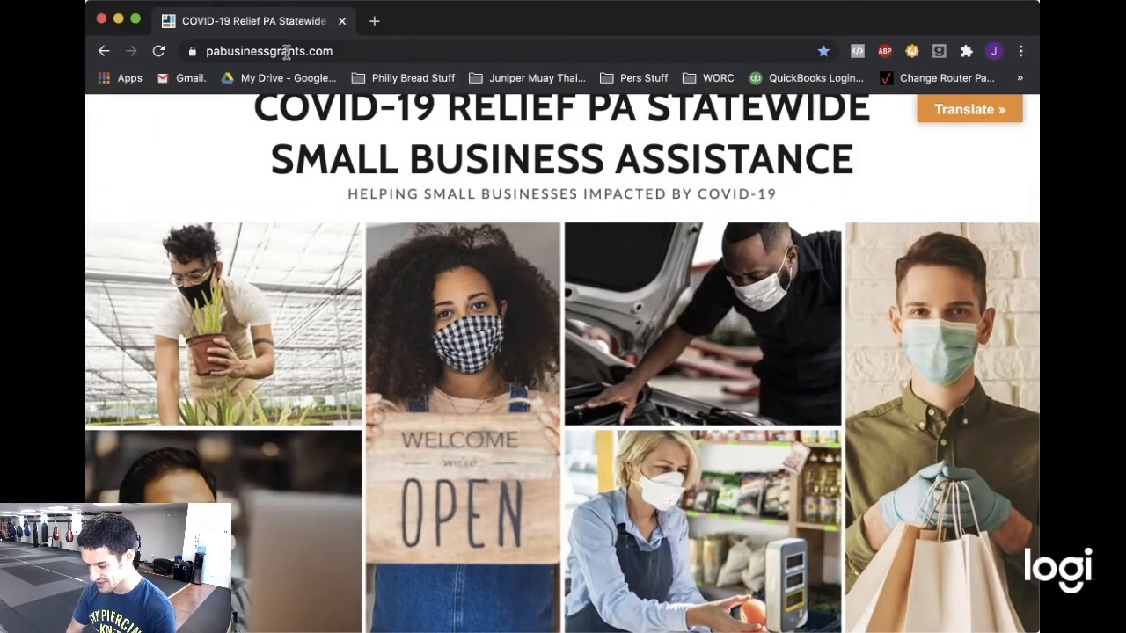
{"action": "left_click", "coordinate": [205, 53]}
{"action": "left_click_drag", "start_coordinate": [206, 53], "coordinate": [347, 56]}
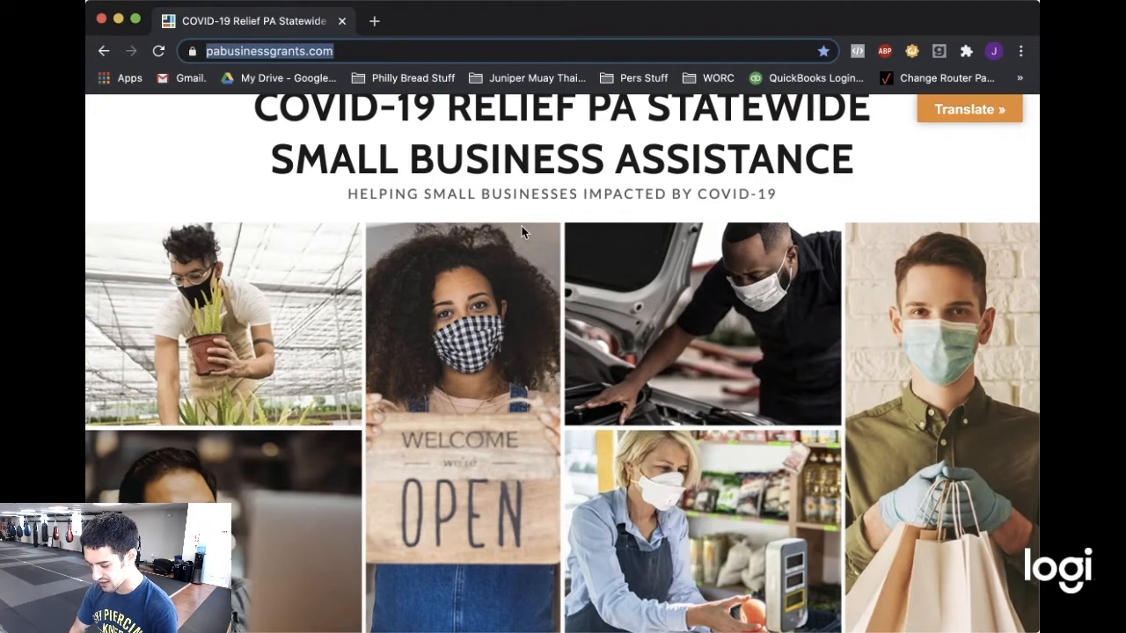
{"action": "scroll", "coordinate": [524, 233], "scroll_direction": "down", "scroll_amount": 5}
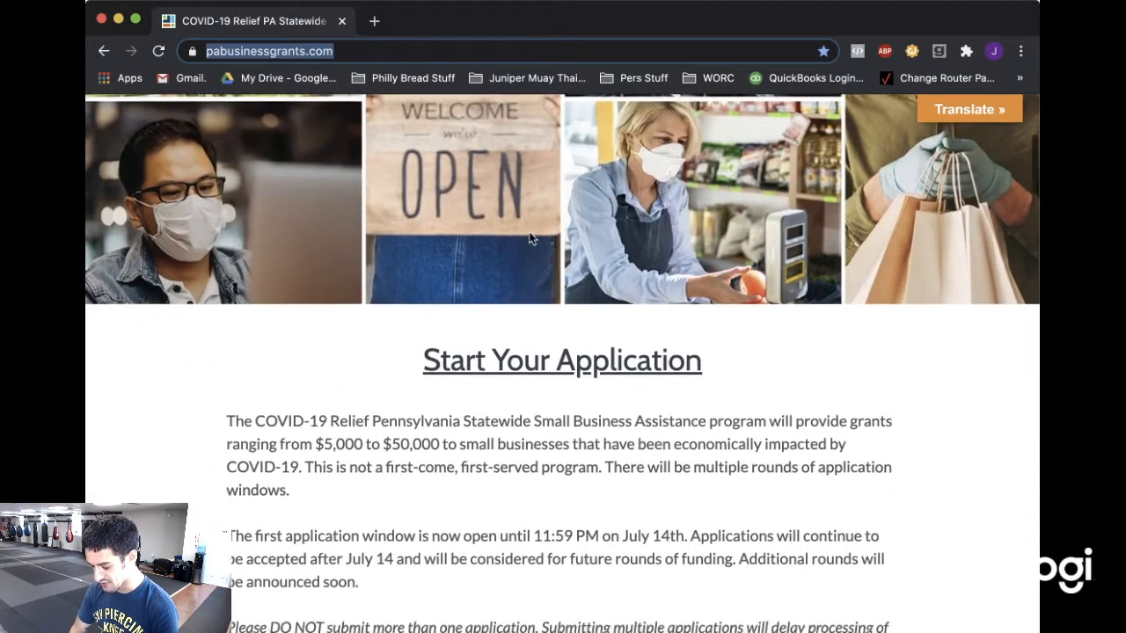
{"action": "scroll", "coordinate": [530, 237], "scroll_direction": "down", "scroll_amount": 4}
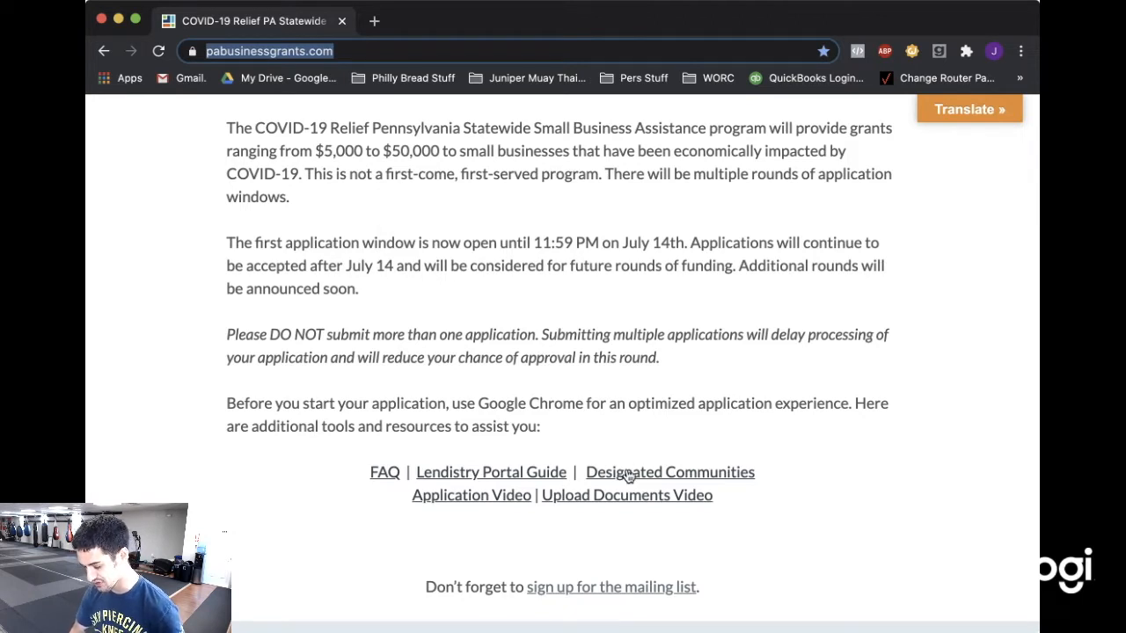
{"action": "scroll", "coordinate": [627, 475], "scroll_direction": "up", "scroll_amount": 2}
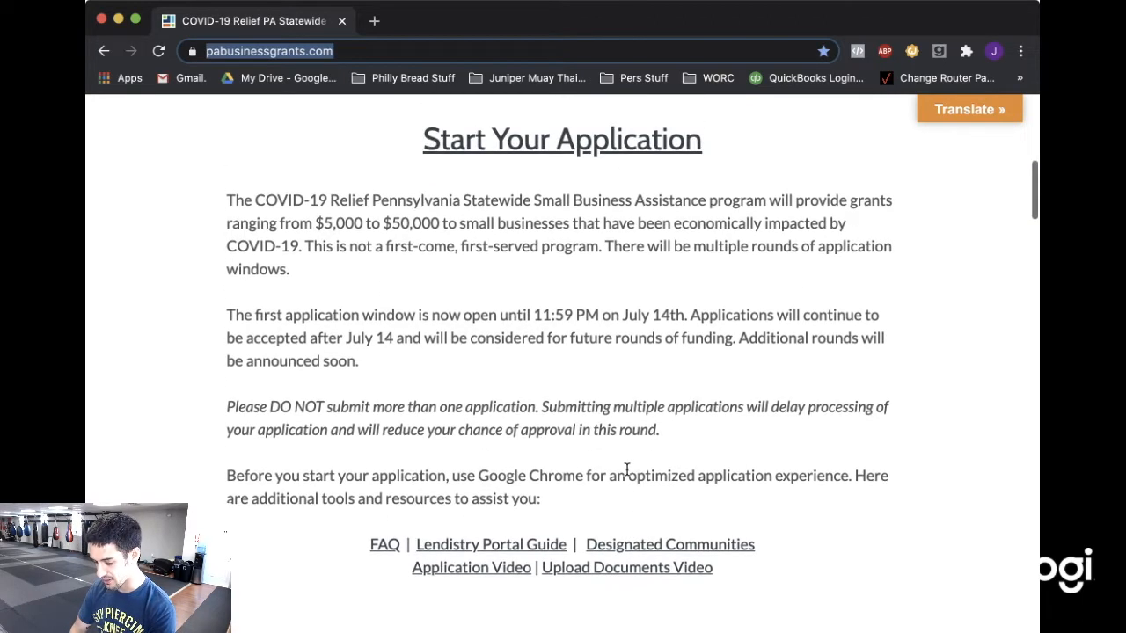
{"action": "scroll", "coordinate": [626, 469], "scroll_direction": "up", "scroll_amount": 5}
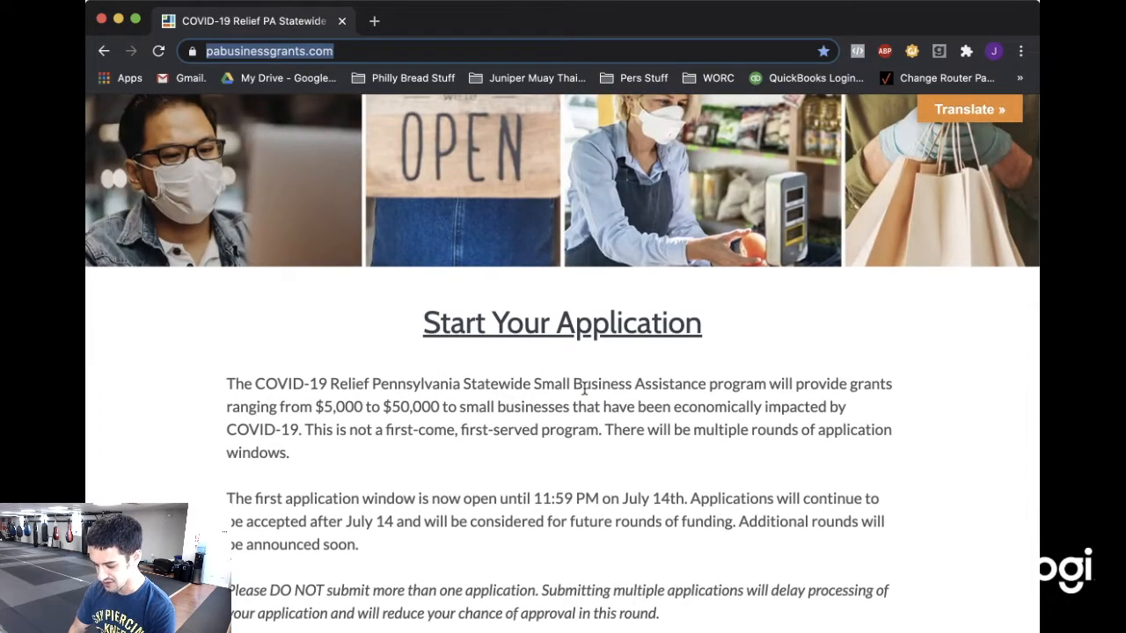
Start the application and choose Philadelphia as the business's county.
{"action": "left_click", "coordinate": [561, 322]}
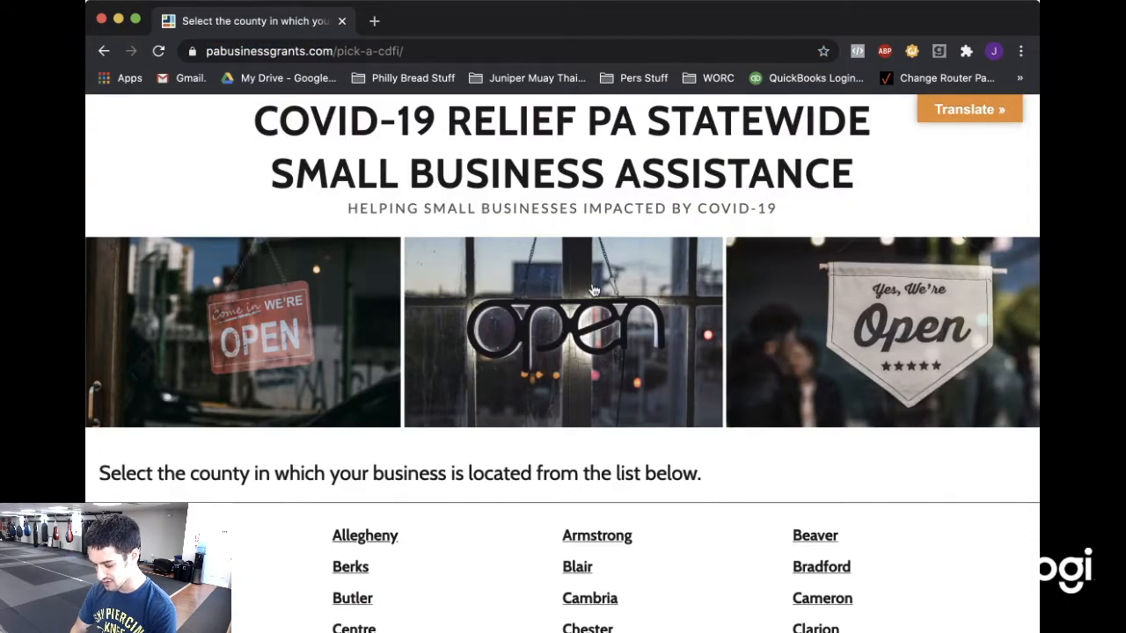
{"action": "scroll", "coordinate": [592, 290], "scroll_direction": "down", "scroll_amount": 5}
{"action": "scroll", "coordinate": [593, 290], "scroll_direction": "down", "scroll_amount": 3}
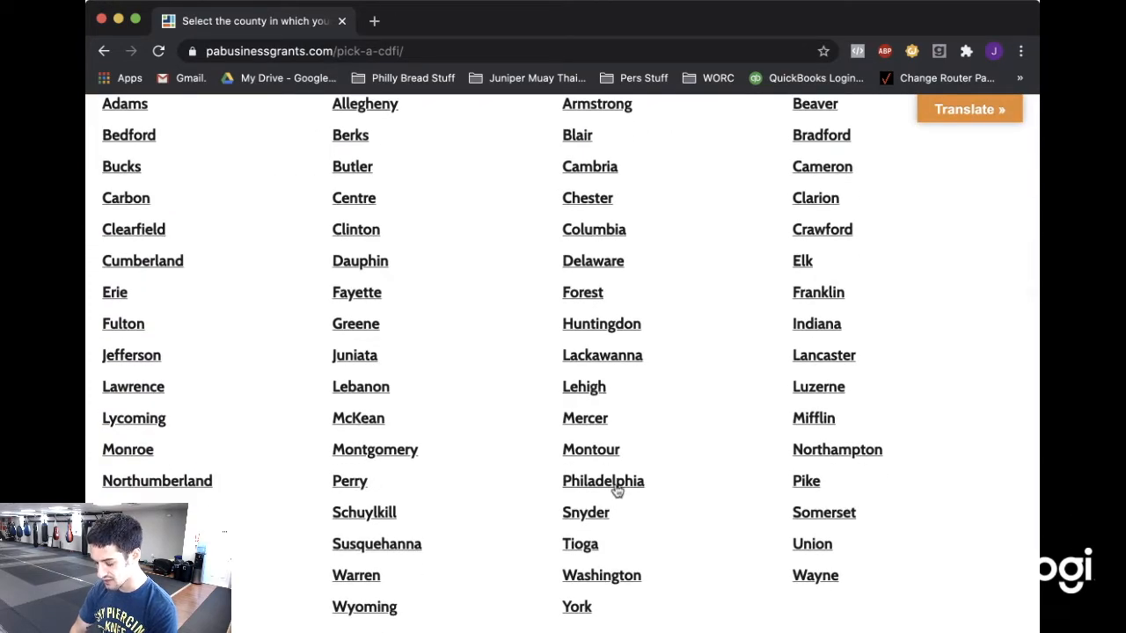
{"action": "left_click", "coordinate": [603, 481]}
Apply through the Women's Opportunities Resource Center and begin a new grant application.
{"action": "scroll", "coordinate": [630, 344], "scroll_direction": "down", "scroll_amount": 5}
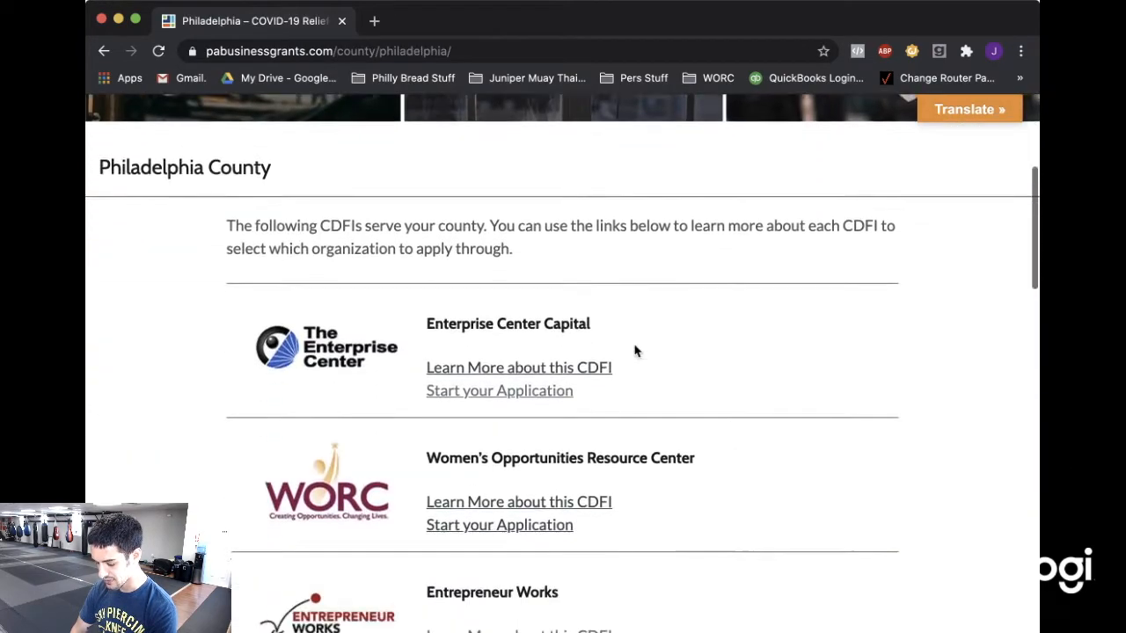
{"action": "scroll", "coordinate": [635, 351], "scroll_direction": "down", "scroll_amount": 2}
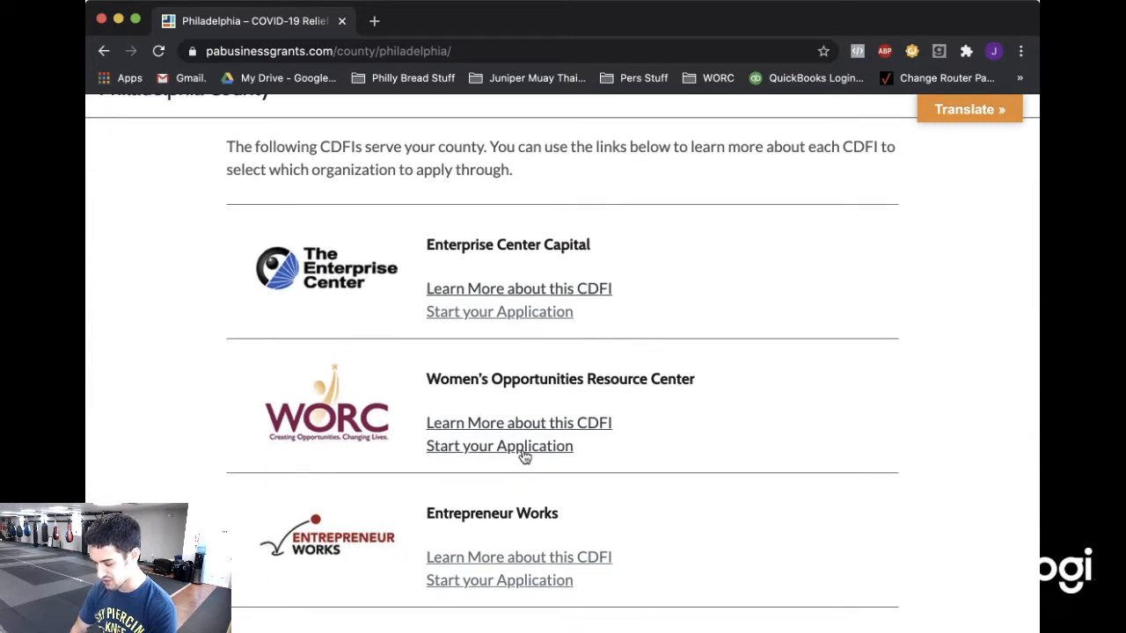
{"action": "left_click", "coordinate": [524, 450]}
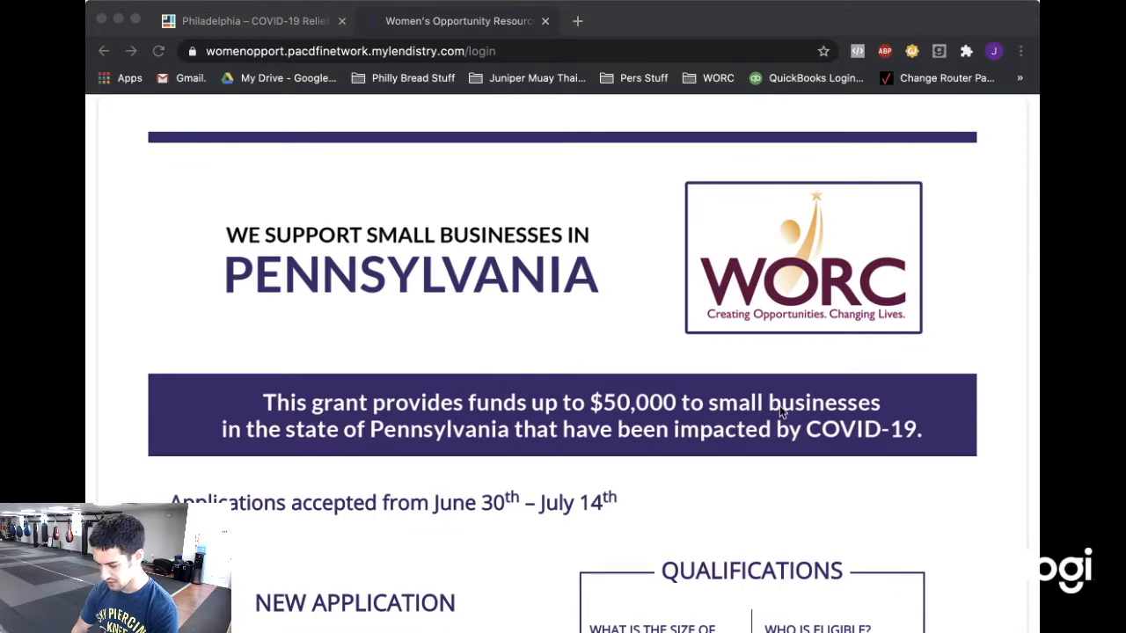
{"action": "left_click", "coordinate": [977, 604]}
{"action": "scroll", "coordinate": [506, 314], "scroll_direction": "down", "scroll_amount": 5}
{"action": "scroll", "coordinate": [505, 314], "scroll_direction": "down", "scroll_amount": 1}
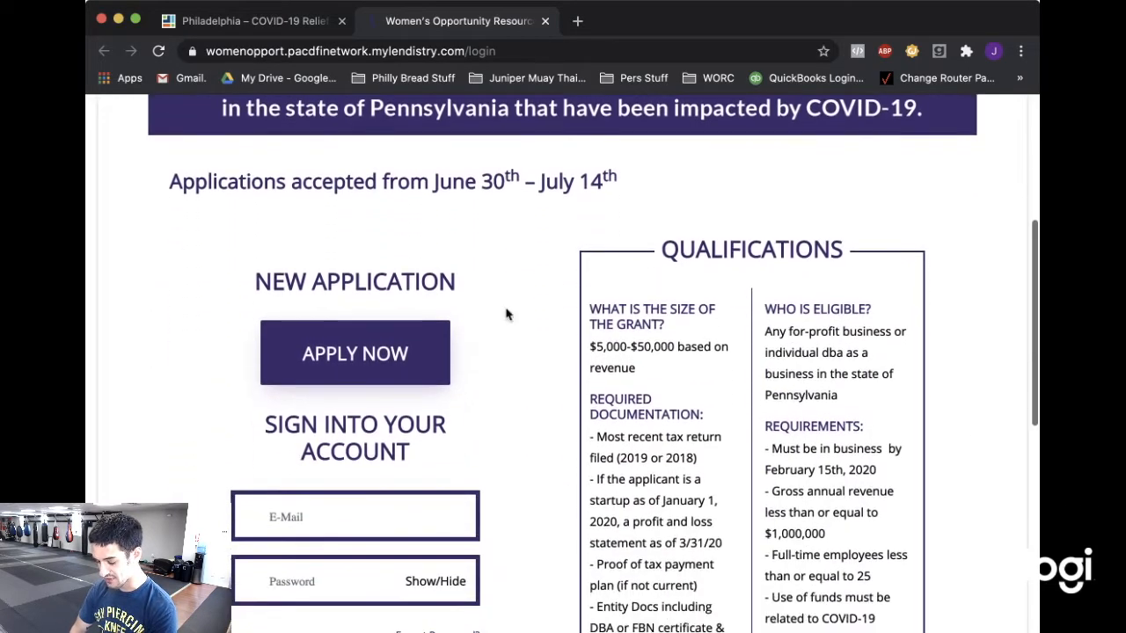
{"action": "left_click", "coordinate": [388, 356]}
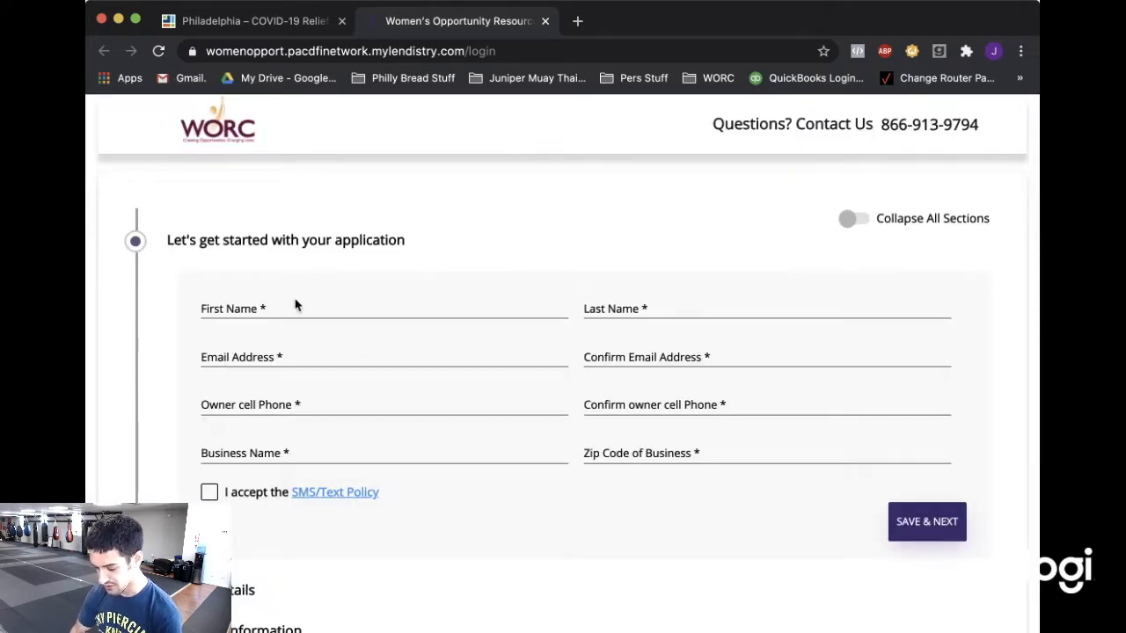
Enter the owner's first and last name, and enter and confirm the email address.
{"action": "left_click", "coordinate": [254, 311]}
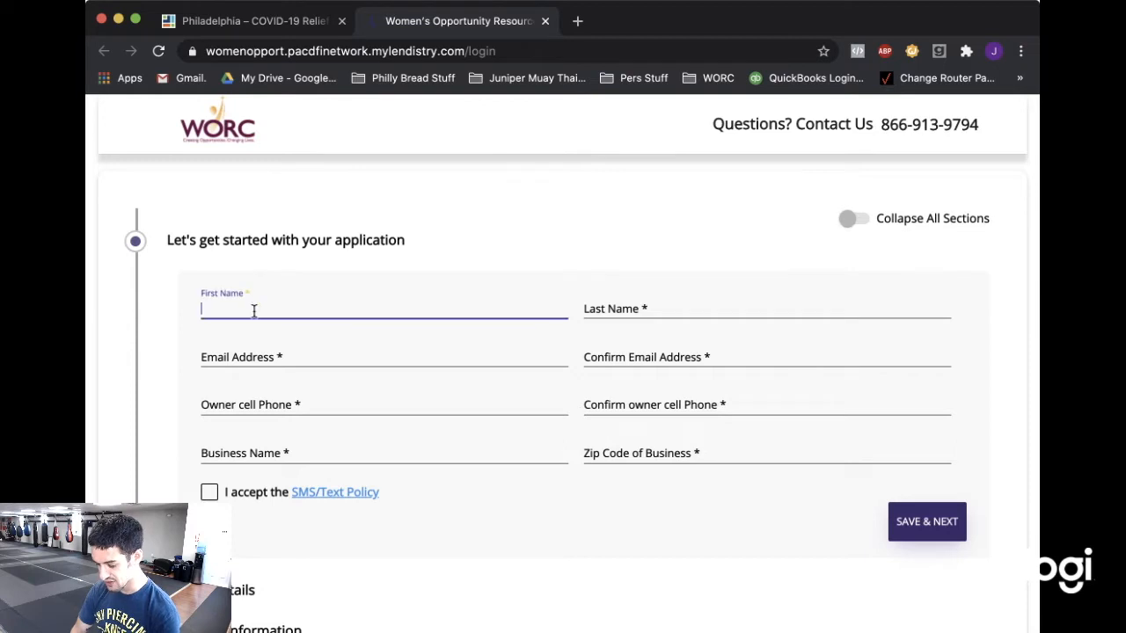
{"action": "left_click", "coordinate": [713, 303]}
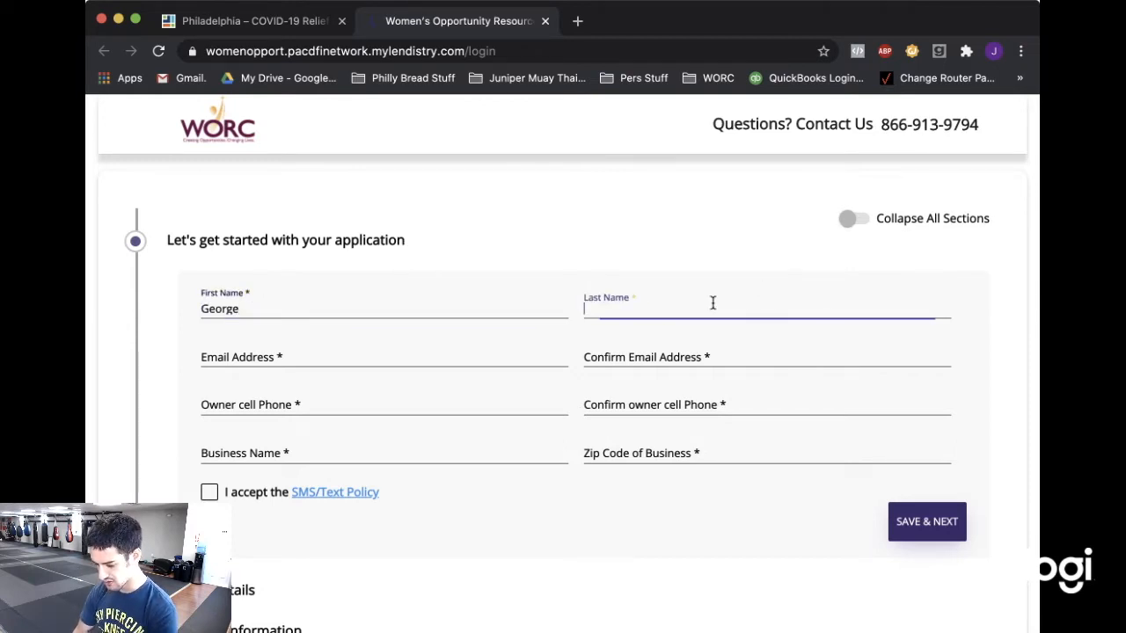
{"action": "left_click", "coordinate": [241, 358]}
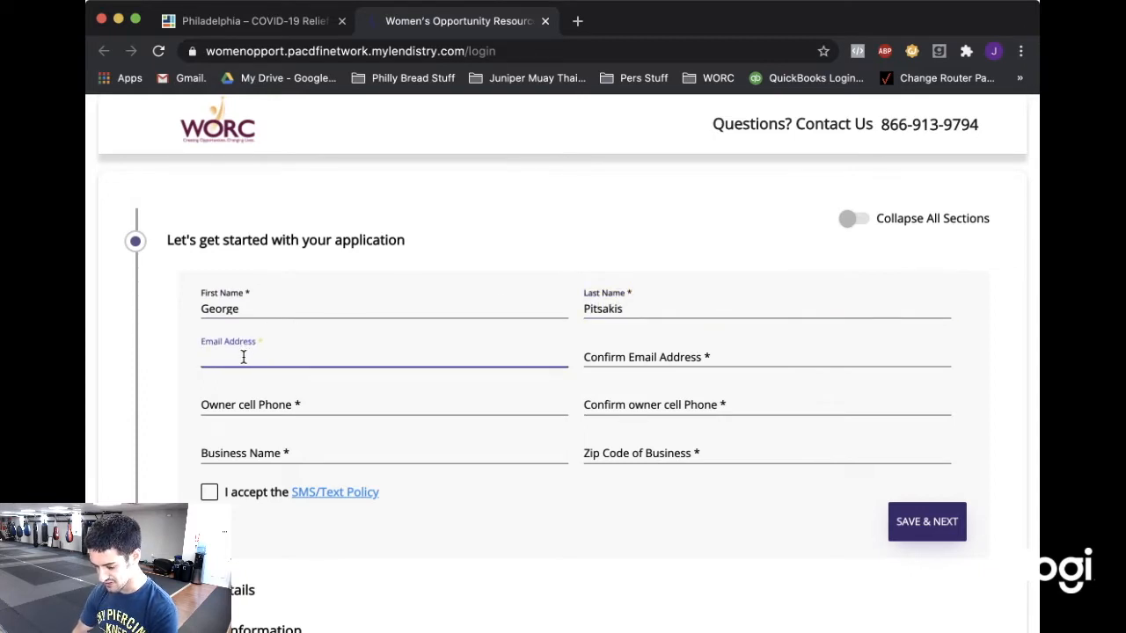
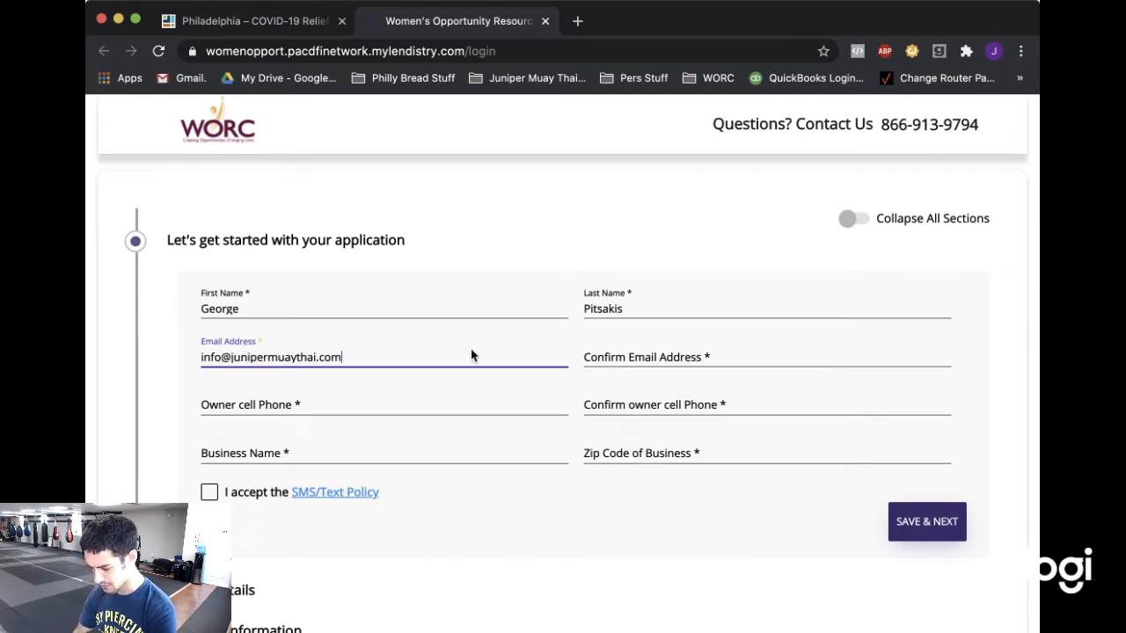
{"action": "left_click", "coordinate": [620, 357]}
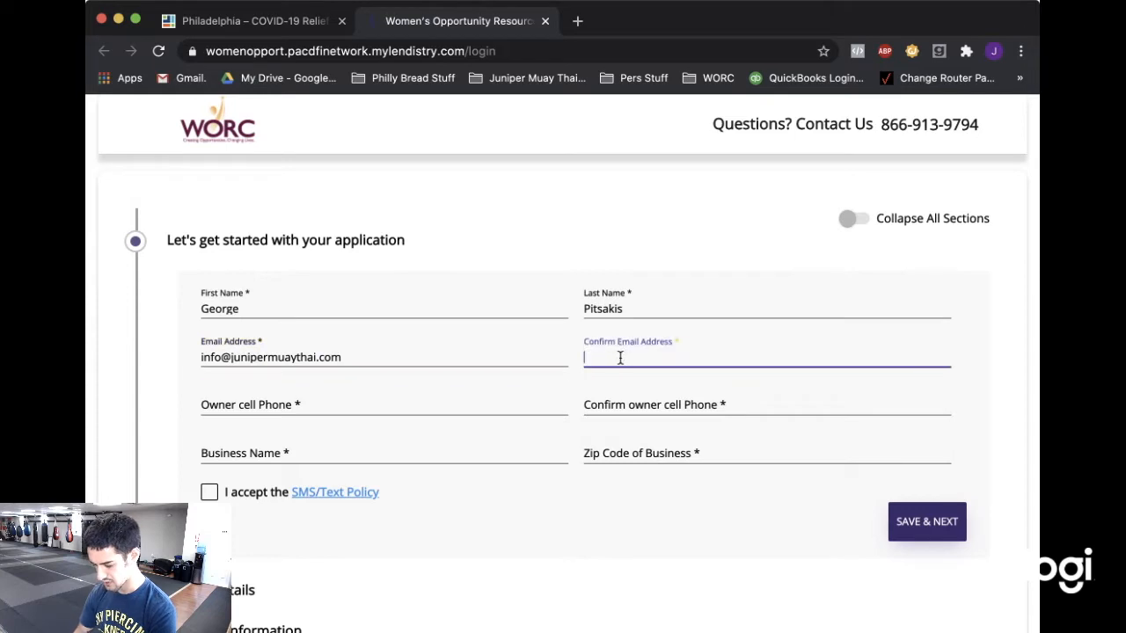
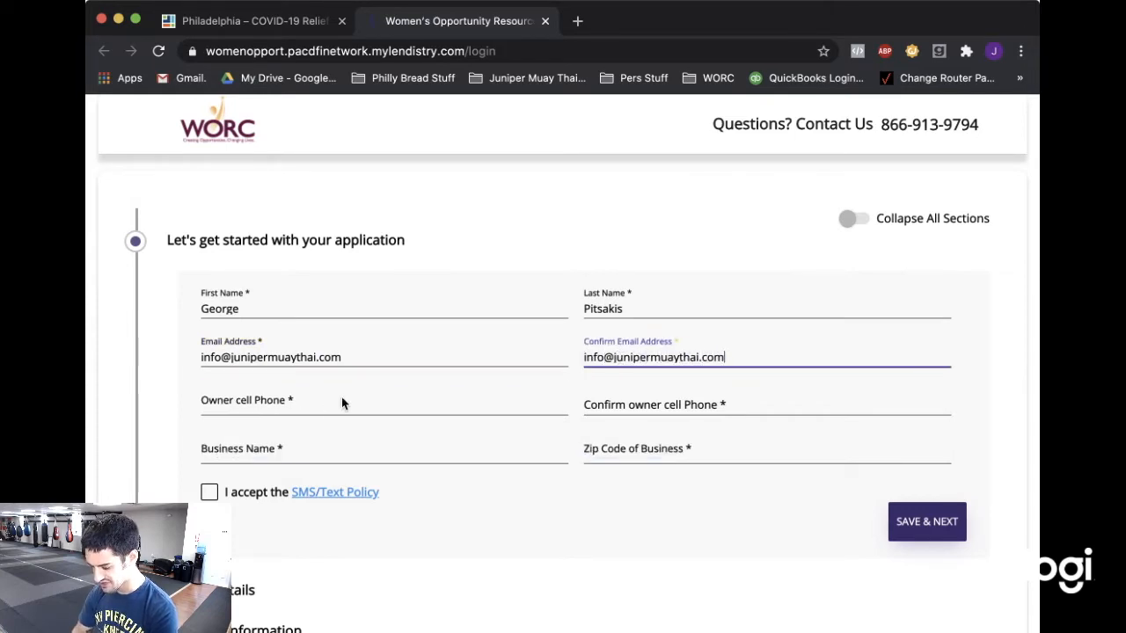
Enter and confirm the owner's cell phone number.
{"action": "left_click", "coordinate": [317, 404]}
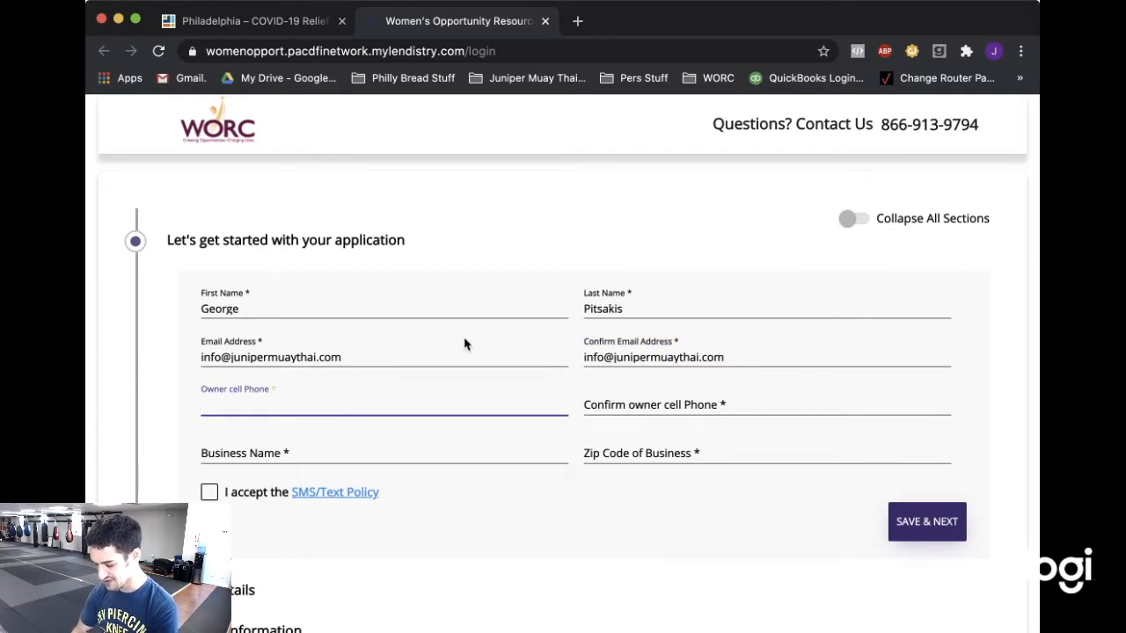
{"action": "left_click", "coordinate": [673, 246]}
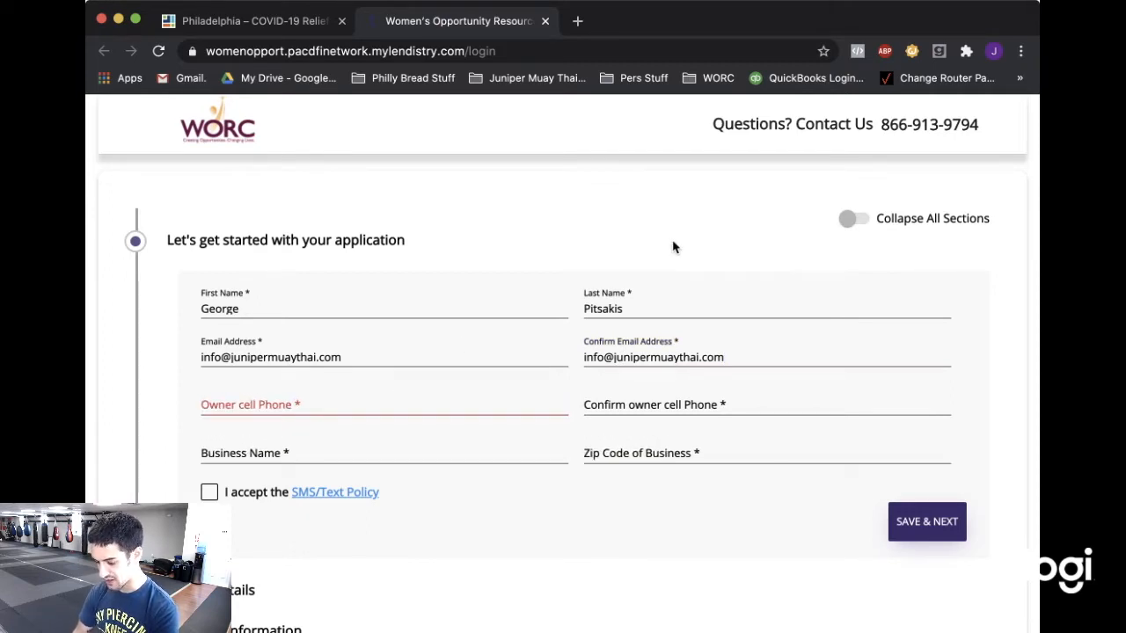
{"action": "left_click", "coordinate": [249, 407]}
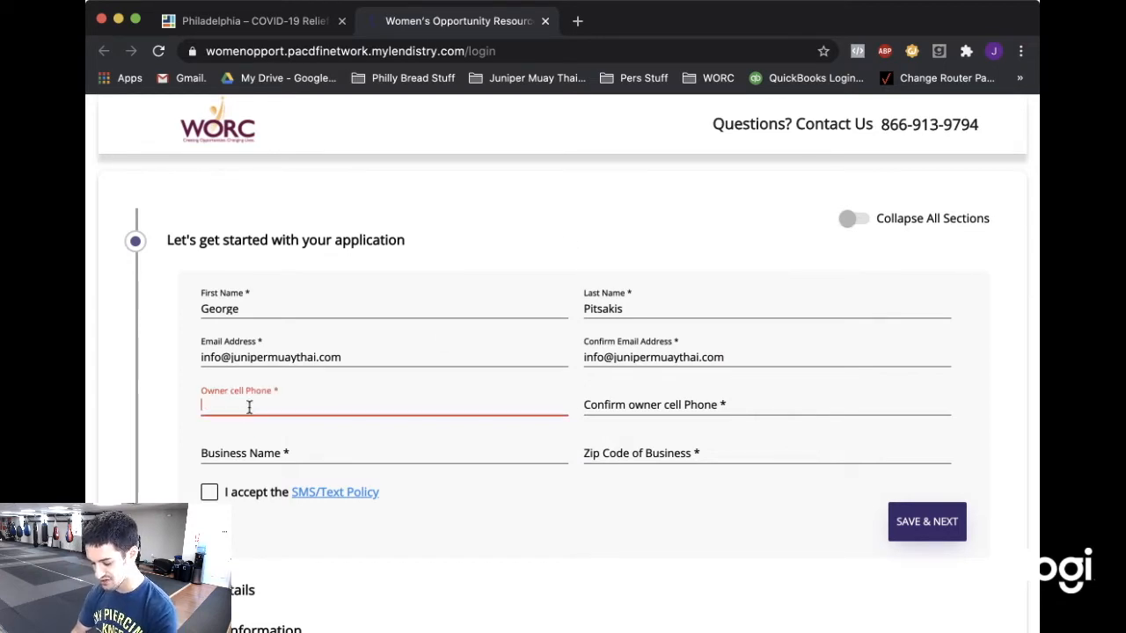
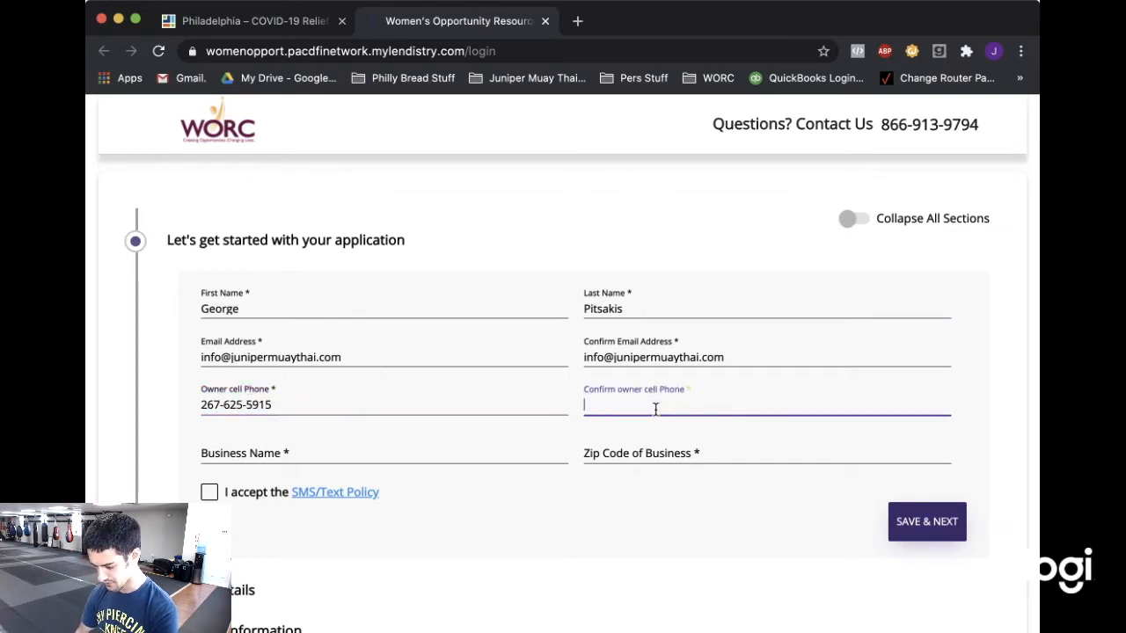
{"action": "left_click", "coordinate": [654, 408]}
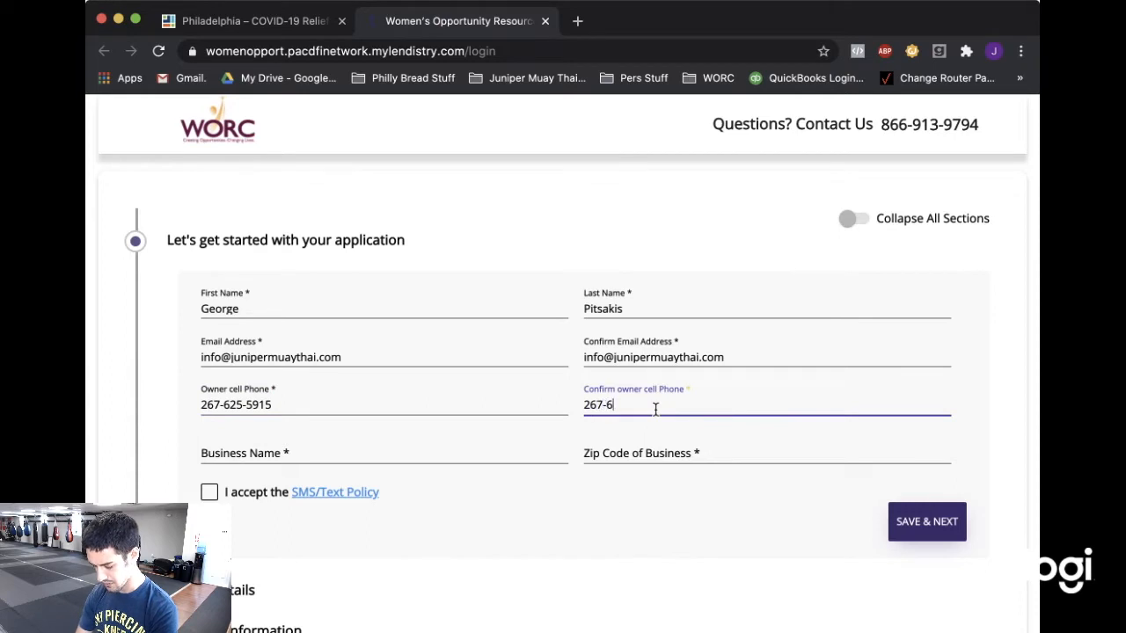
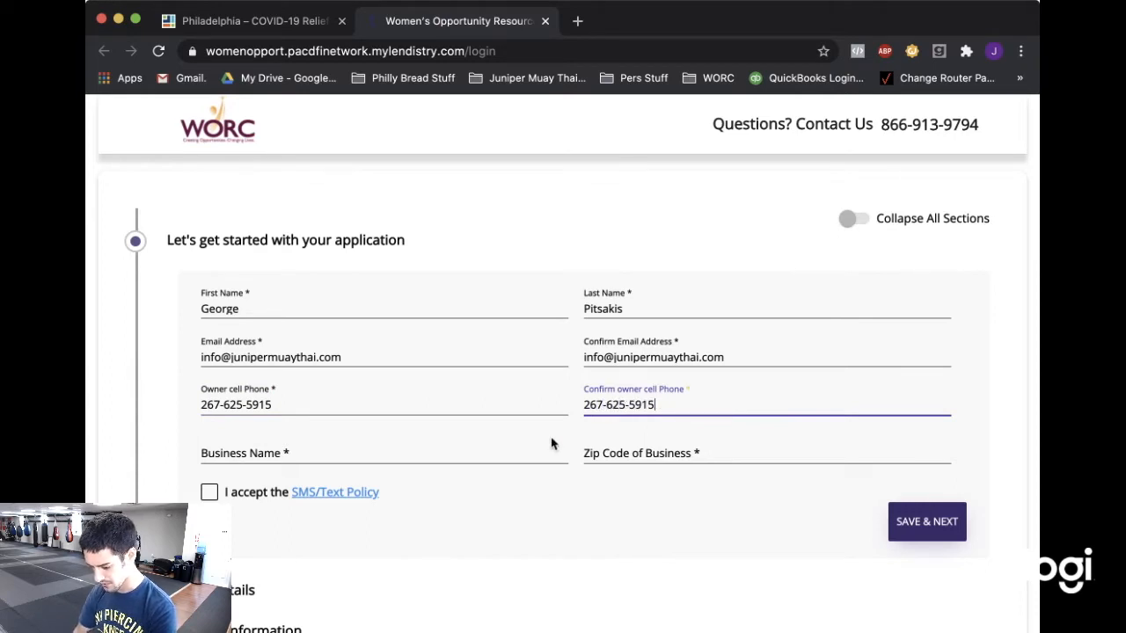
Enter business name Philadelphia Muay Thai Academy, LLC and zip 19145, accept the SMS policy, and save.
{"action": "left_click", "coordinate": [343, 454]}
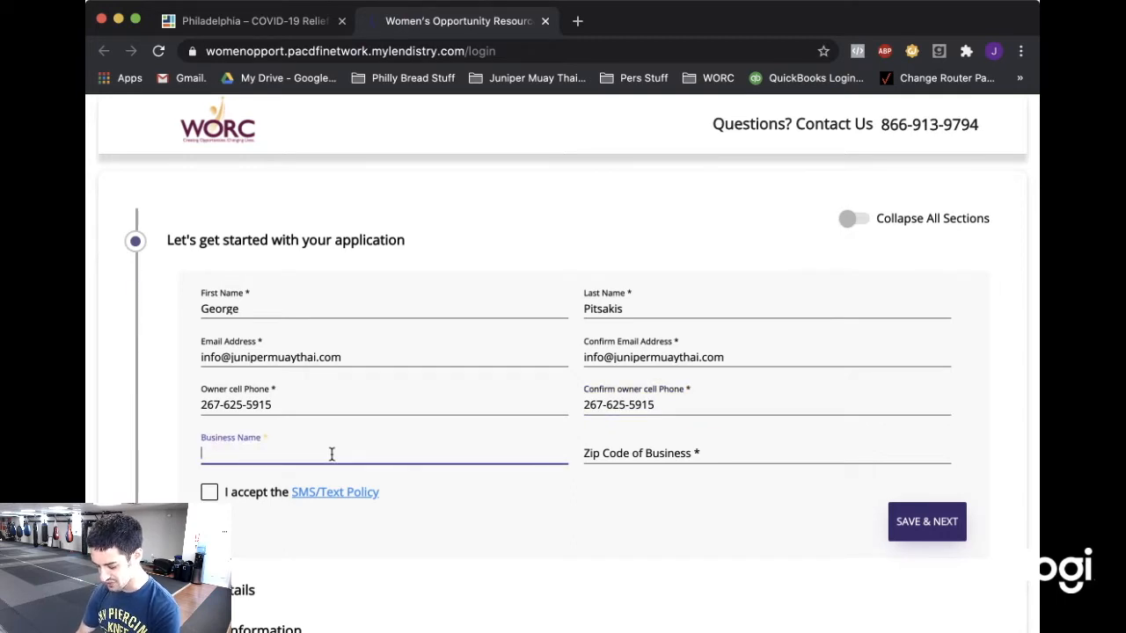
{"action": "type", "text": "Philadel"}
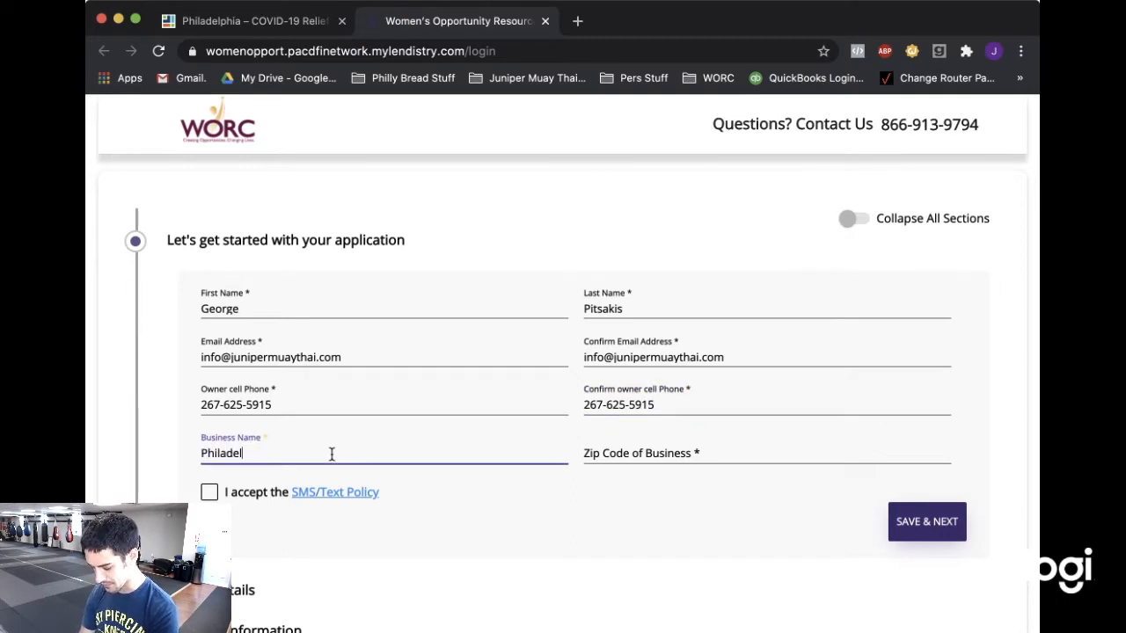
{"action": "type", "text": "phia Muay "}
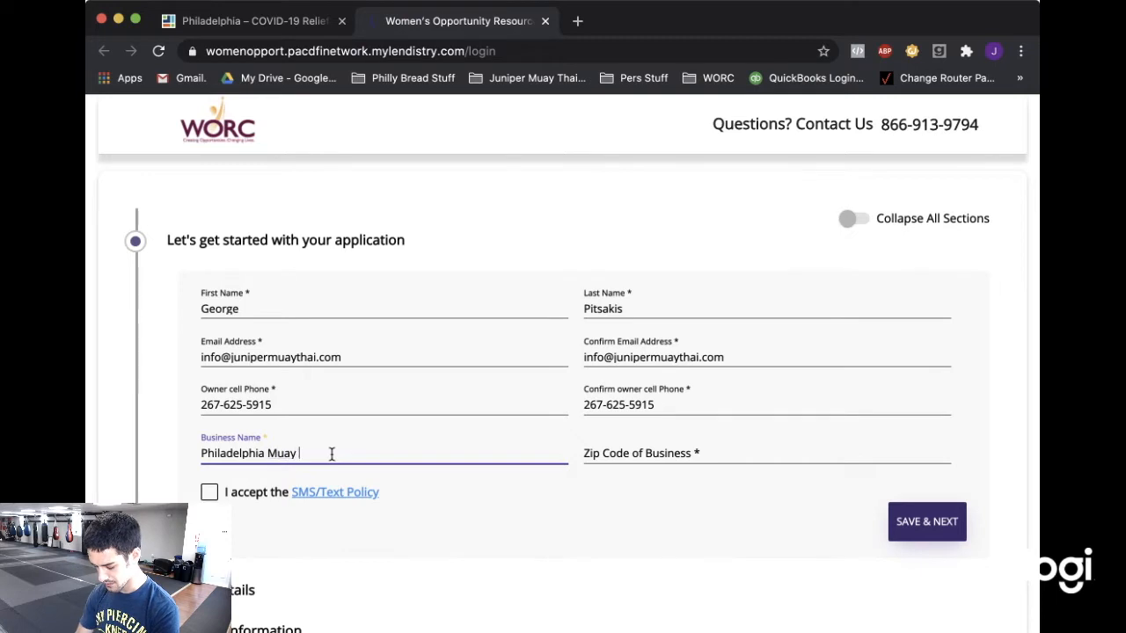
{"action": "type", "text": "Thai Academy,"}
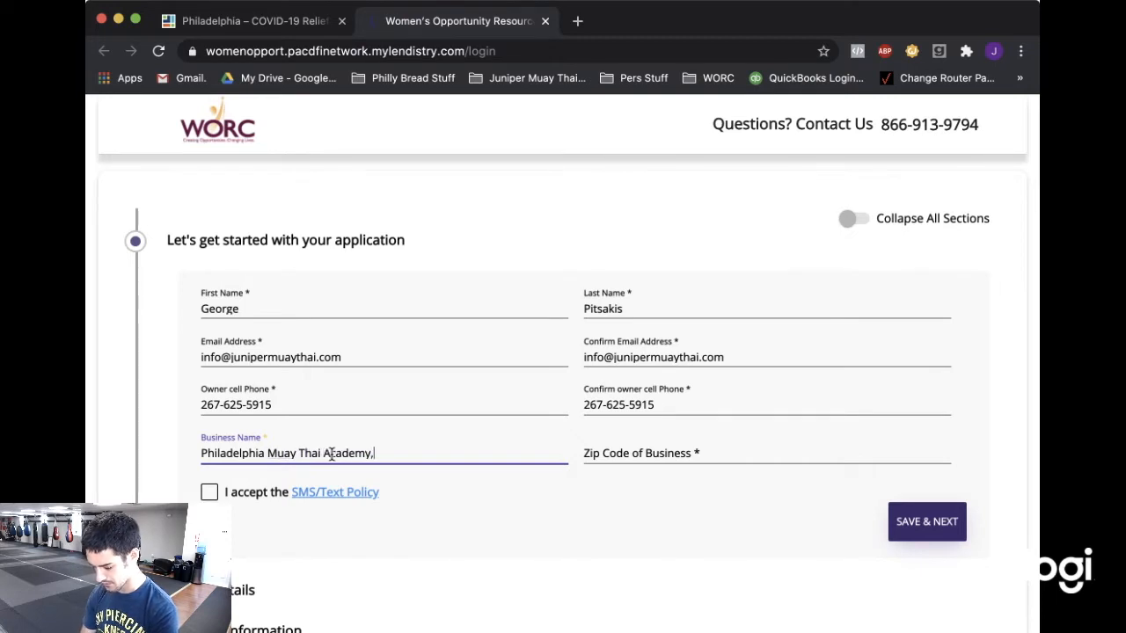
{"action": "type", "text": " LLC"}
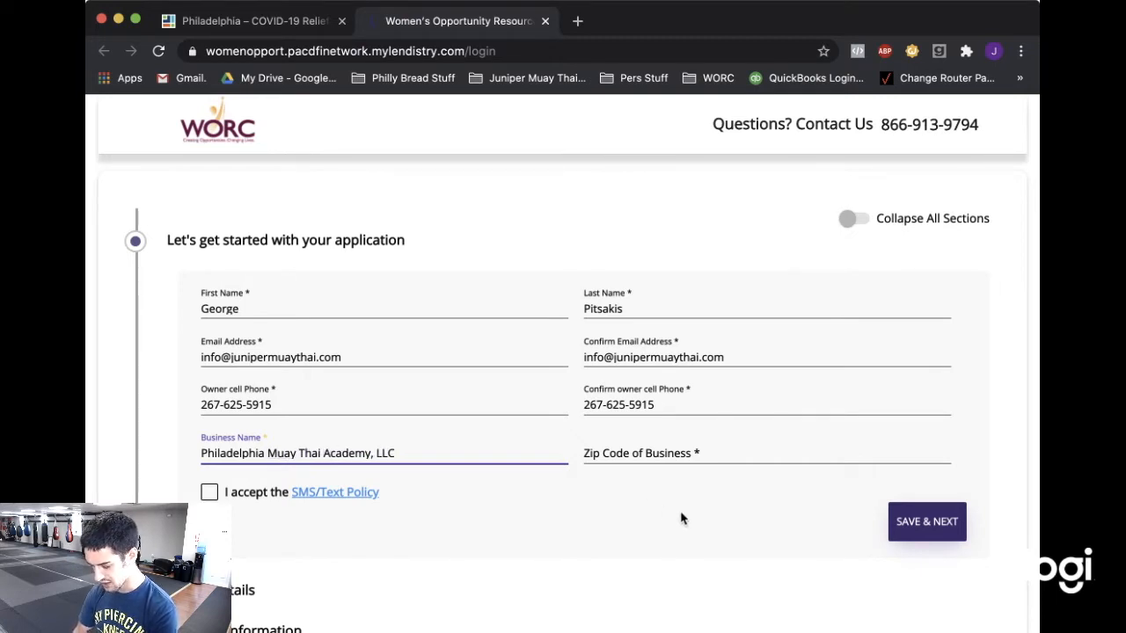
{"action": "left_click", "coordinate": [685, 539]}
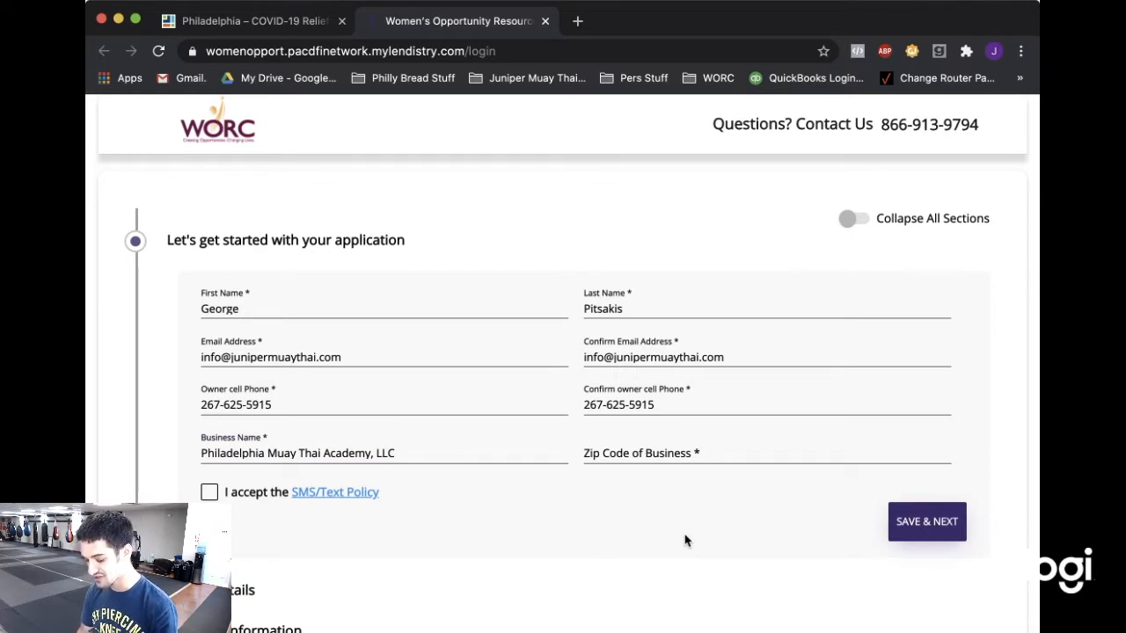
{"action": "left_click", "coordinate": [684, 455]}
{"action": "type", "text": "19145"}
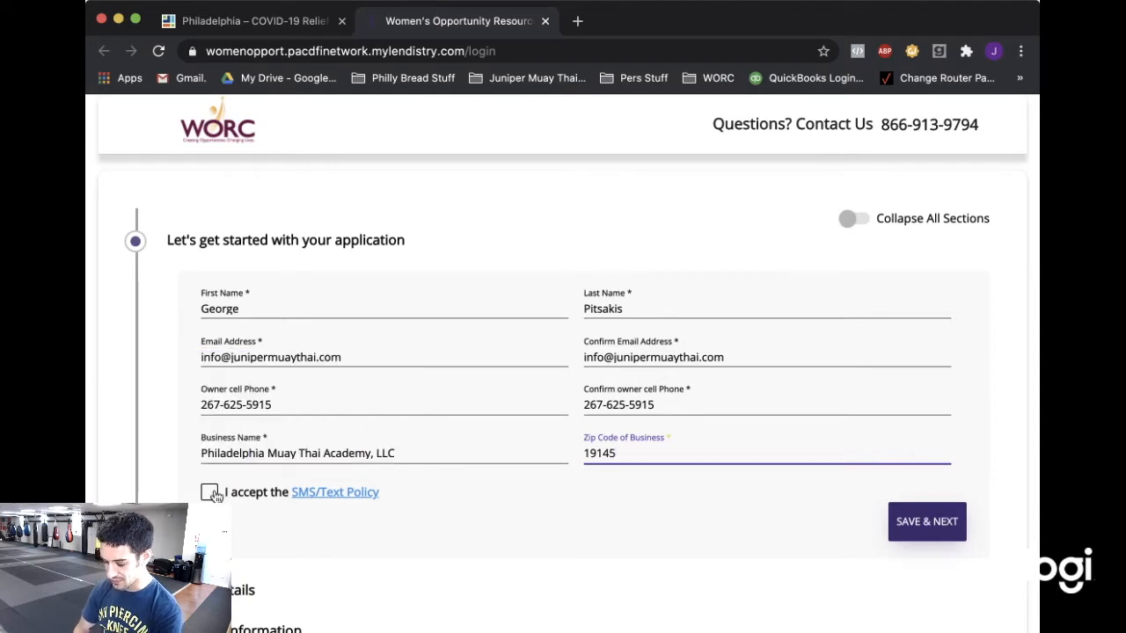
{"action": "left_click", "coordinate": [211, 493]}
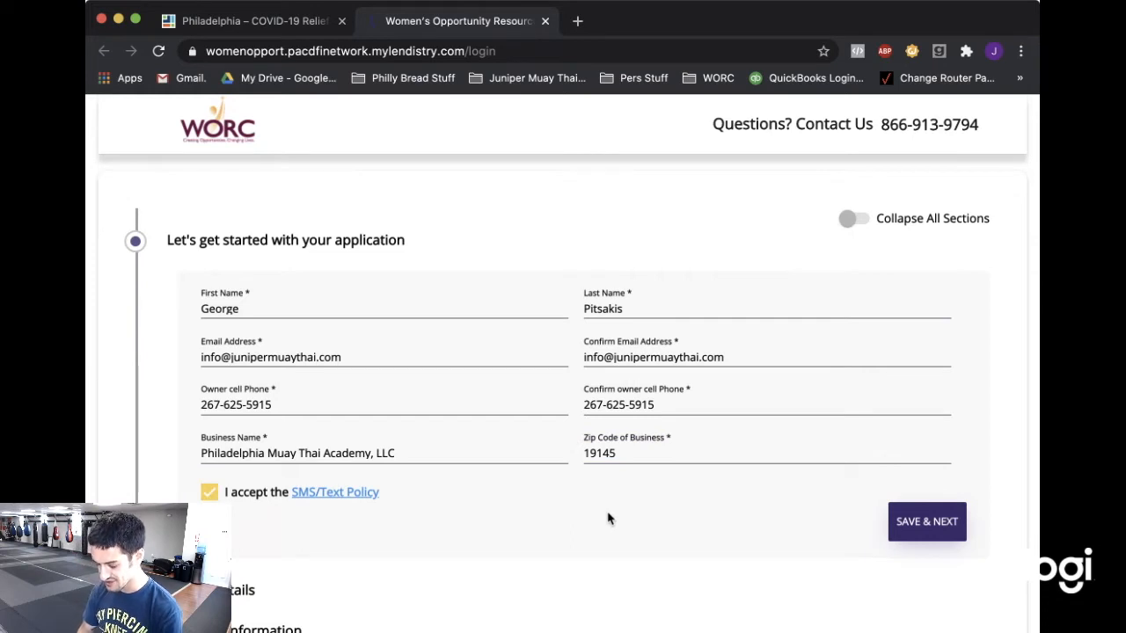
{"action": "left_click", "coordinate": [934, 522]}
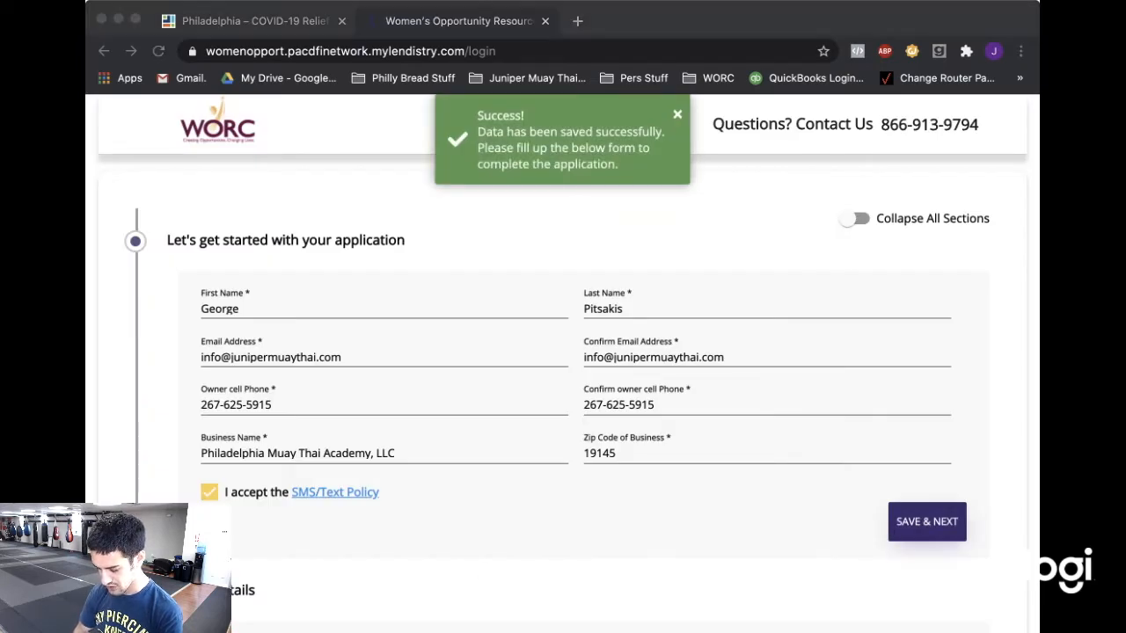
Enter the owner's street address and second address line.
{"action": "left_click", "coordinate": [456, 607]}
{"action": "scroll", "coordinate": [492, 450], "scroll_direction": "down", "scroll_amount": 5}
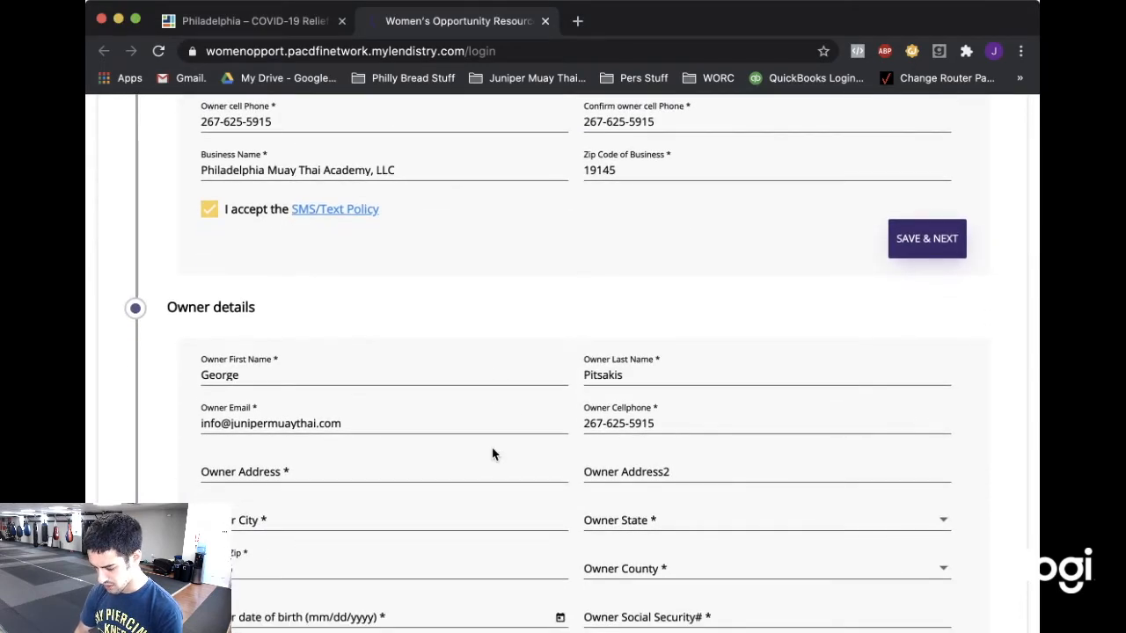
{"action": "scroll", "coordinate": [491, 454], "scroll_direction": "down", "scroll_amount": 1}
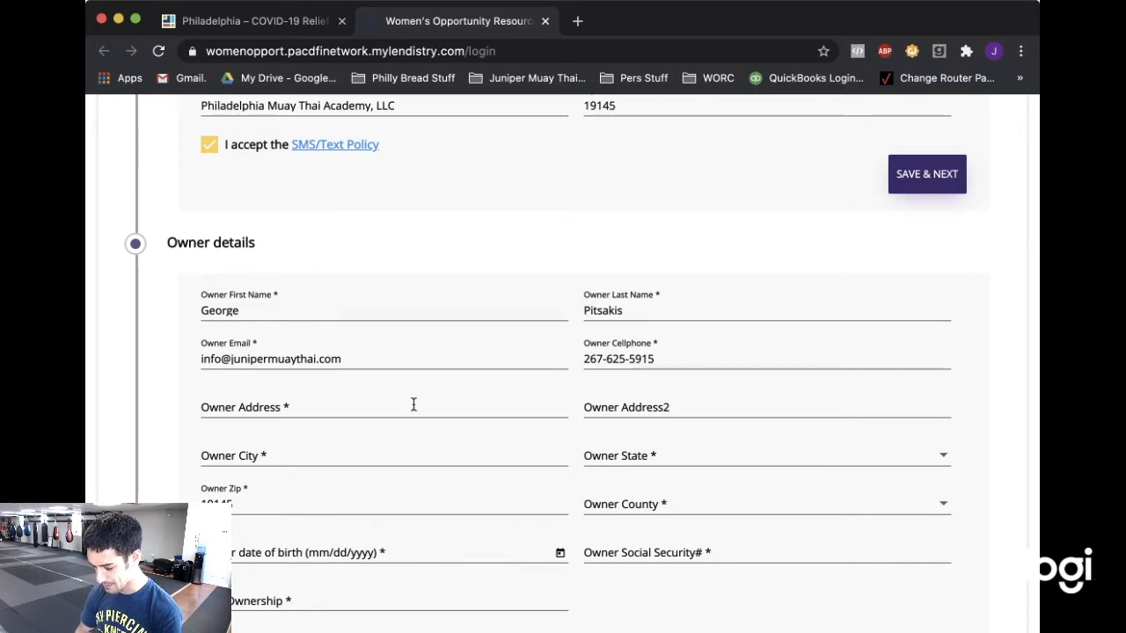
{"action": "left_click", "coordinate": [369, 405]}
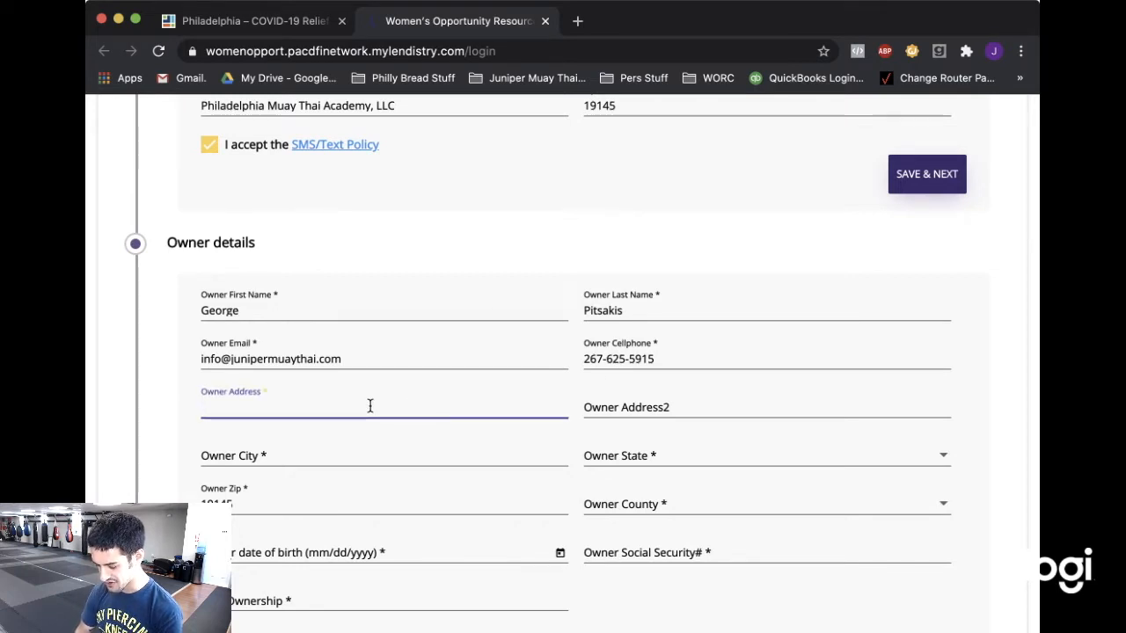
{"action": "type", "text": "444"}
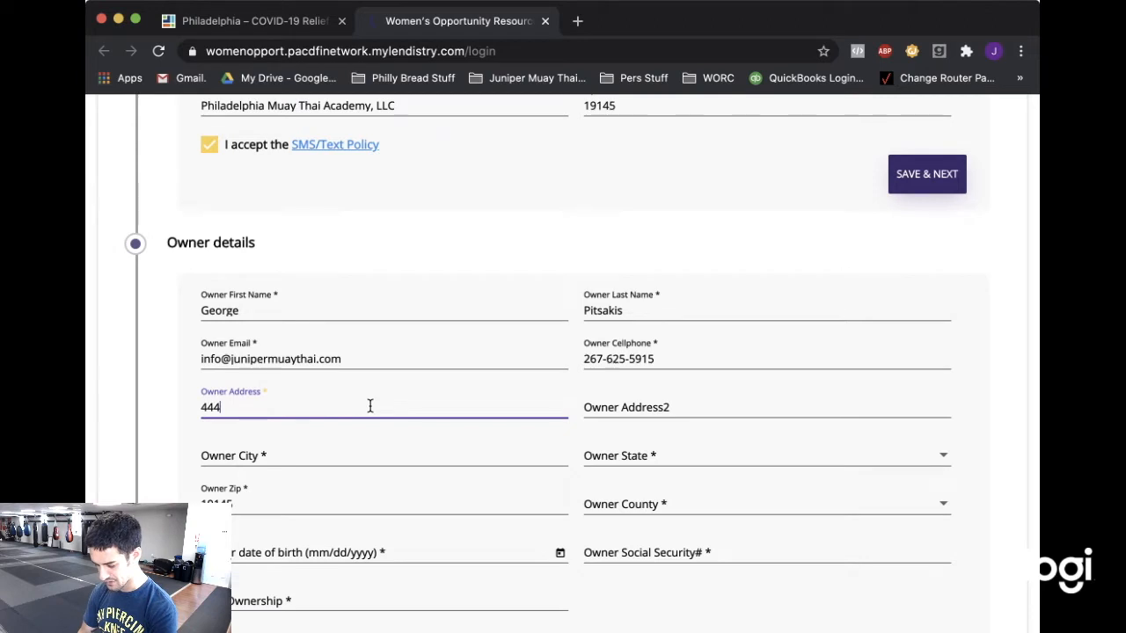
{"action": "type", "text": " Testc"}
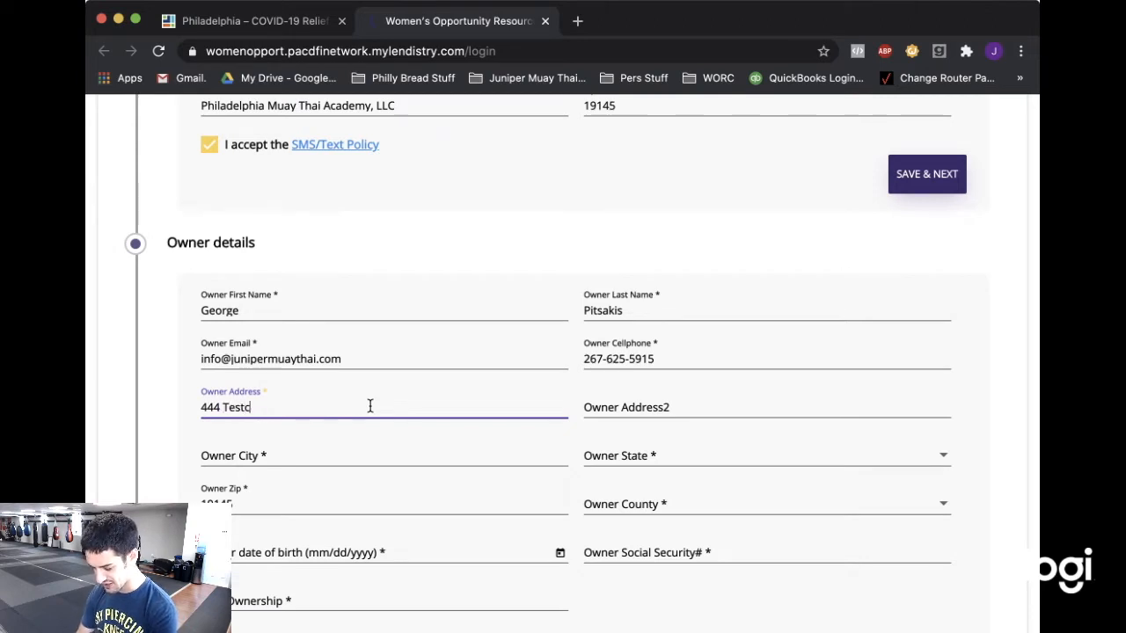
{"action": "type", "text": "ase Street"}
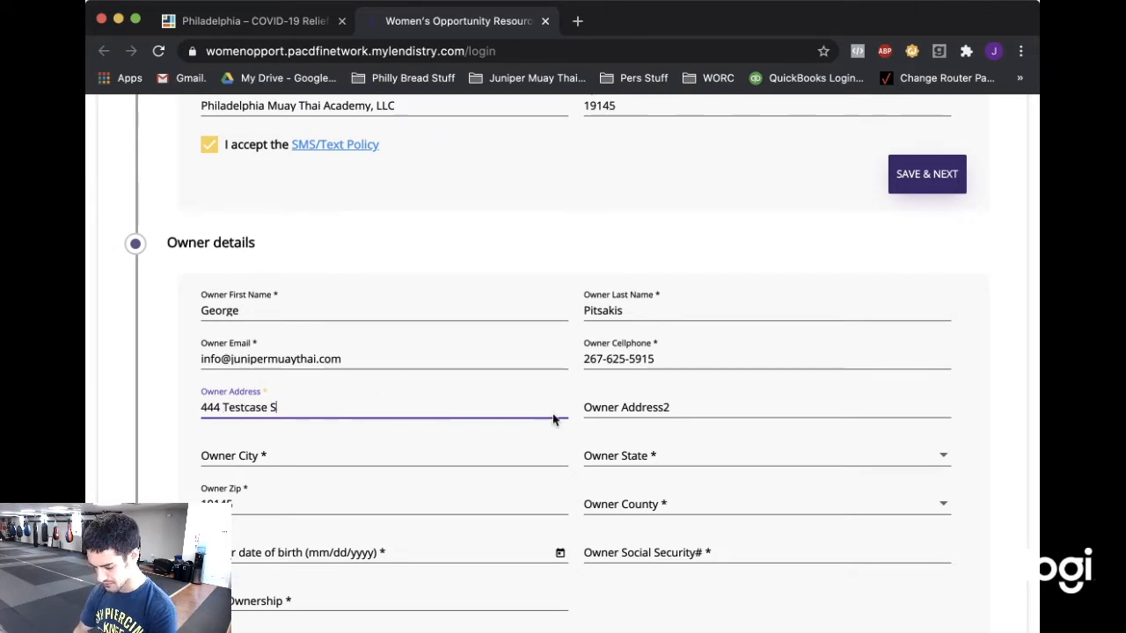
{"action": "left_click", "coordinate": [652, 406]}
{"action": "type", "text": "Testcase Loc"}
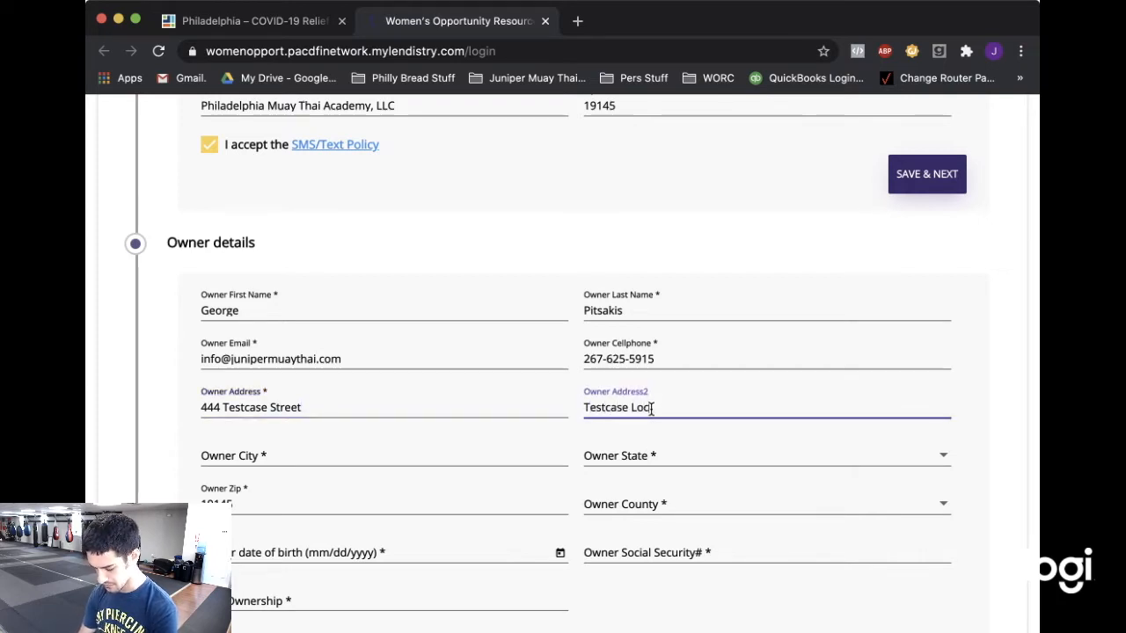
{"action": "type", "text": "on"}
Set the owner's city to Philadelphia and state to Pennsylvania.
{"action": "left_click", "coordinate": [324, 454]}
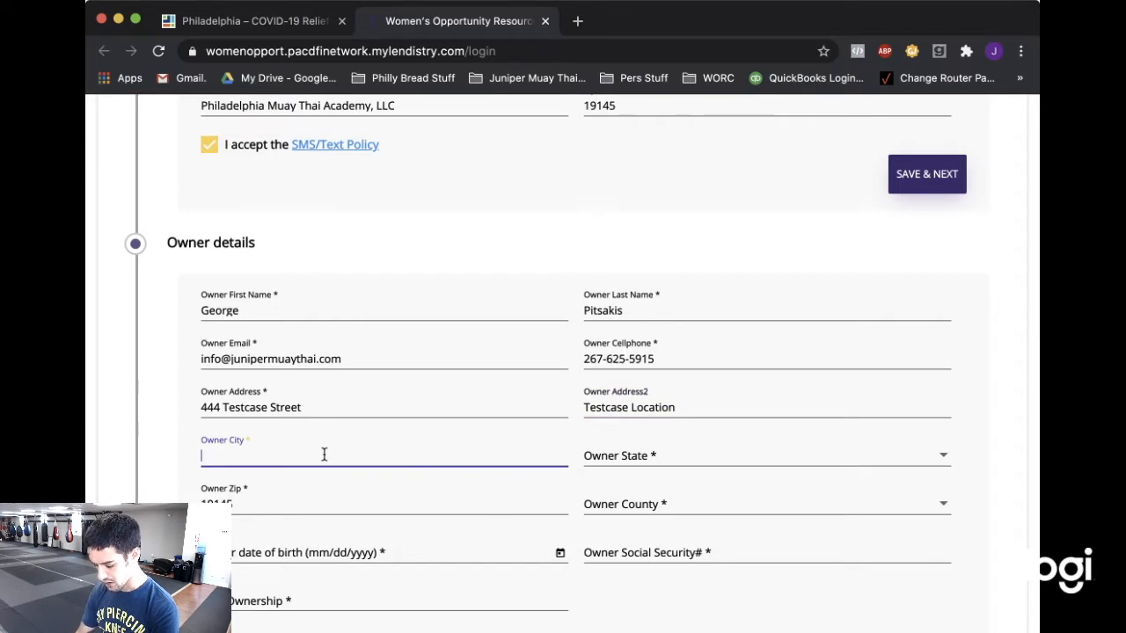
{"action": "left_click", "coordinate": [672, 459]}
{"action": "scroll", "coordinate": [693, 315], "scroll_direction": "down", "scroll_amount": 3}
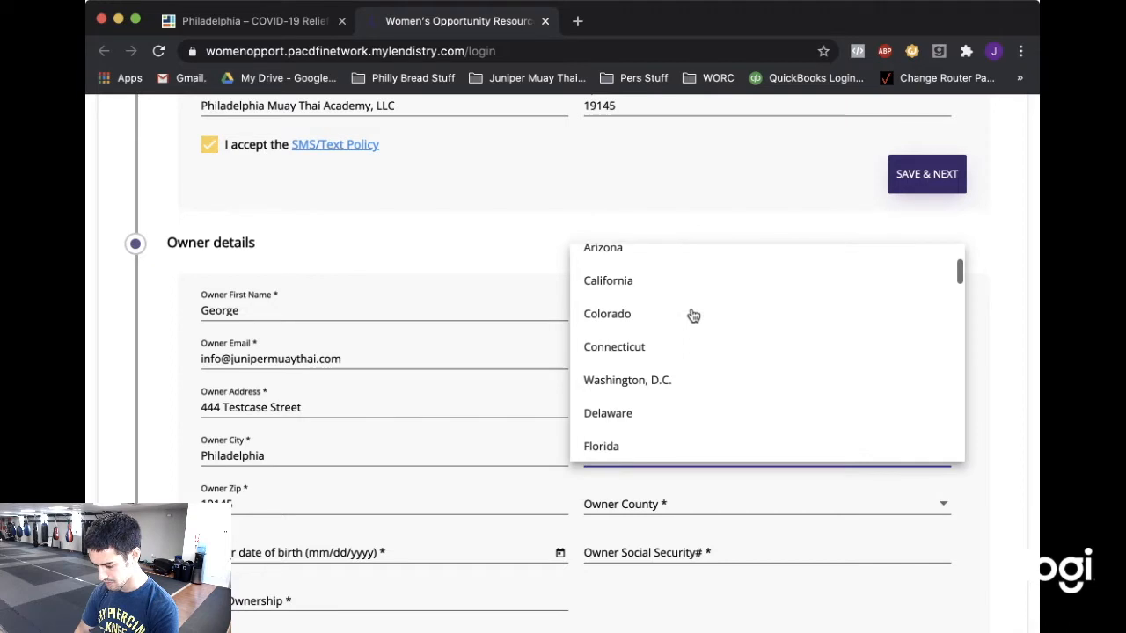
{"action": "scroll", "coordinate": [693, 315], "scroll_direction": "down", "scroll_amount": 5}
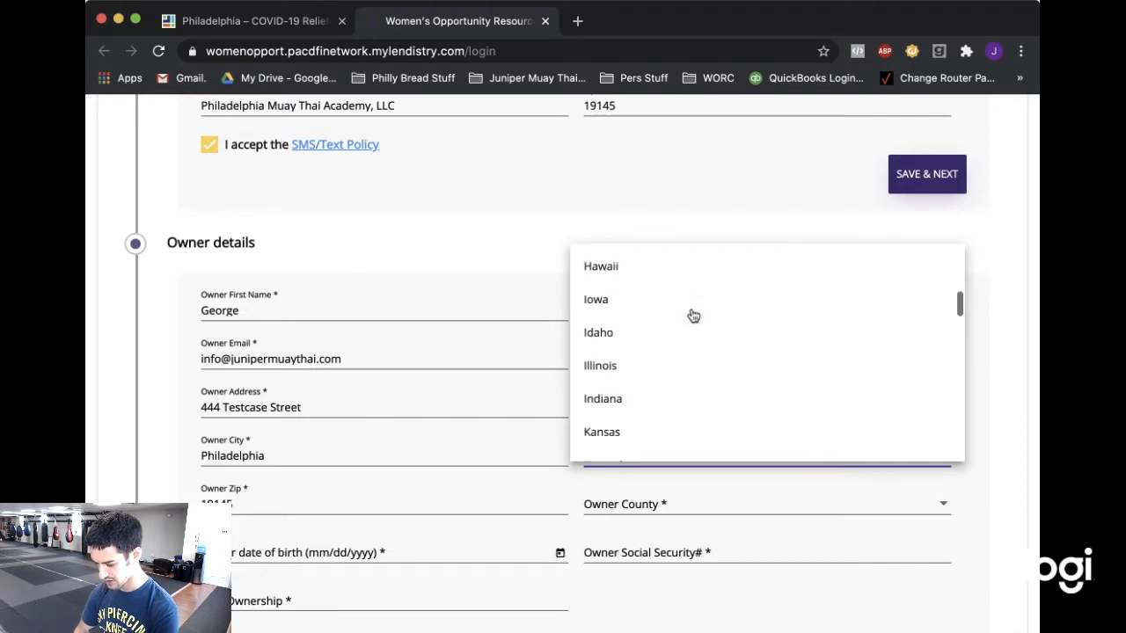
{"action": "scroll", "coordinate": [693, 315], "scroll_direction": "down", "scroll_amount": 5}
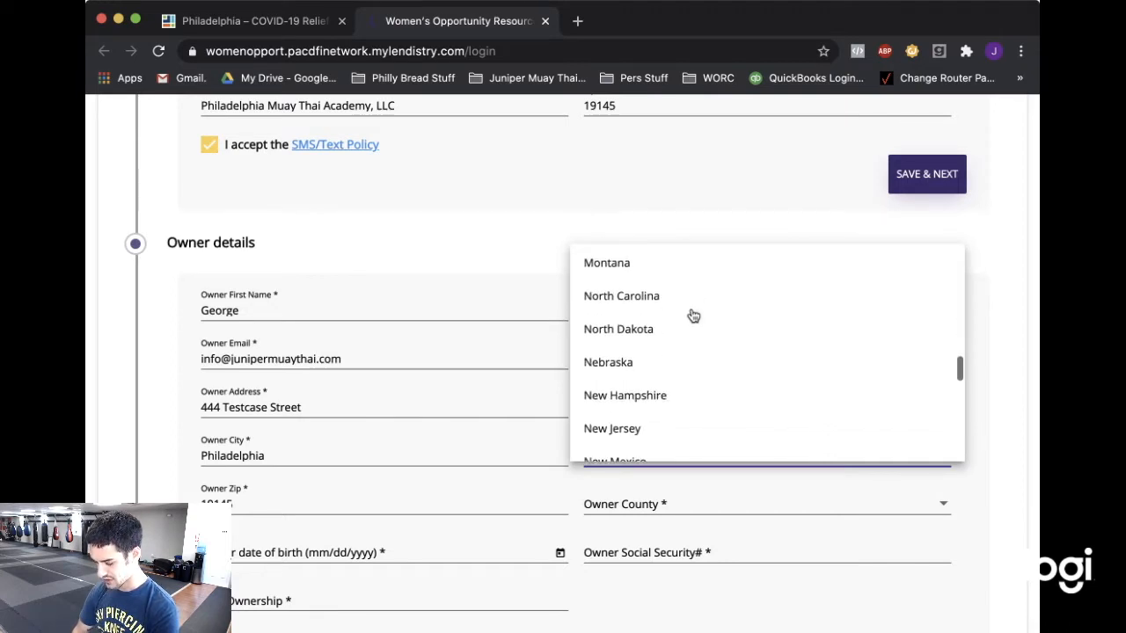
{"action": "scroll", "coordinate": [693, 316], "scroll_direction": "down", "scroll_amount": 1}
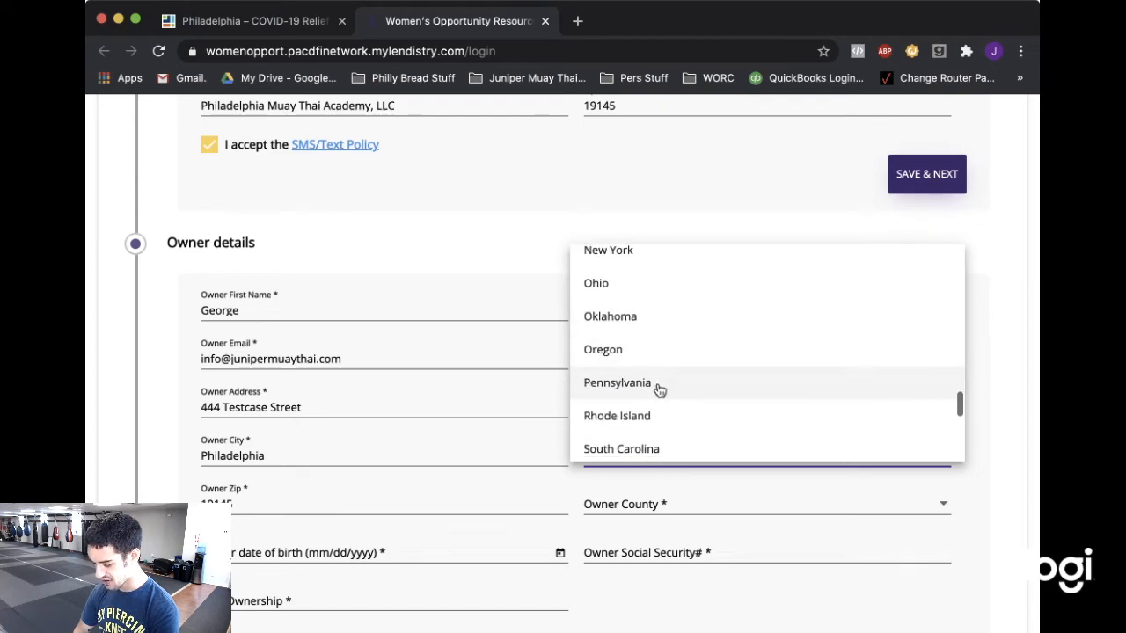
{"action": "left_click", "coordinate": [658, 387]}
{"action": "scroll", "coordinate": [613, 540], "scroll_direction": "up", "scroll_amount": 5}
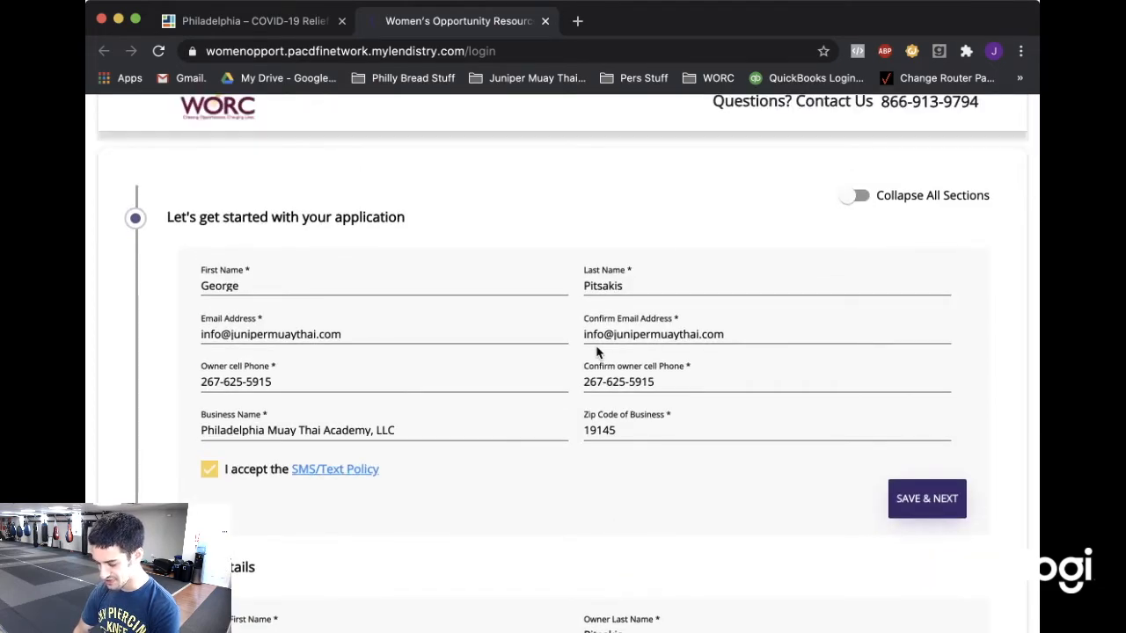
Replace the applicant's last name with the placeholder TESTCASE.
{"action": "double_click", "coordinate": [631, 285]}
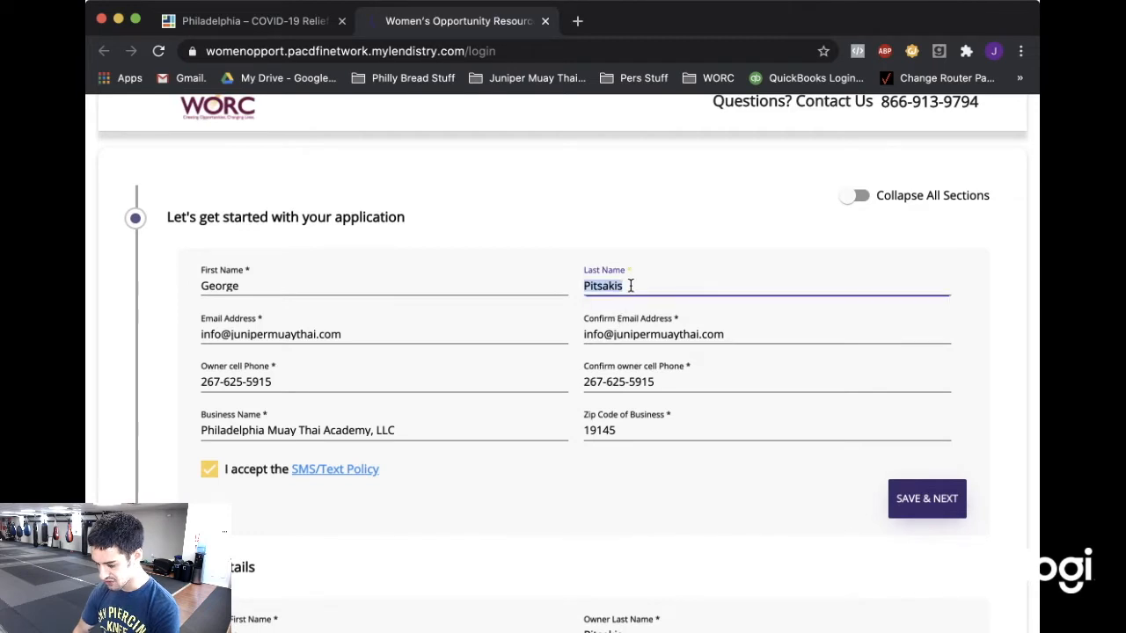
{"action": "type", "text": "TESTCASE"}
{"action": "scroll", "coordinate": [677, 369], "scroll_direction": "down", "scroll_amount": 5}
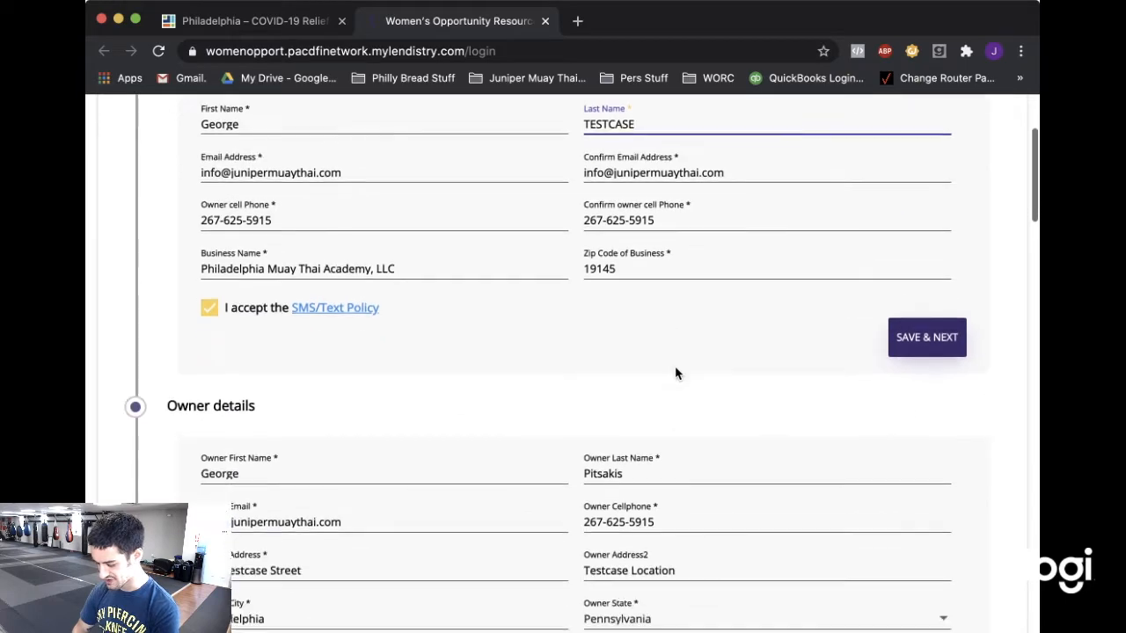
{"action": "scroll", "coordinate": [676, 373], "scroll_direction": "down", "scroll_amount": 1}
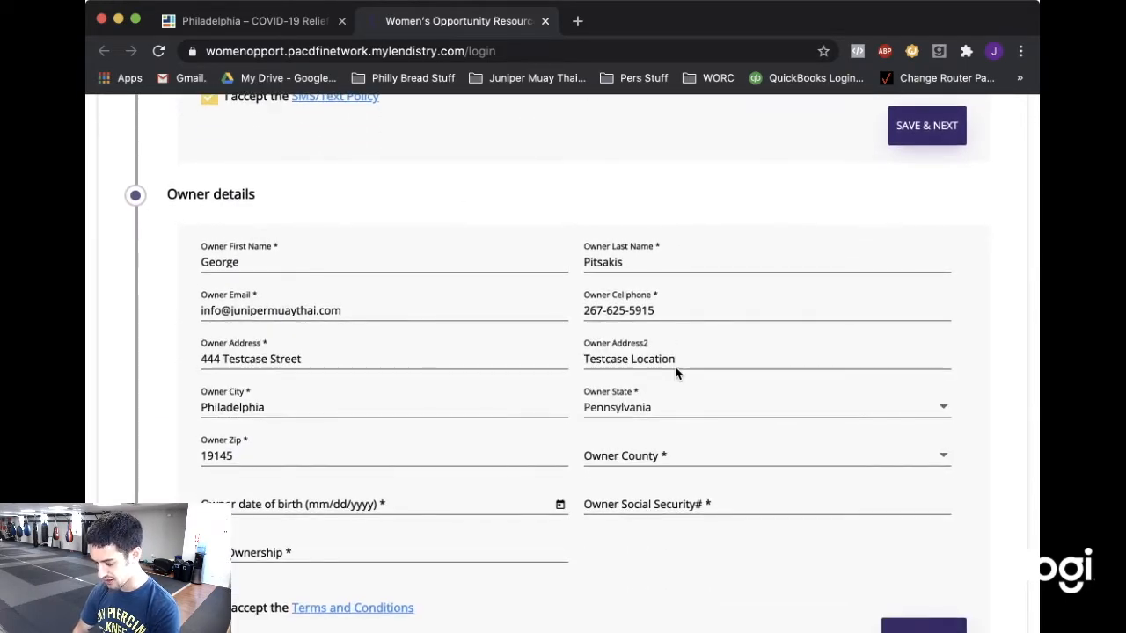
{"action": "scroll", "coordinate": [674, 370], "scroll_direction": "up", "scroll_amount": 7}
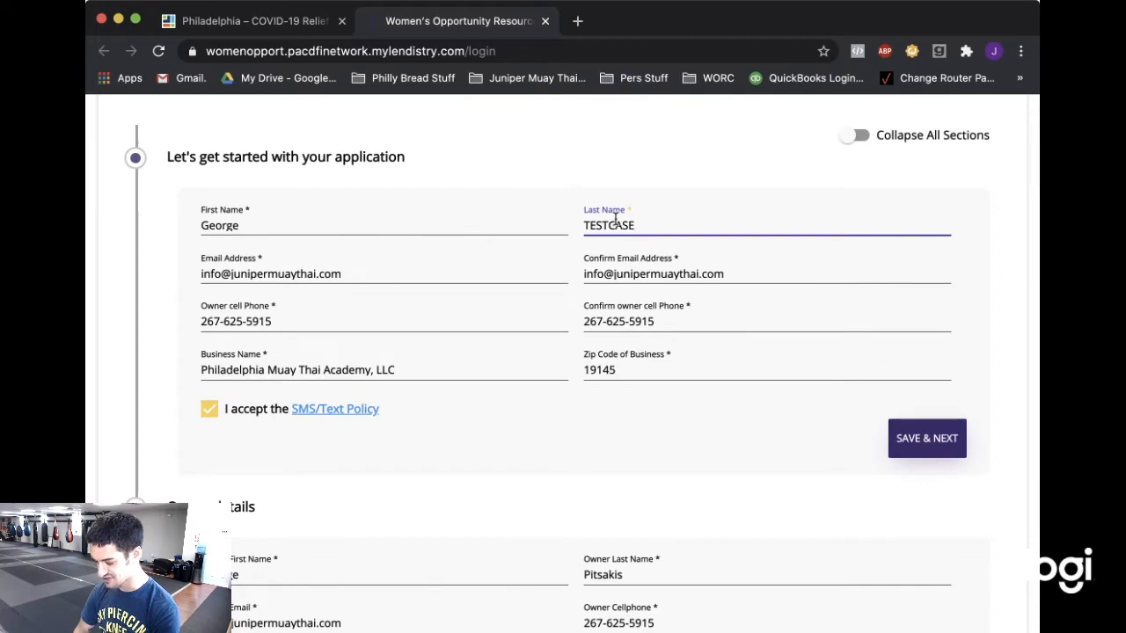
{"action": "scroll", "coordinate": [615, 225], "scroll_direction": "down", "scroll_amount": 10}
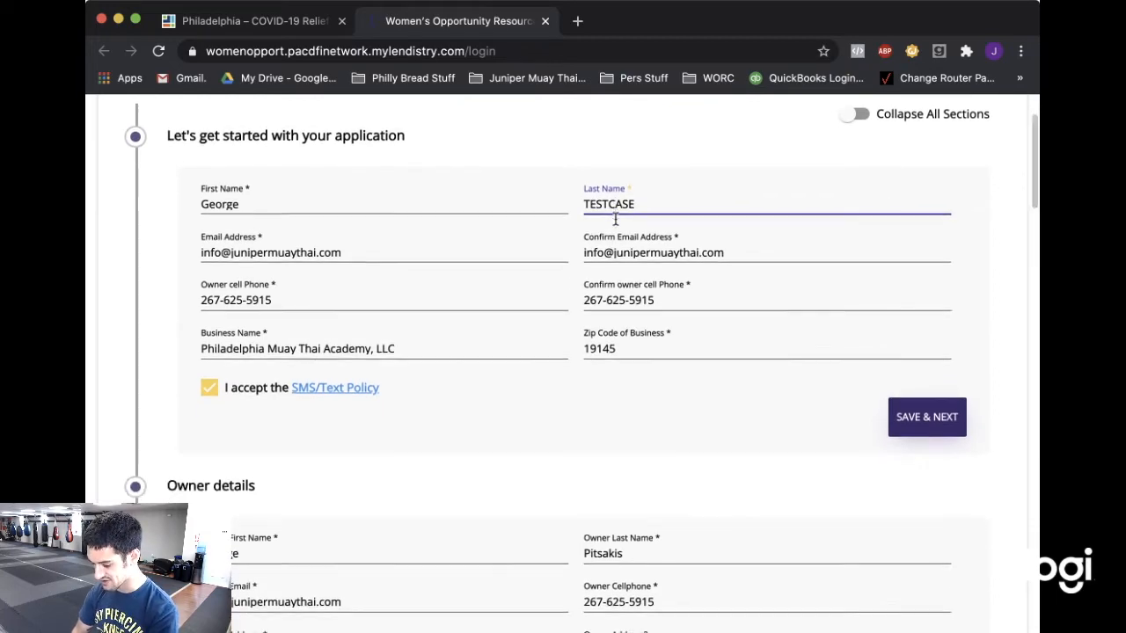
{"action": "scroll", "coordinate": [616, 225], "scroll_direction": "up", "scroll_amount": 2}
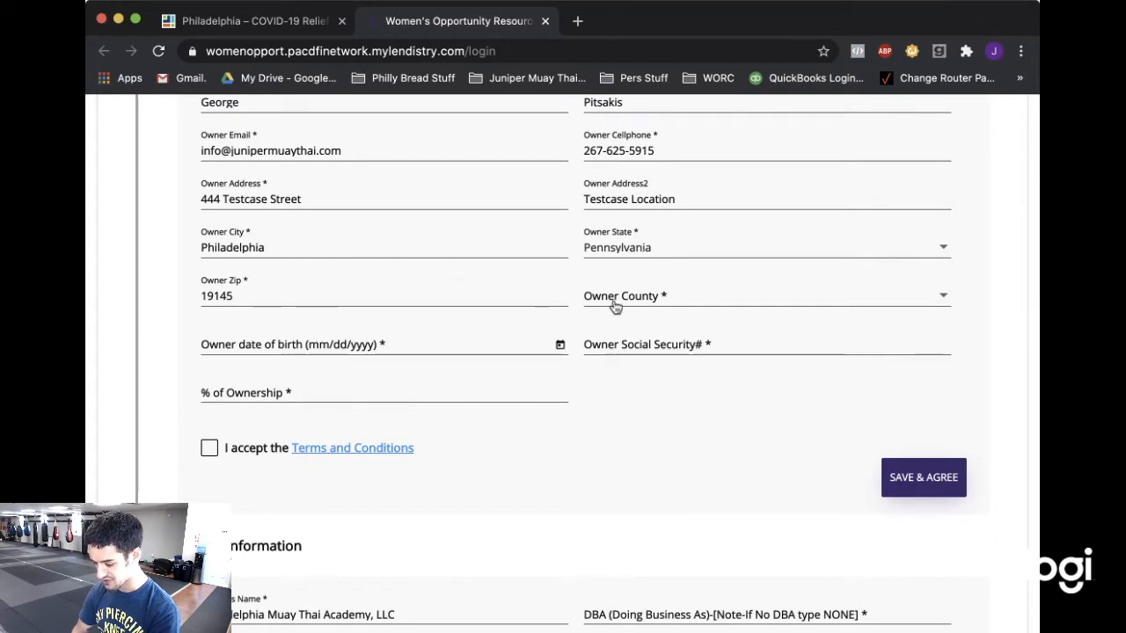
Set the owner's county to Philadelphia County and birth date to 1/1/1991.
{"action": "left_click", "coordinate": [649, 300]}
{"action": "scroll", "coordinate": [655, 352], "scroll_direction": "down", "scroll_amount": 10}
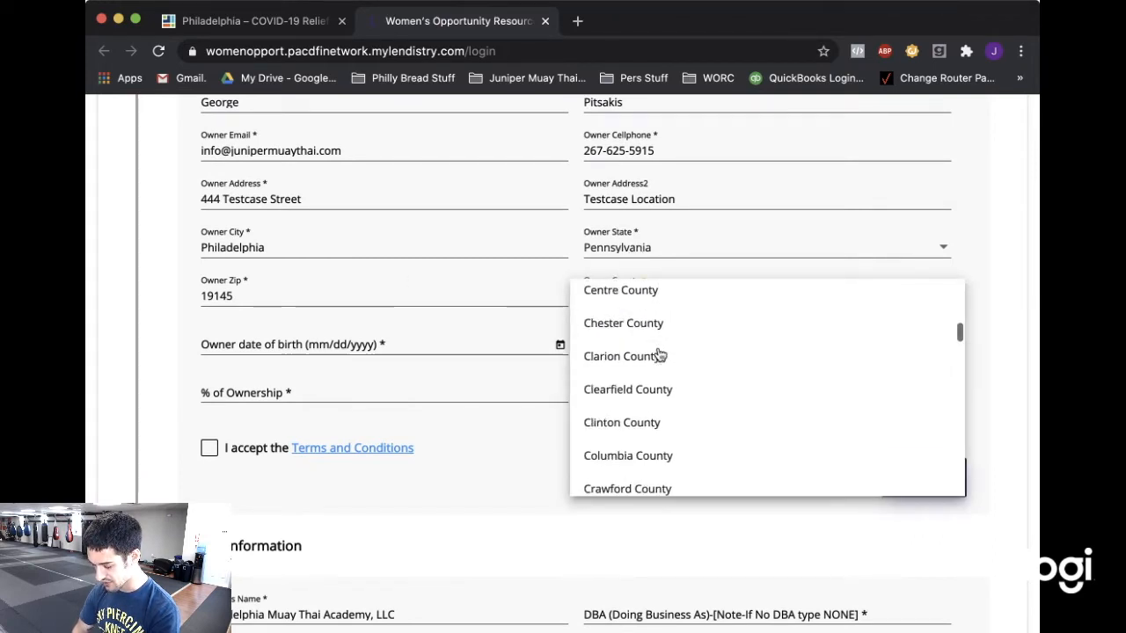
{"action": "scroll", "coordinate": [659, 355], "scroll_direction": "down", "scroll_amount": 10}
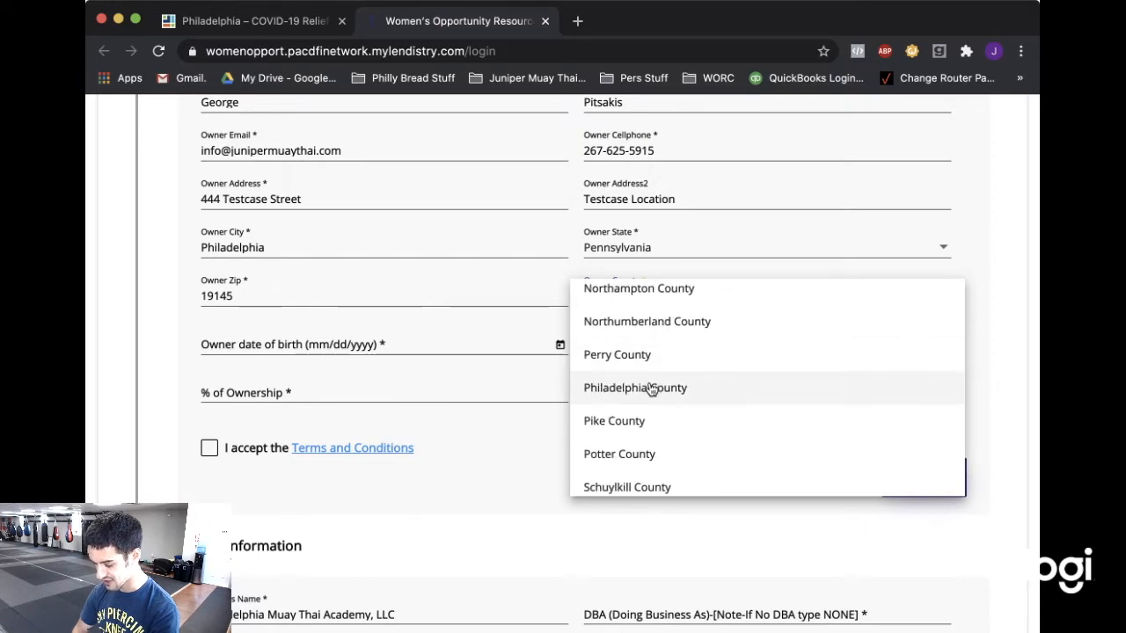
{"action": "left_click", "coordinate": [651, 392]}
{"action": "left_click", "coordinate": [420, 343]}
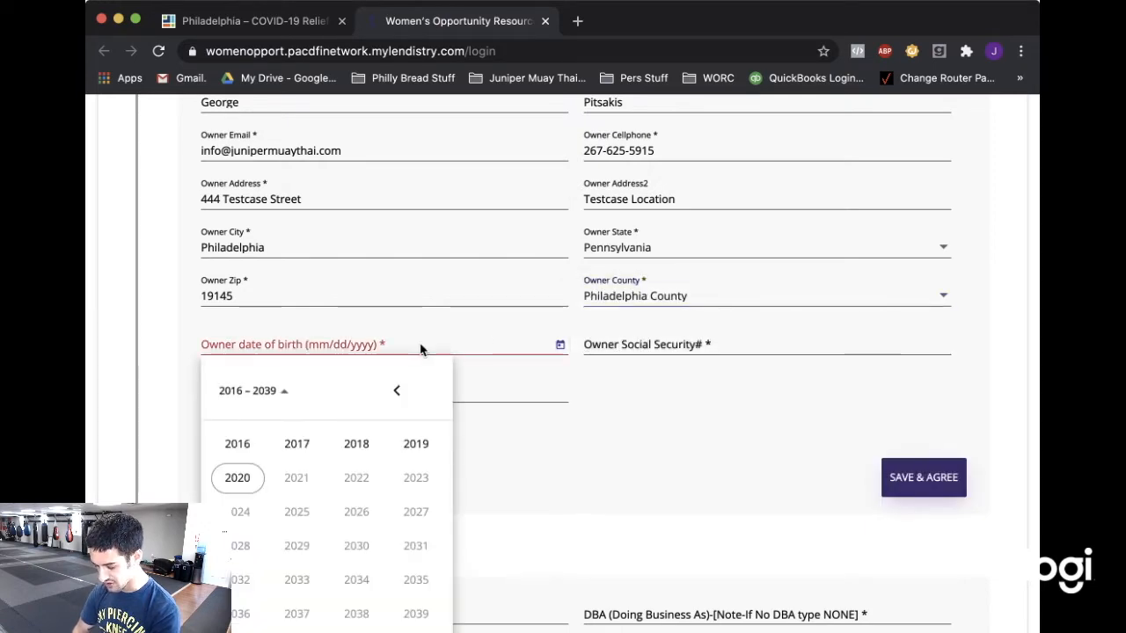
{"action": "left_click", "coordinate": [398, 390]}
{"action": "left_click", "coordinate": [398, 391]}
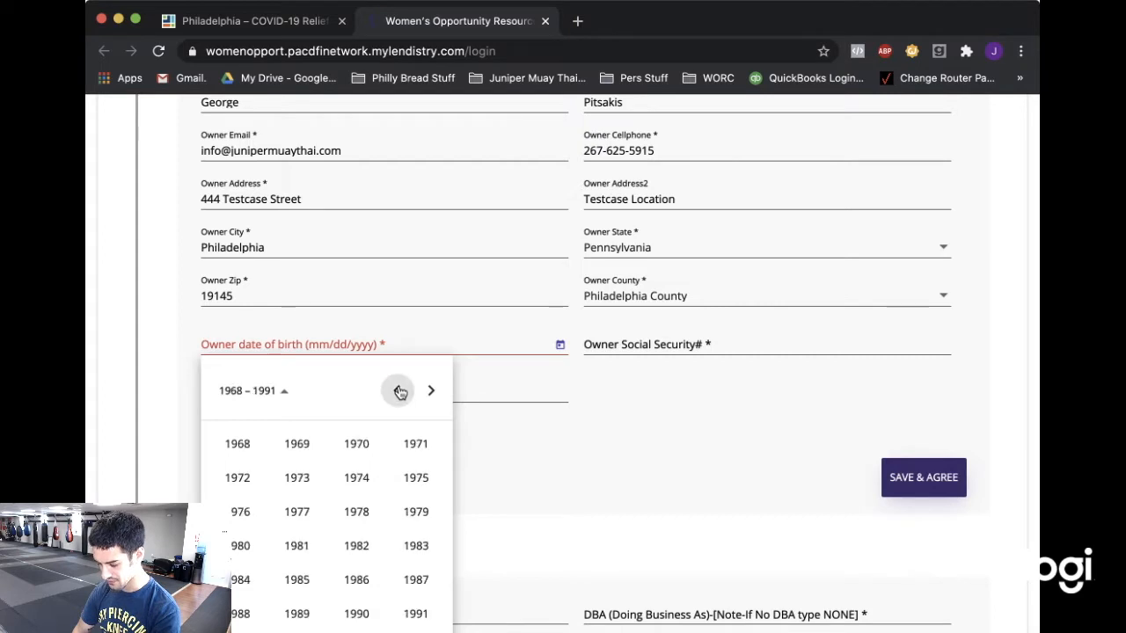
{"action": "scroll", "coordinate": [416, 490], "scroll_direction": "down", "scroll_amount": 2}
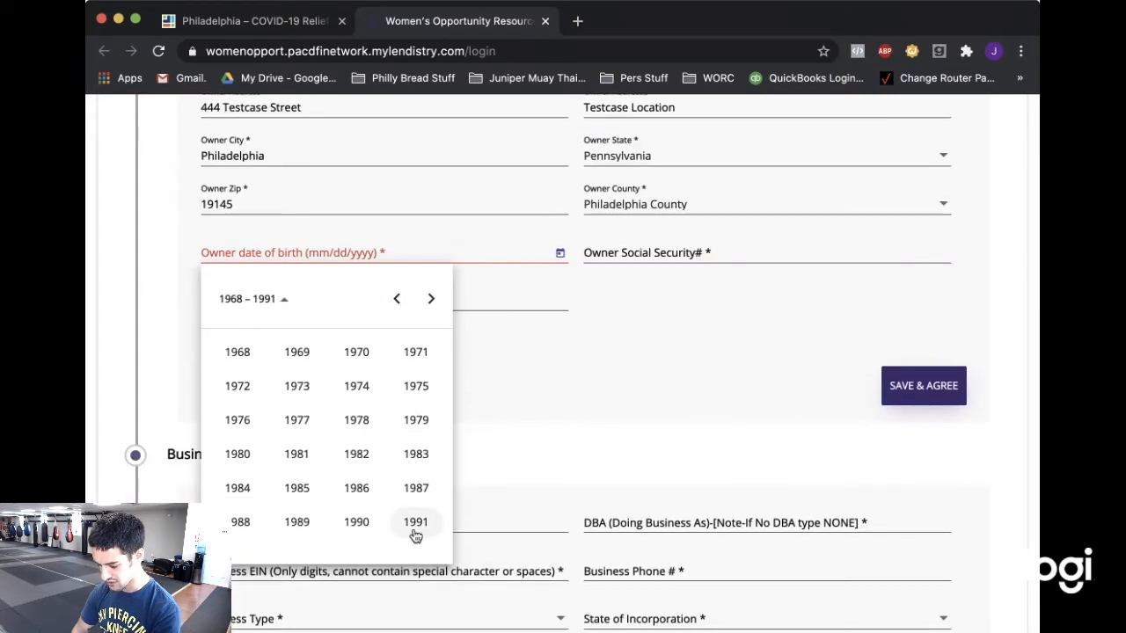
{"action": "left_click", "coordinate": [415, 526]}
{"action": "left_click", "coordinate": [237, 389]}
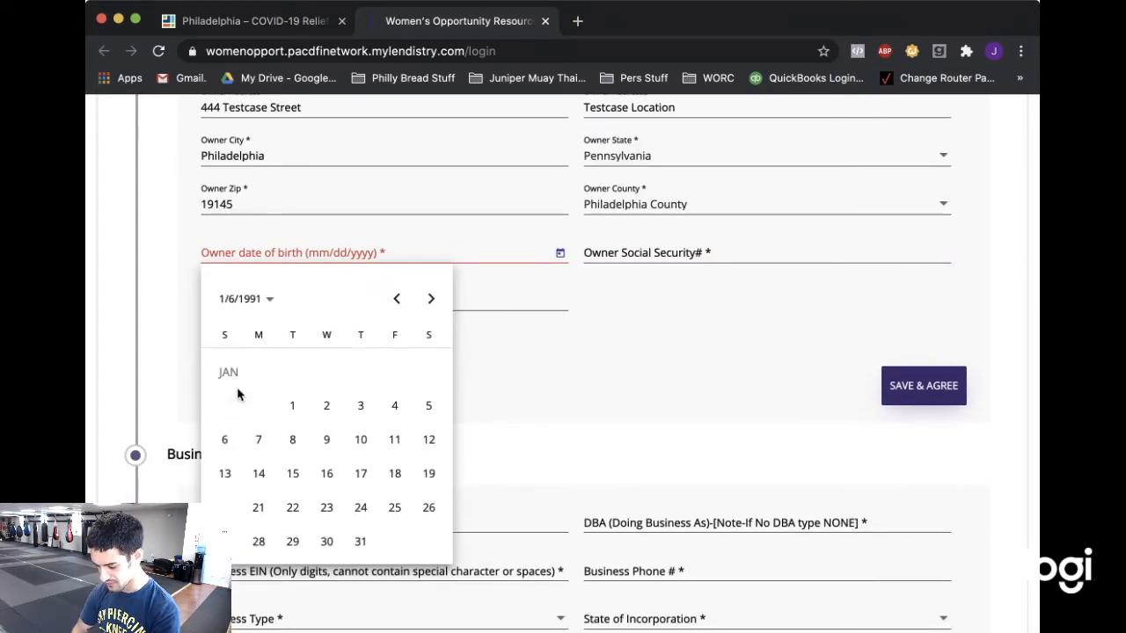
{"action": "left_click", "coordinate": [307, 405]}
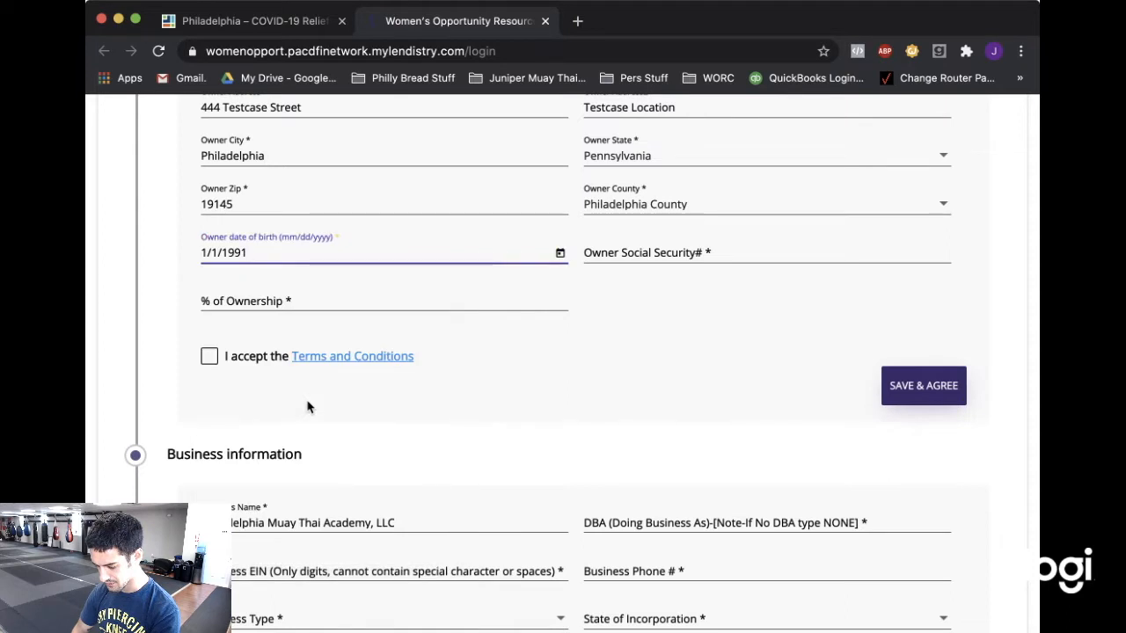
Enter the Social Security number and 100% ownership, accept the terms, and save.
{"action": "left_click", "coordinate": [666, 255]}
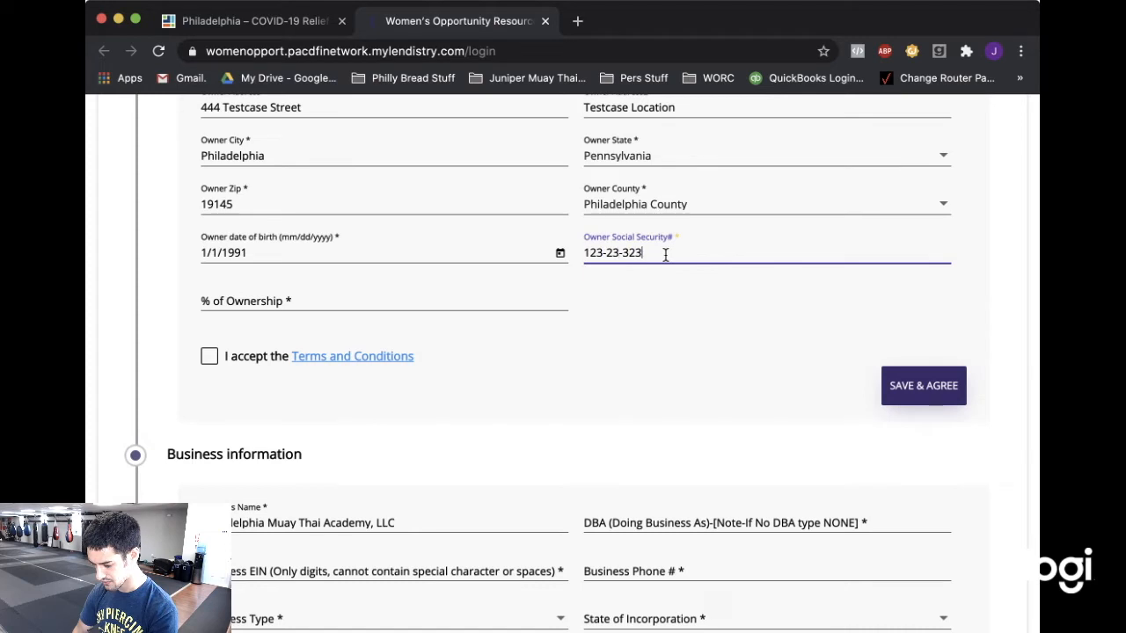
{"action": "left_click", "coordinate": [343, 297]}
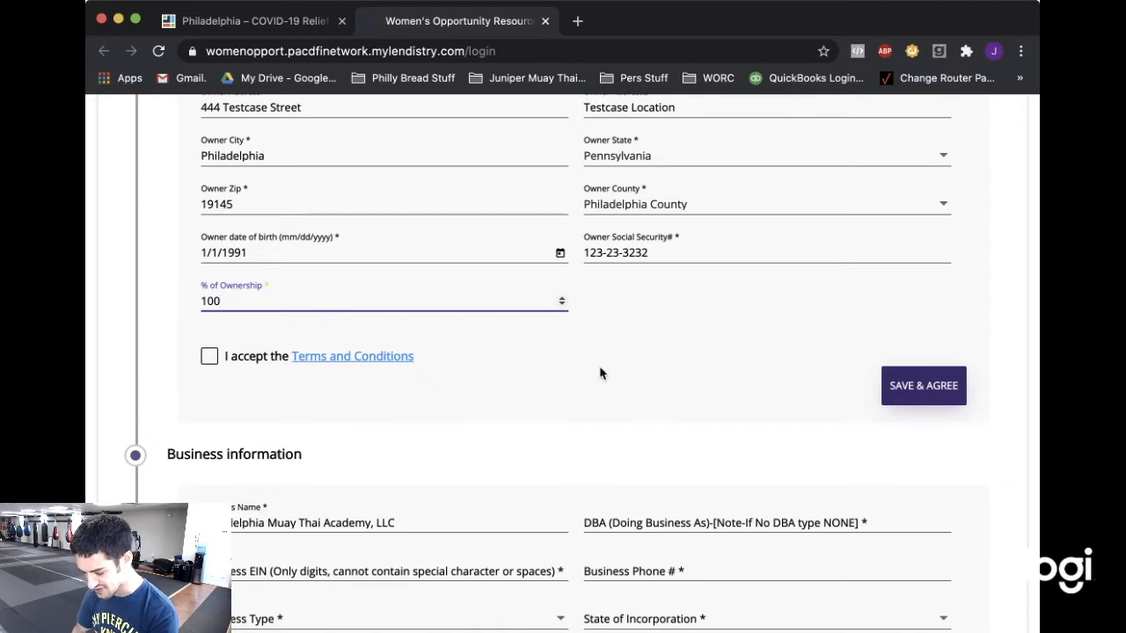
{"action": "left_click", "coordinate": [208, 359]}
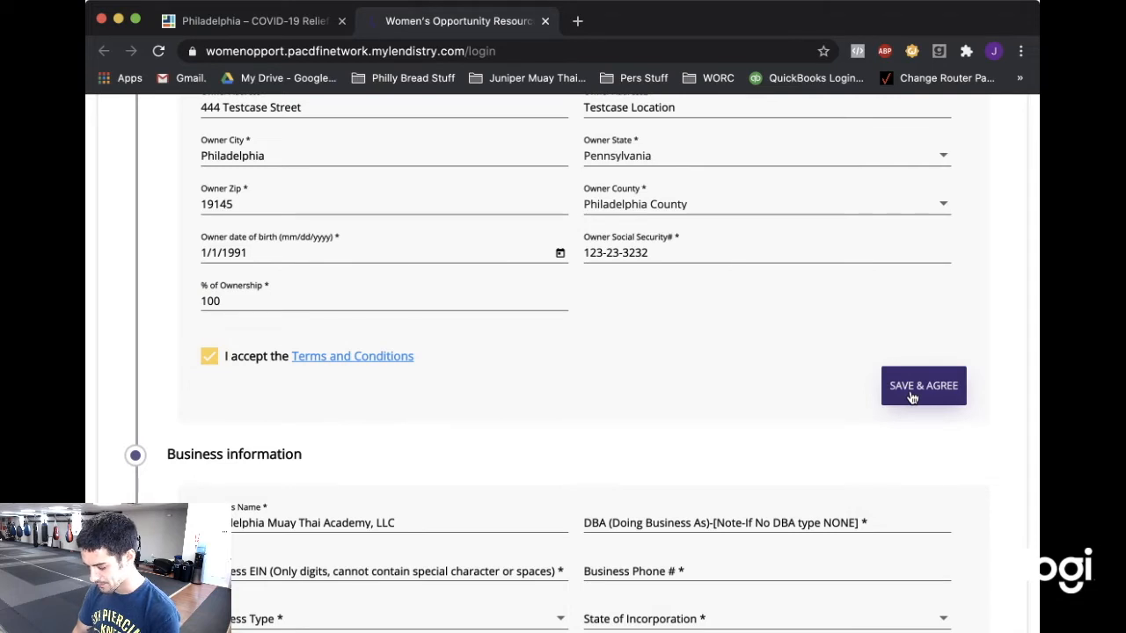
{"action": "left_click", "coordinate": [911, 397]}
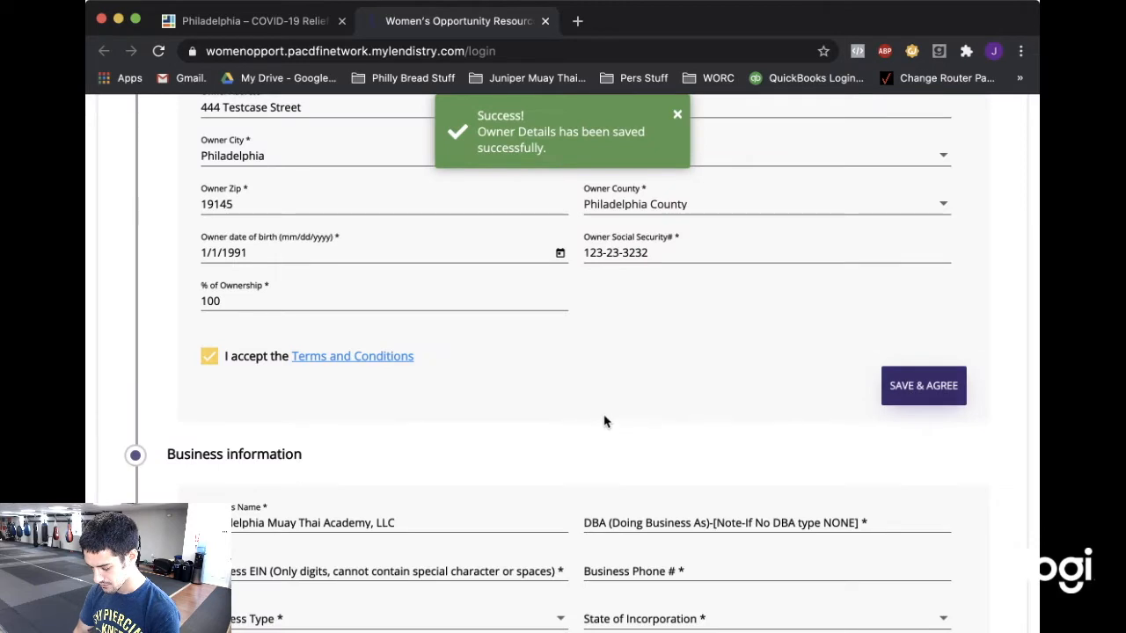
Enter DBA Juniper Muay Thai Gym, the business EIN and the business phone number.
{"action": "scroll", "coordinate": [603, 424], "scroll_direction": "down", "scroll_amount": 2}
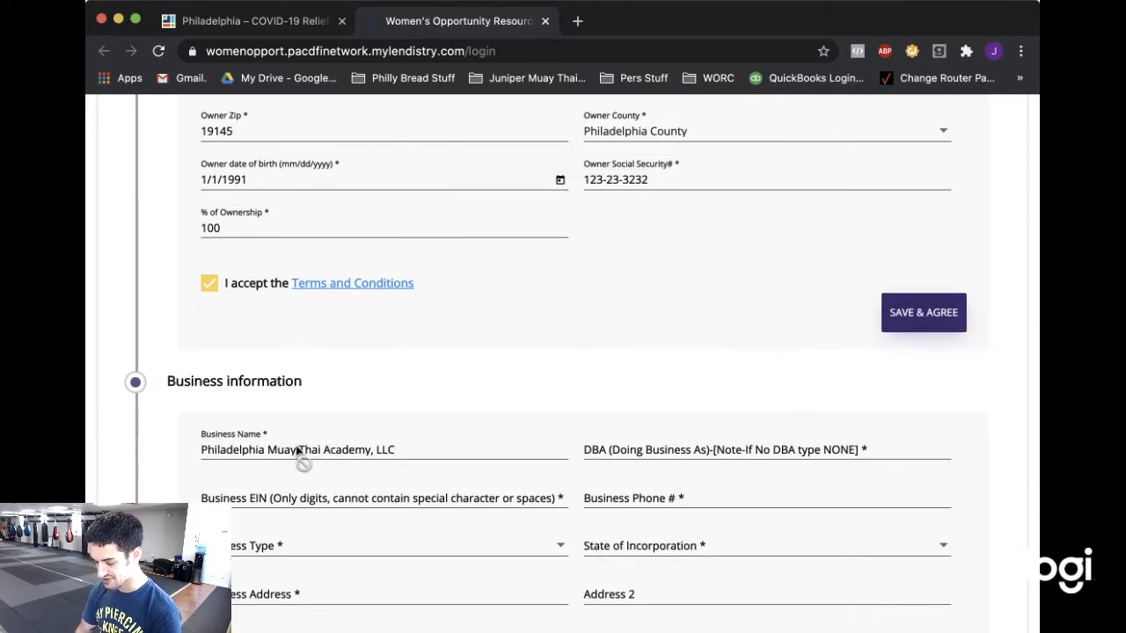
{"action": "left_click", "coordinate": [634, 447]}
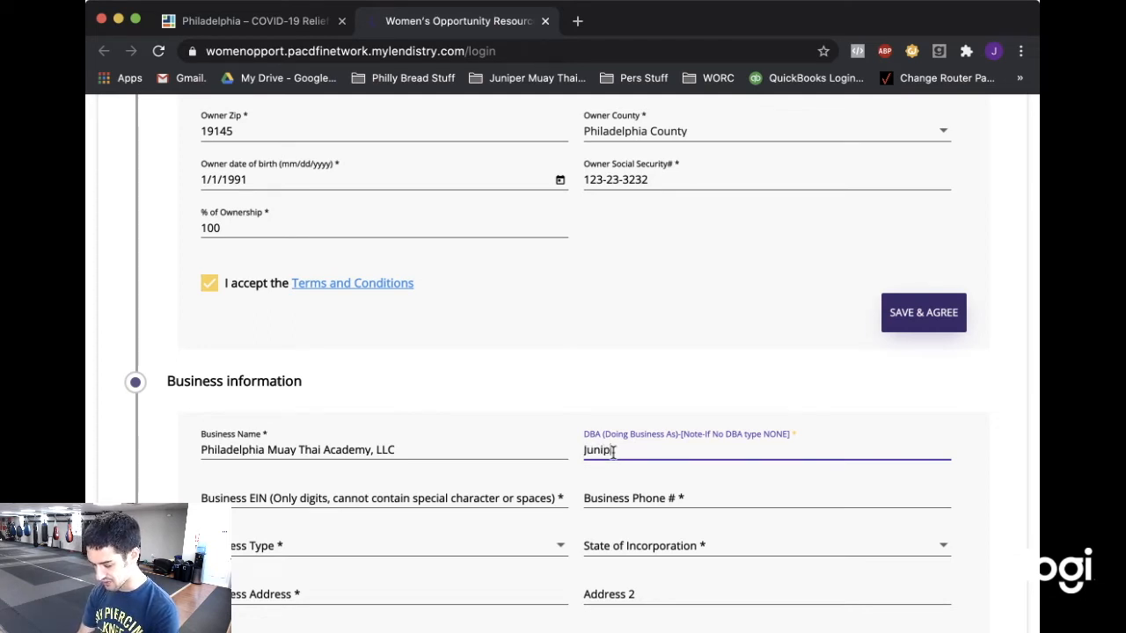
{"action": "type", "text": "Juniper Muay Tha"}
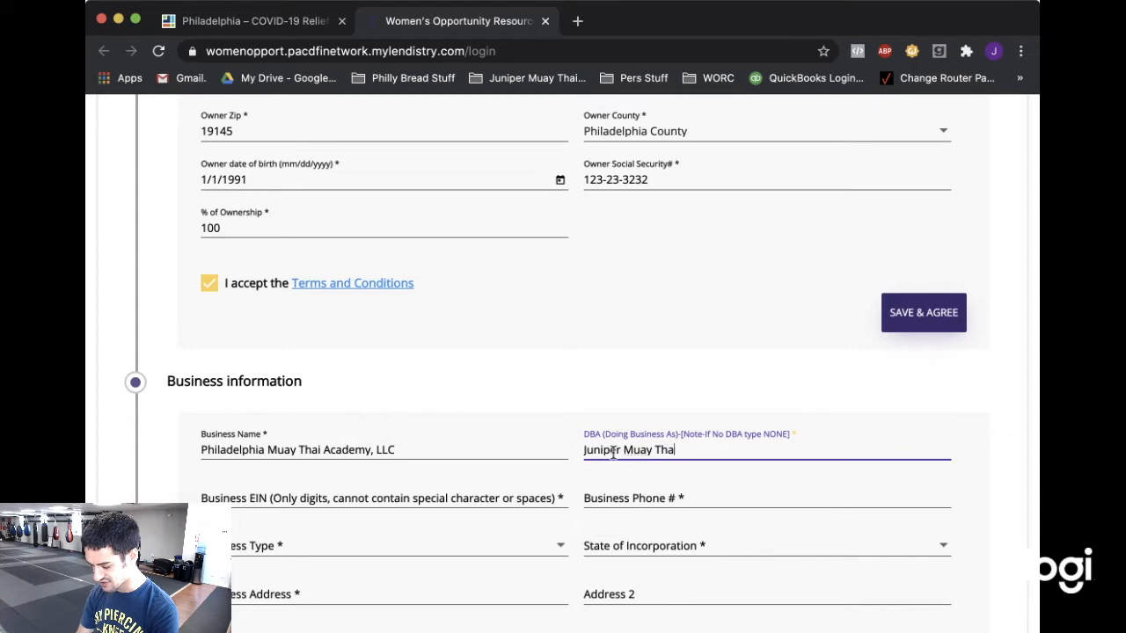
{"action": "type", "text": "i Gym"}
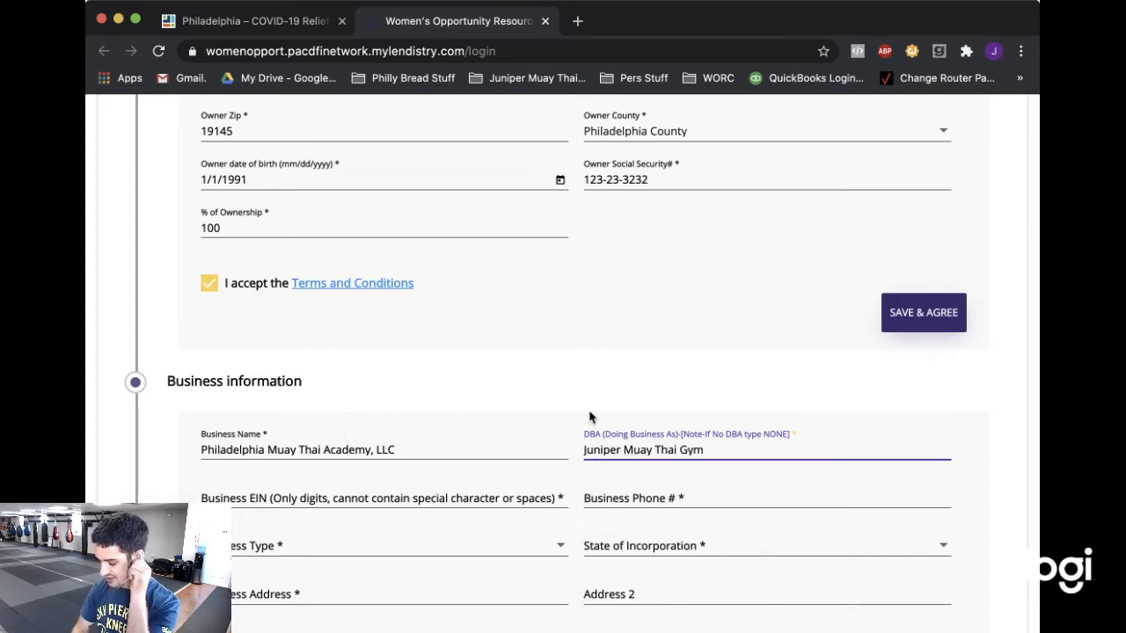
{"action": "left_click", "coordinate": [356, 499]}
{"action": "type", "text": "111111111"}
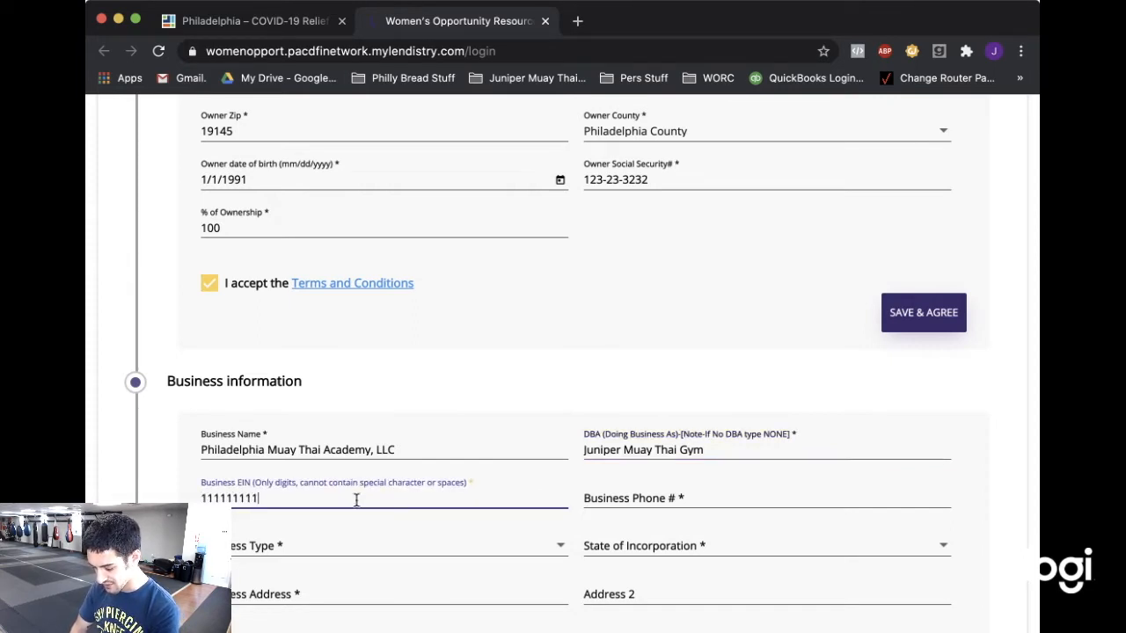
{"action": "left_click", "coordinate": [618, 498]}
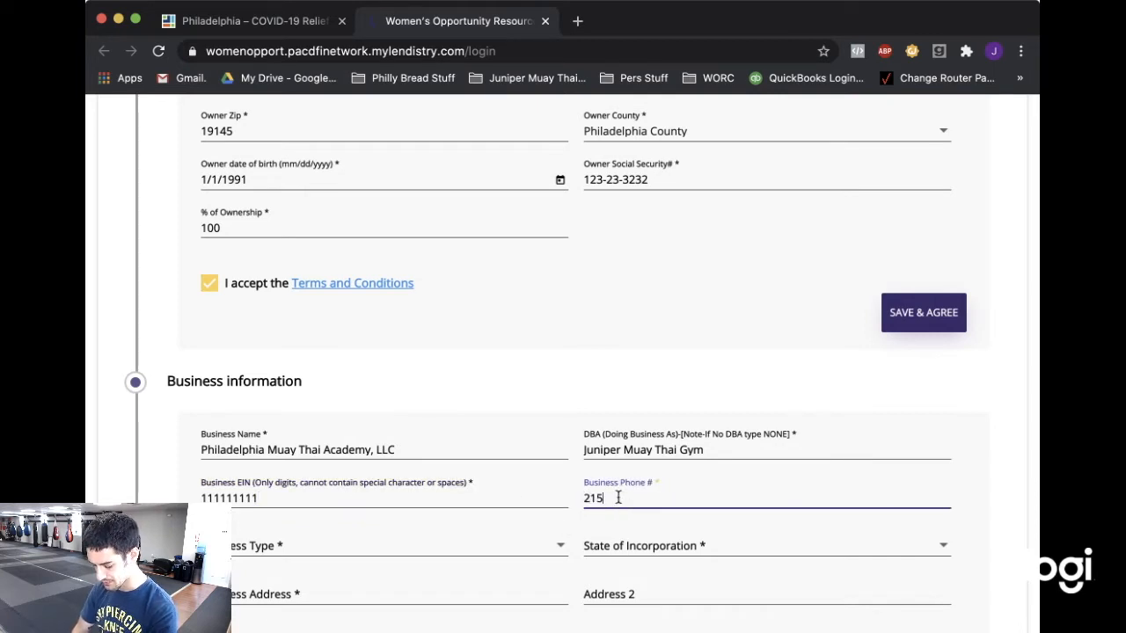
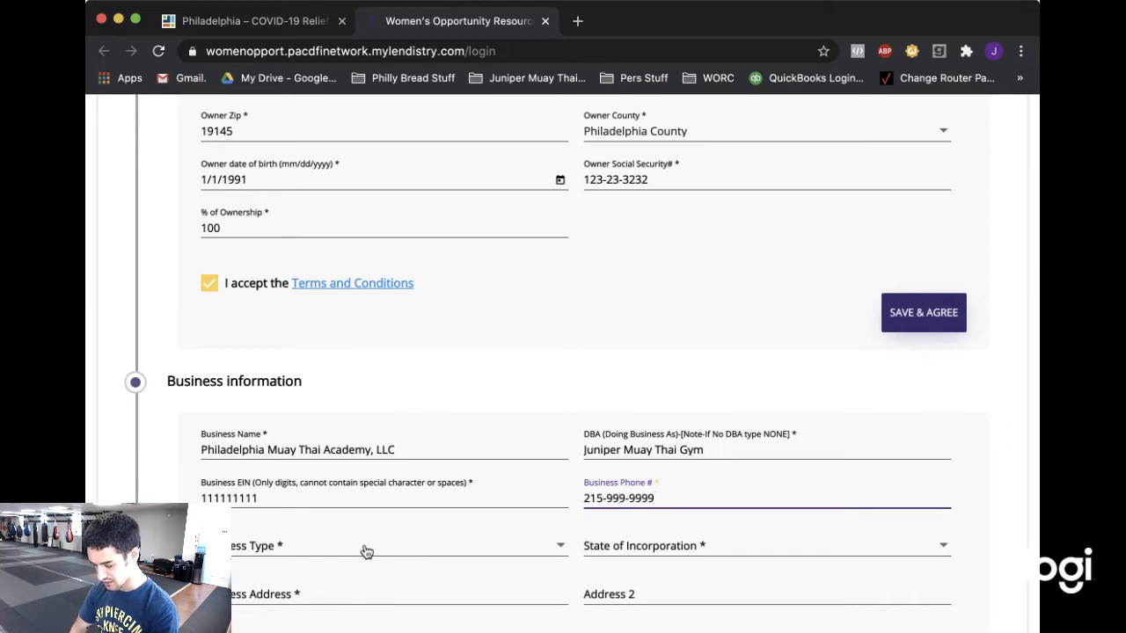
{"action": "left_click", "coordinate": [367, 551]}
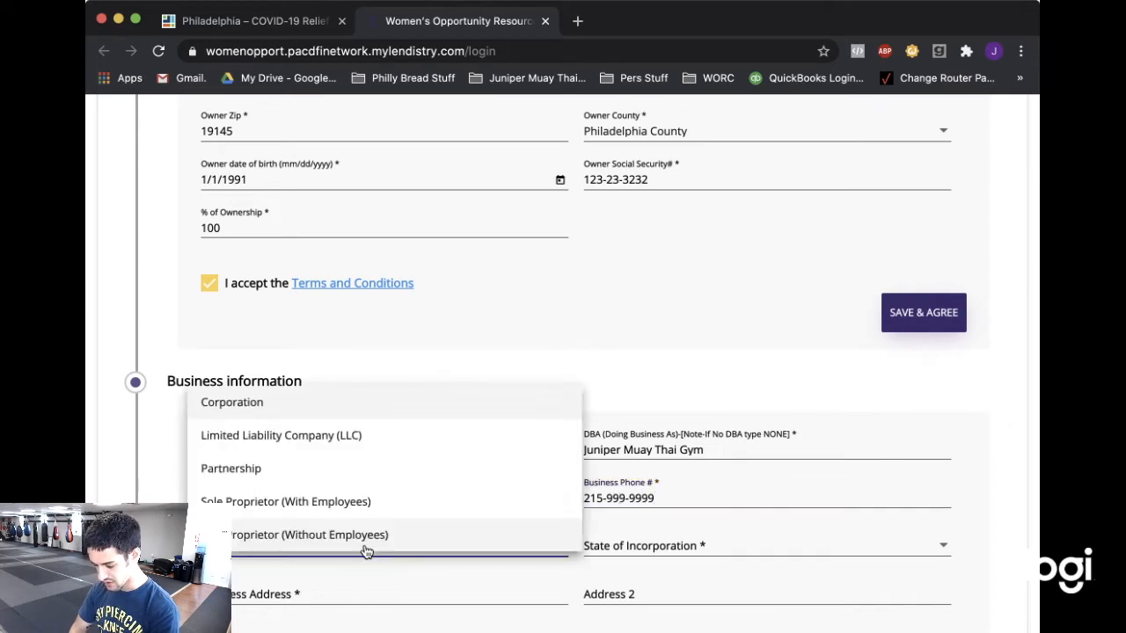
Set the business type to Partnership and the state of incorporation to Pennsylvania.
{"action": "left_click", "coordinate": [346, 473]}
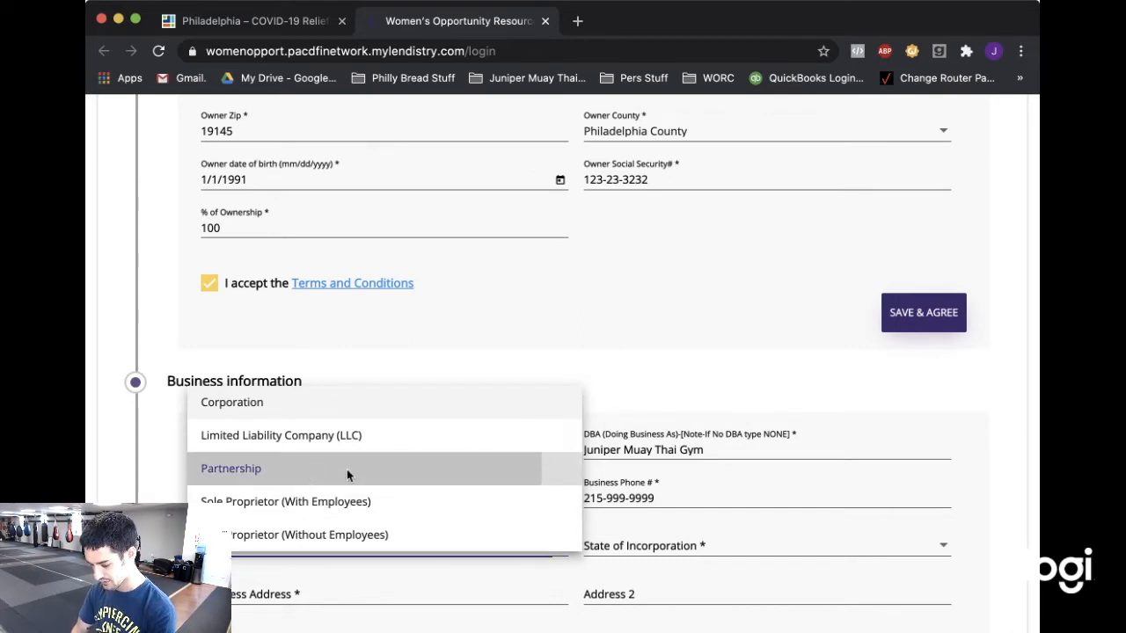
{"action": "left_click", "coordinate": [654, 551]}
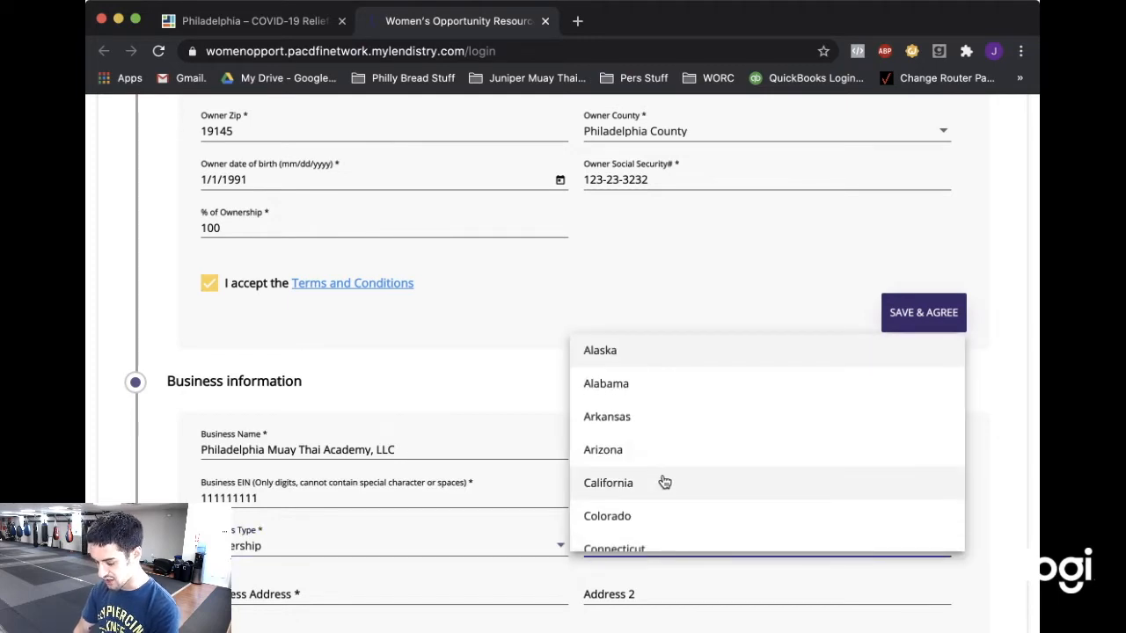
{"action": "scroll", "coordinate": [683, 451], "scroll_direction": "down", "scroll_amount": 5}
{"action": "scroll", "coordinate": [682, 451], "scroll_direction": "down", "scroll_amount": 4}
{"action": "scroll", "coordinate": [682, 451], "scroll_direction": "down", "scroll_amount": 5}
{"action": "scroll", "coordinate": [682, 451], "scroll_direction": "down", "scroll_amount": 3}
{"action": "scroll", "coordinate": [682, 451], "scroll_direction": "down", "scroll_amount": 5}
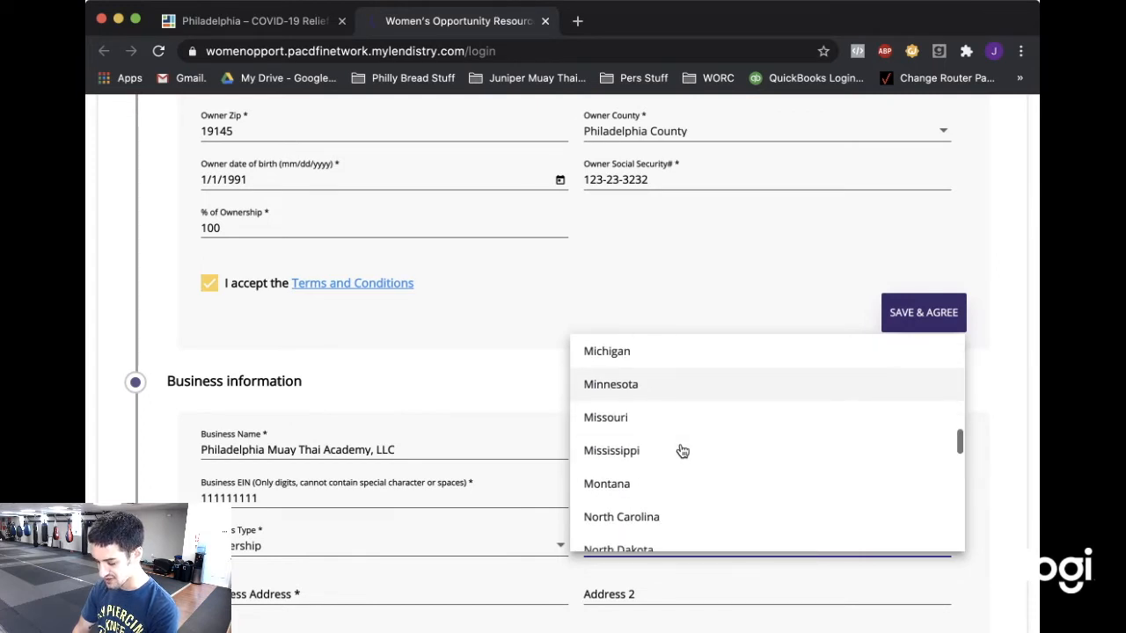
{"action": "scroll", "coordinate": [683, 451], "scroll_direction": "down", "scroll_amount": 8}
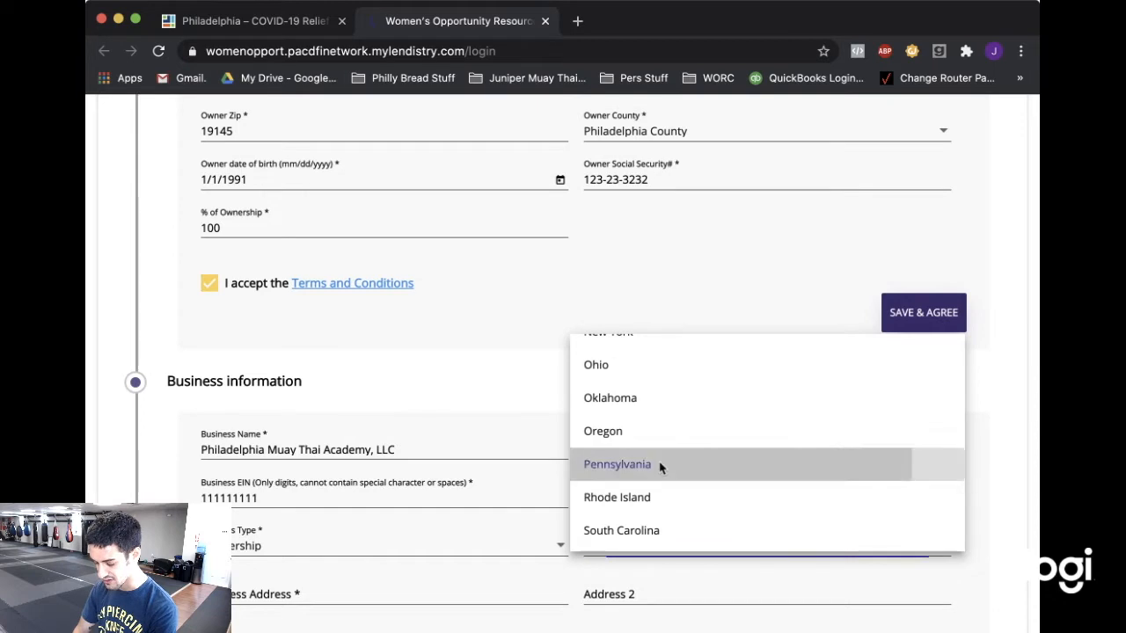
{"action": "left_click", "coordinate": [658, 465]}
Fill in the business street address from the saved autofill suggestion.
{"action": "scroll", "coordinate": [343, 586], "scroll_direction": "down", "scroll_amount": 2}
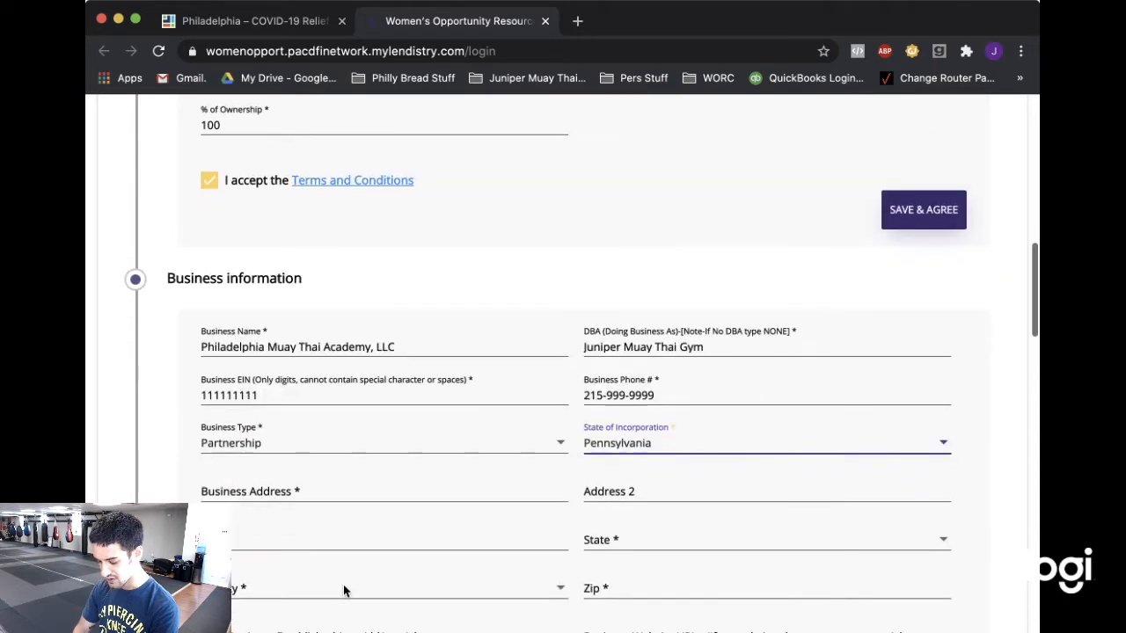
{"action": "left_click", "coordinate": [328, 490]}
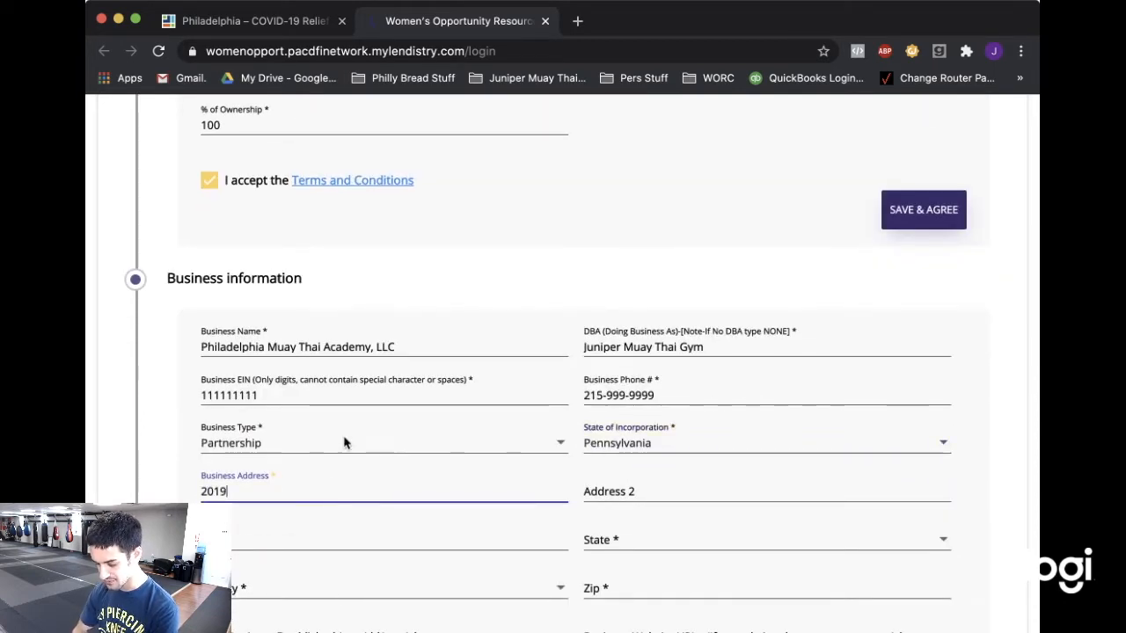
{"action": "key", "text": "Down"}
{"action": "key", "text": "Return"}
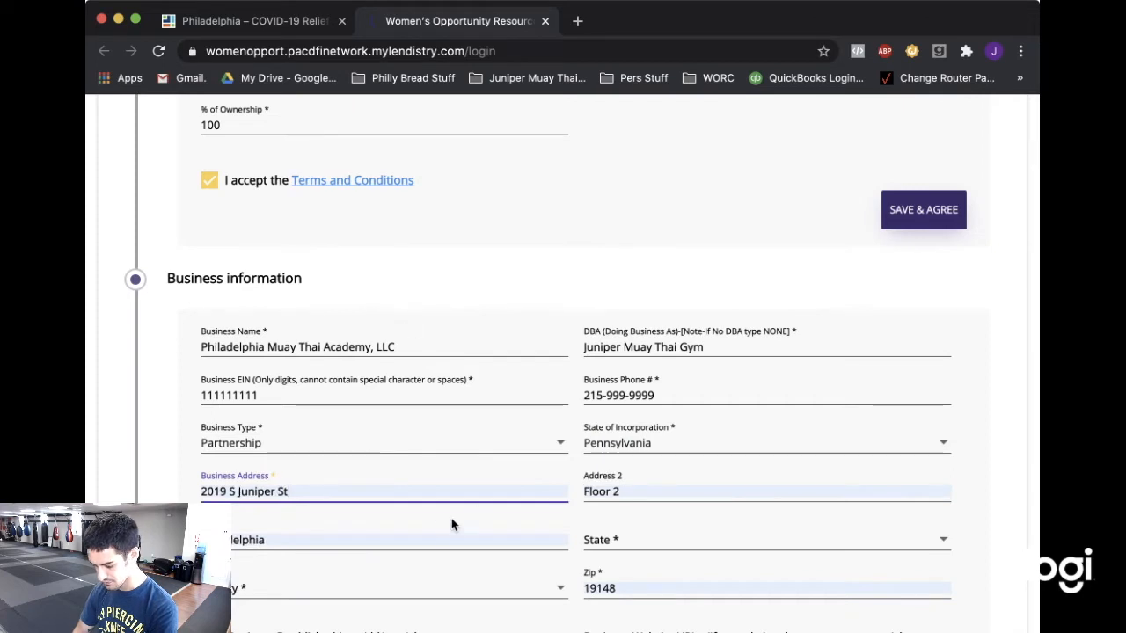
Set the business address state to Pennsylvania and county to Philadelphia County.
{"action": "left_click", "coordinate": [630, 545]}
{"action": "scroll", "coordinate": [670, 440], "scroll_direction": "down", "scroll_amount": 6}
{"action": "scroll", "coordinate": [672, 440], "scroll_direction": "down", "scroll_amount": 6}
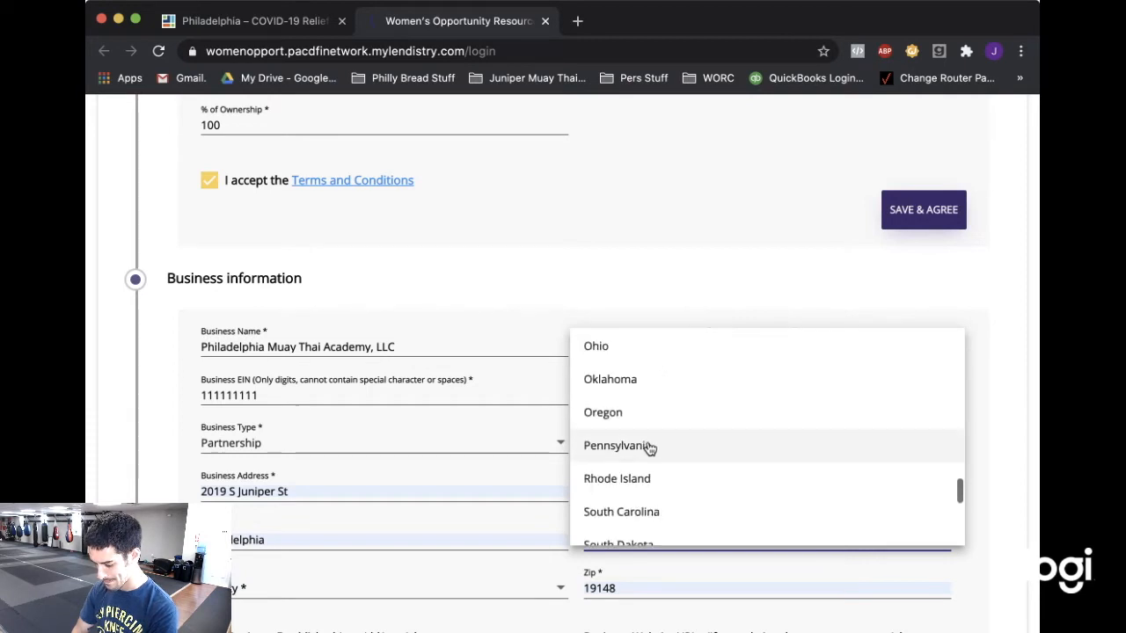
{"action": "left_click", "coordinate": [646, 446]}
{"action": "left_click", "coordinate": [405, 585]}
{"action": "scroll", "coordinate": [458, 437], "scroll_direction": "down", "scroll_amount": 6}
{"action": "scroll", "coordinate": [459, 438], "scroll_direction": "down", "scroll_amount": 10}
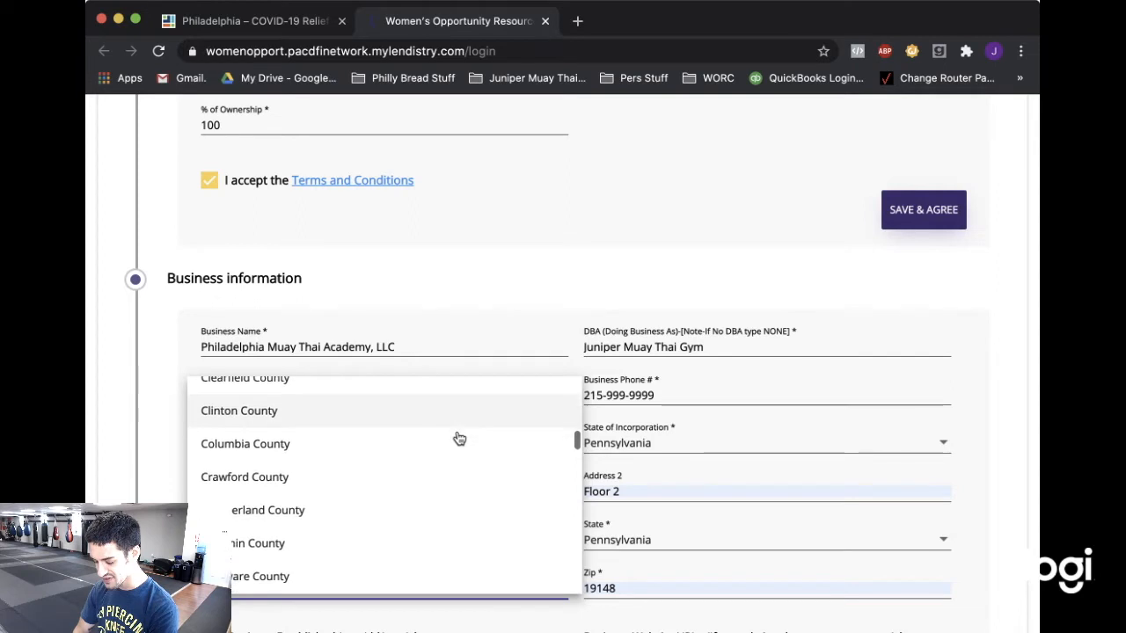
{"action": "scroll", "coordinate": [459, 438], "scroll_direction": "down", "scroll_amount": 8}
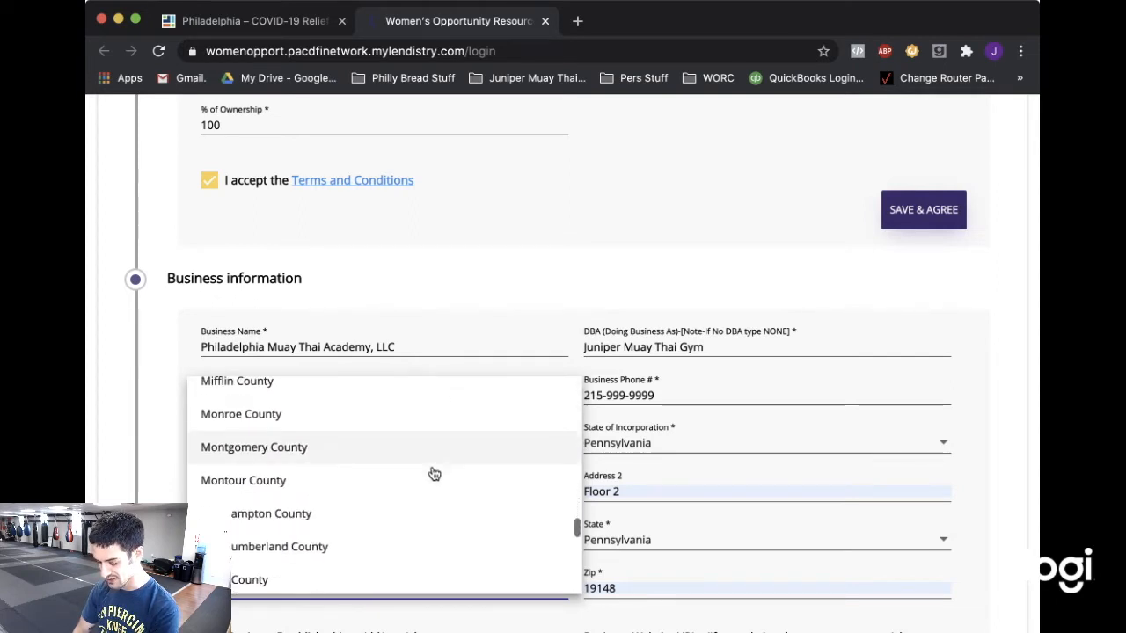
{"action": "scroll", "coordinate": [430, 472], "scroll_direction": "down", "scroll_amount": 3}
{"action": "left_click", "coordinate": [368, 511]}
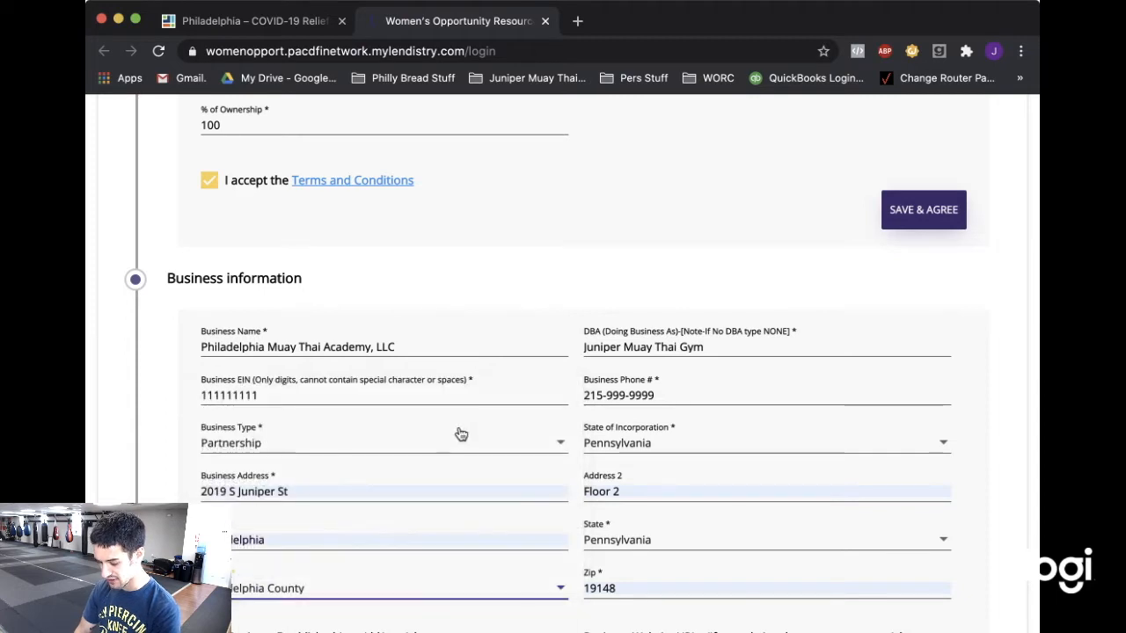
{"action": "scroll", "coordinate": [460, 434], "scroll_direction": "down", "scroll_amount": 3}
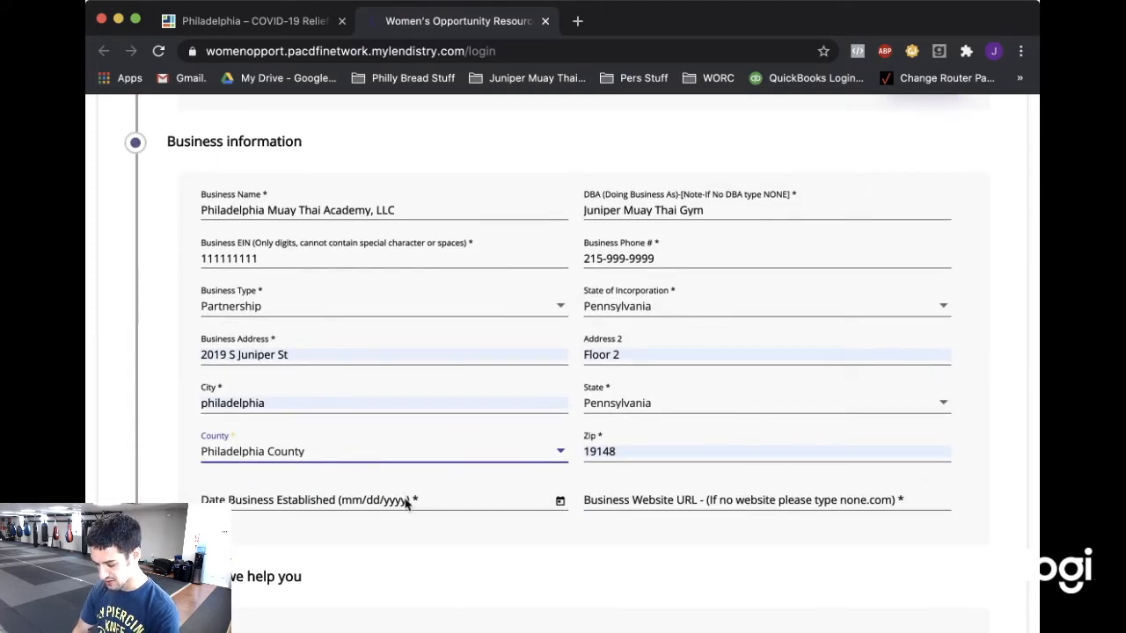
{"action": "left_click", "coordinate": [407, 503]}
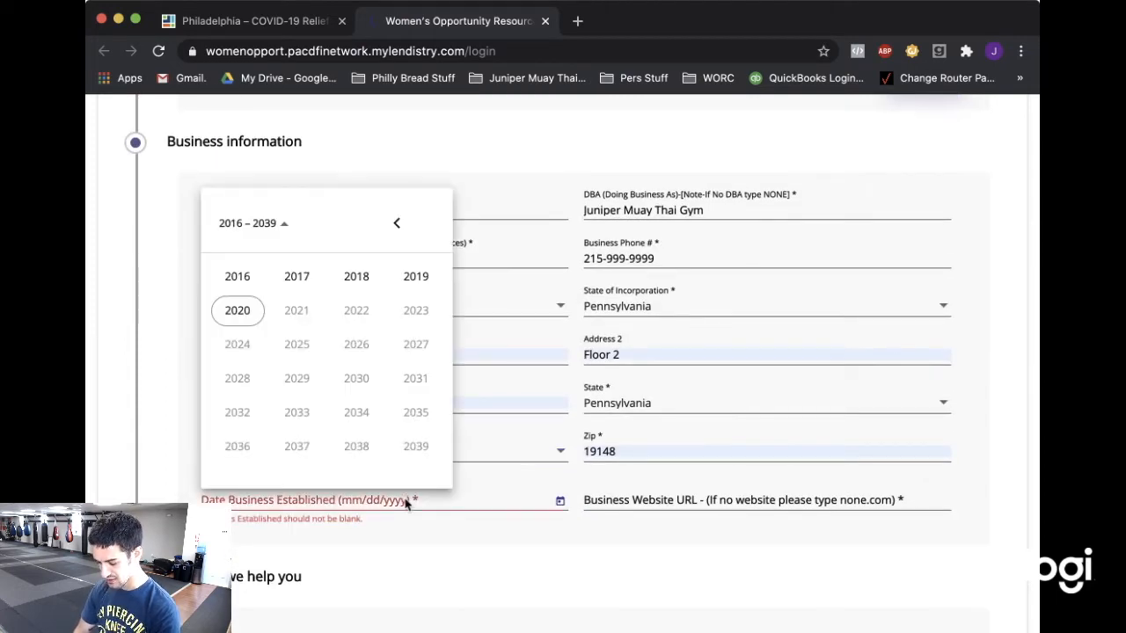
{"action": "left_click", "coordinate": [356, 277]}
{"action": "left_click", "coordinate": [251, 307]}
{"action": "left_click", "coordinate": [258, 329]}
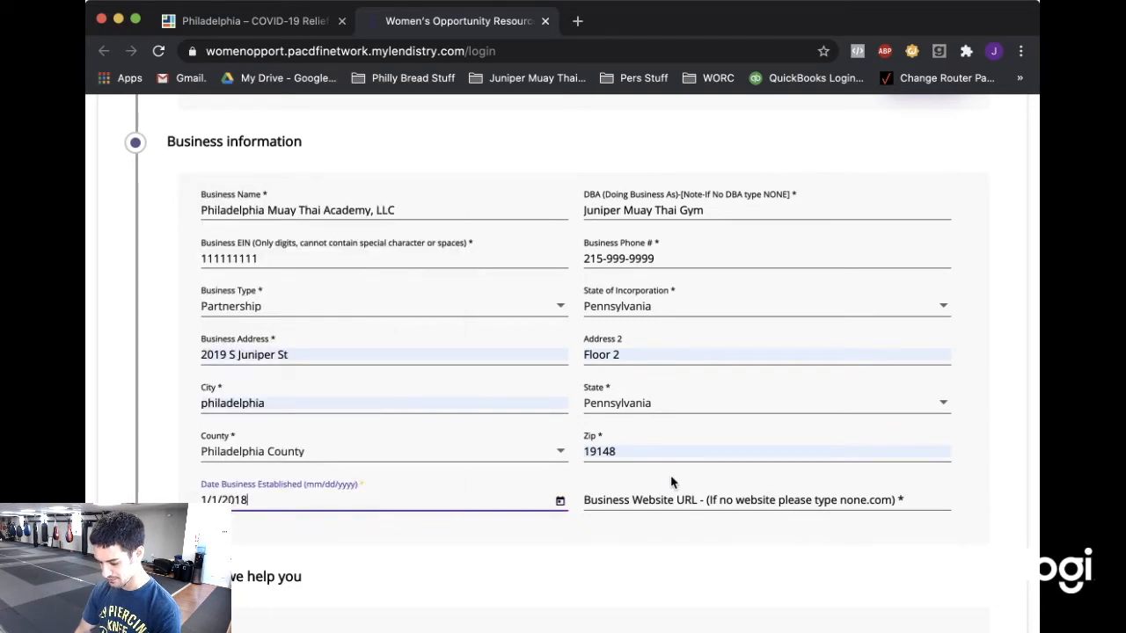
{"action": "left_click", "coordinate": [668, 501]}
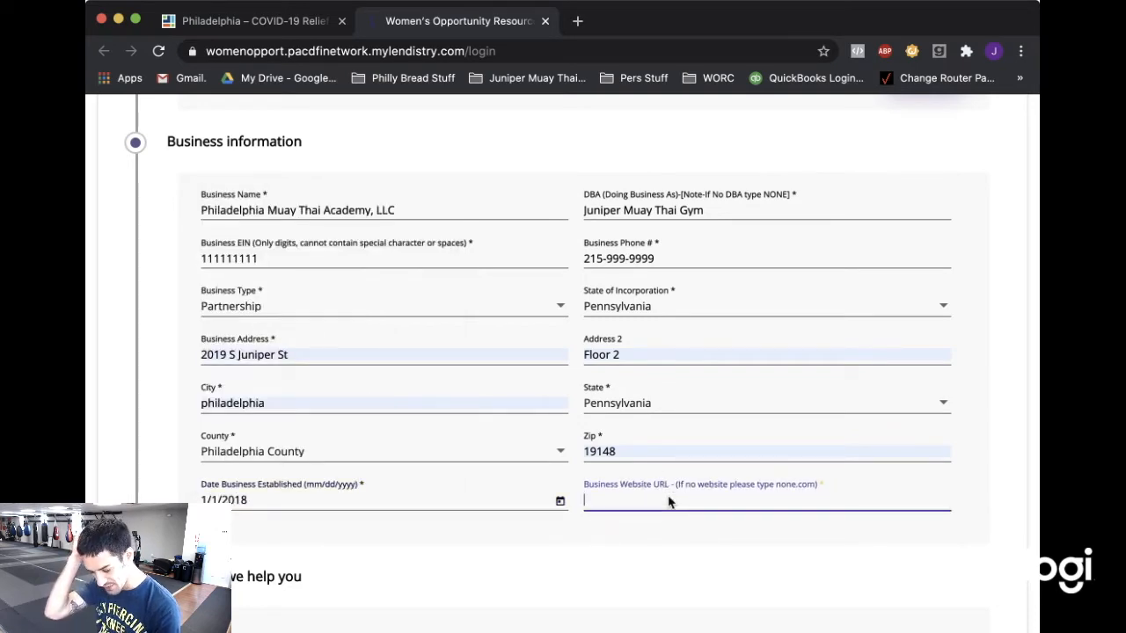
{"action": "type", "text": "www.juniper"}
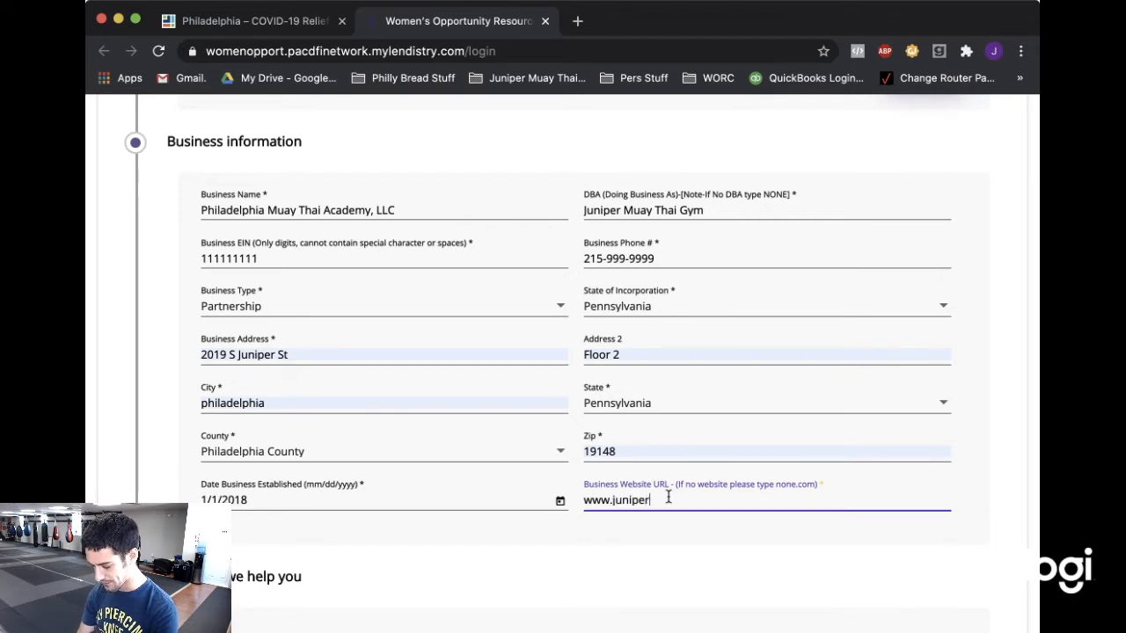
{"action": "type", "text": "muaythai.com"}
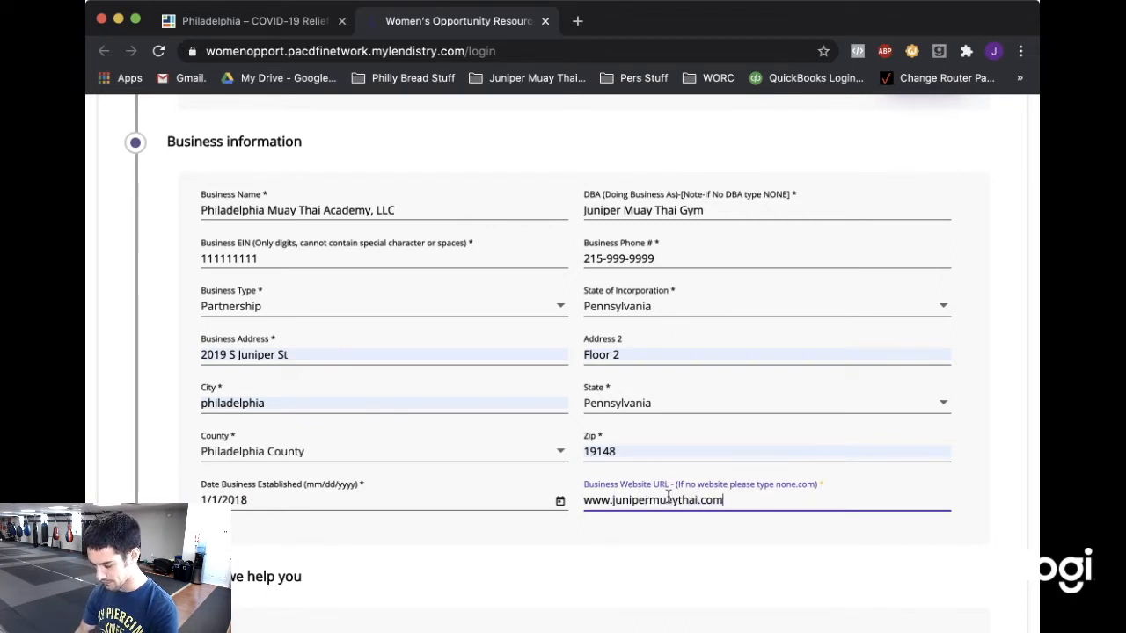
{"action": "scroll", "coordinate": [479, 389], "scroll_direction": "down", "scroll_amount": 3}
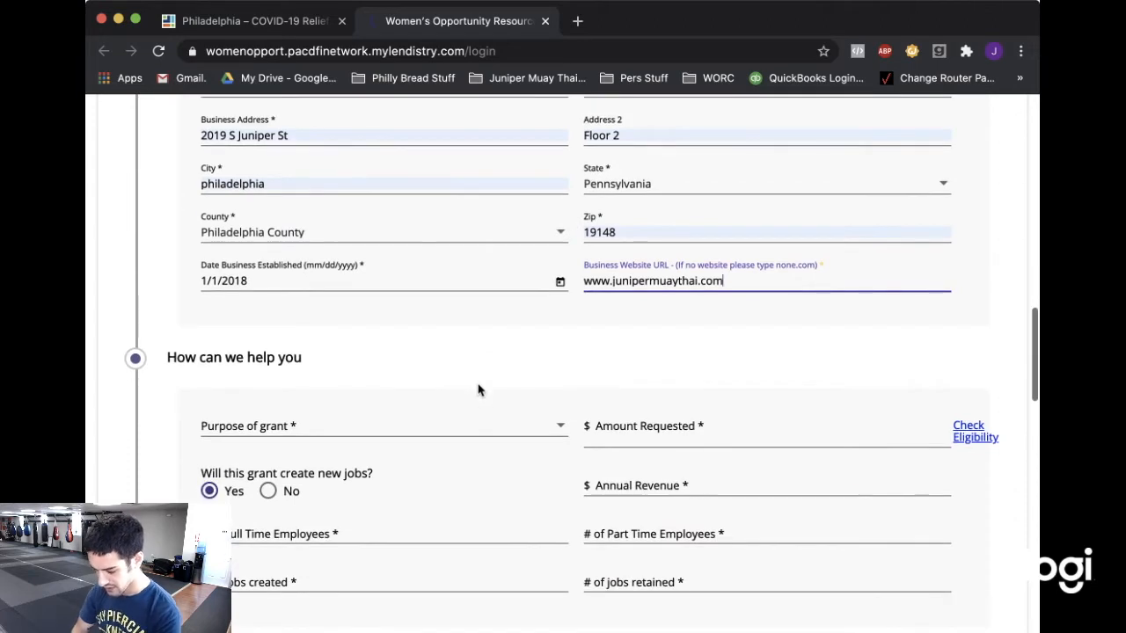
Choose Rent/Mortgage interest as the grant purpose and show the eligible amounts by annual revenue.
{"action": "scroll", "coordinate": [478, 389], "scroll_direction": "up", "scroll_amount": 1}
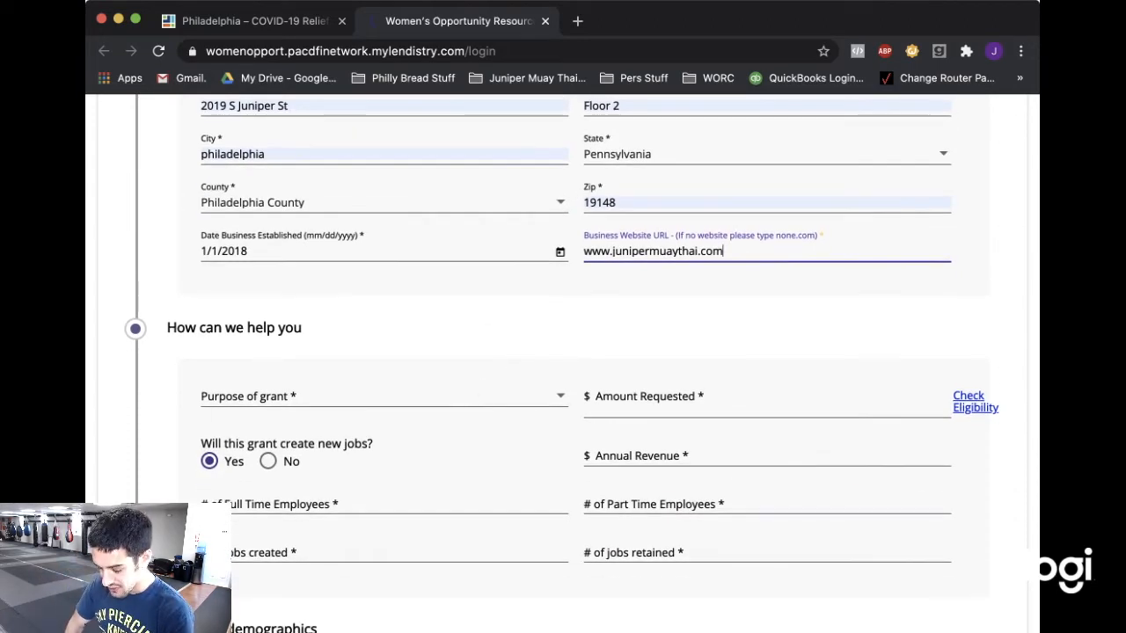
{"action": "left_click", "coordinate": [458, 625]}
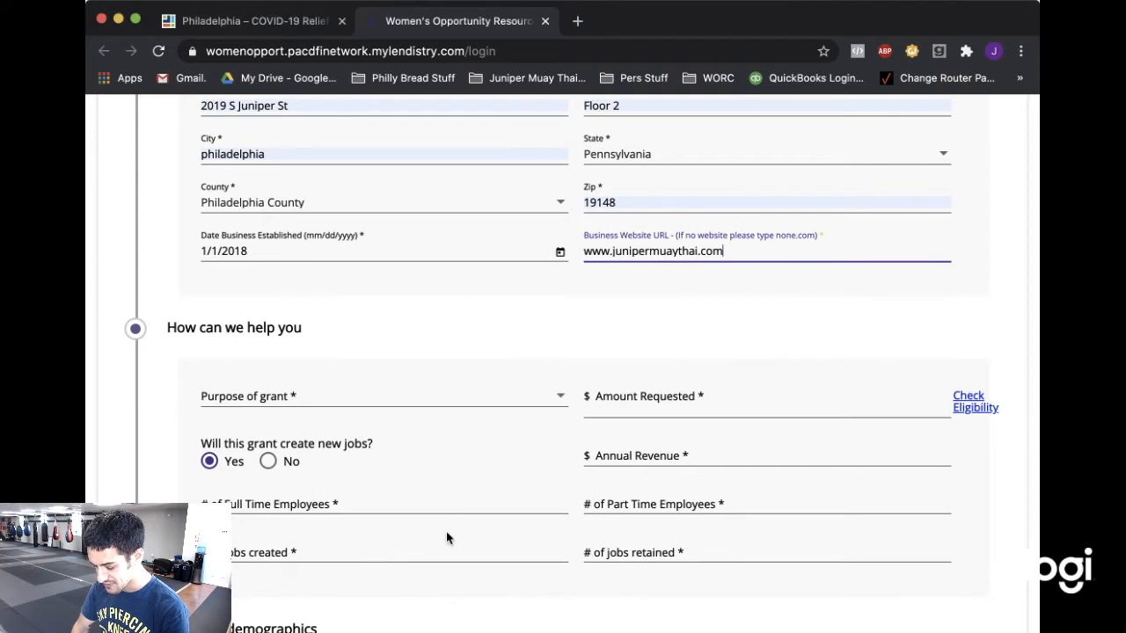
{"action": "left_click", "coordinate": [452, 397]}
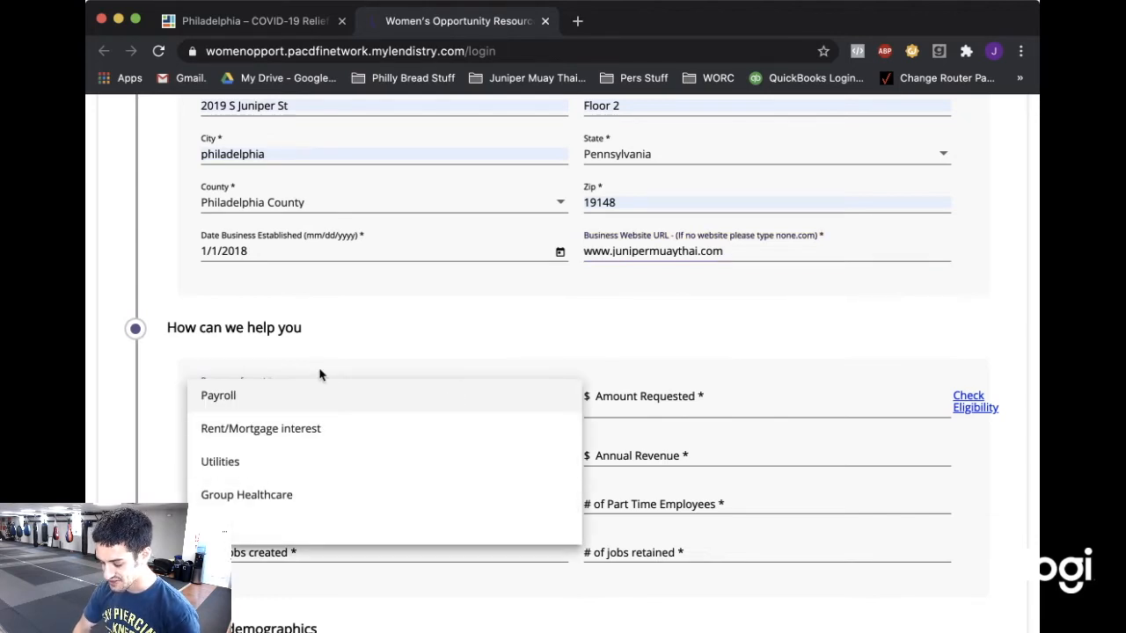
{"action": "left_click", "coordinate": [315, 433]}
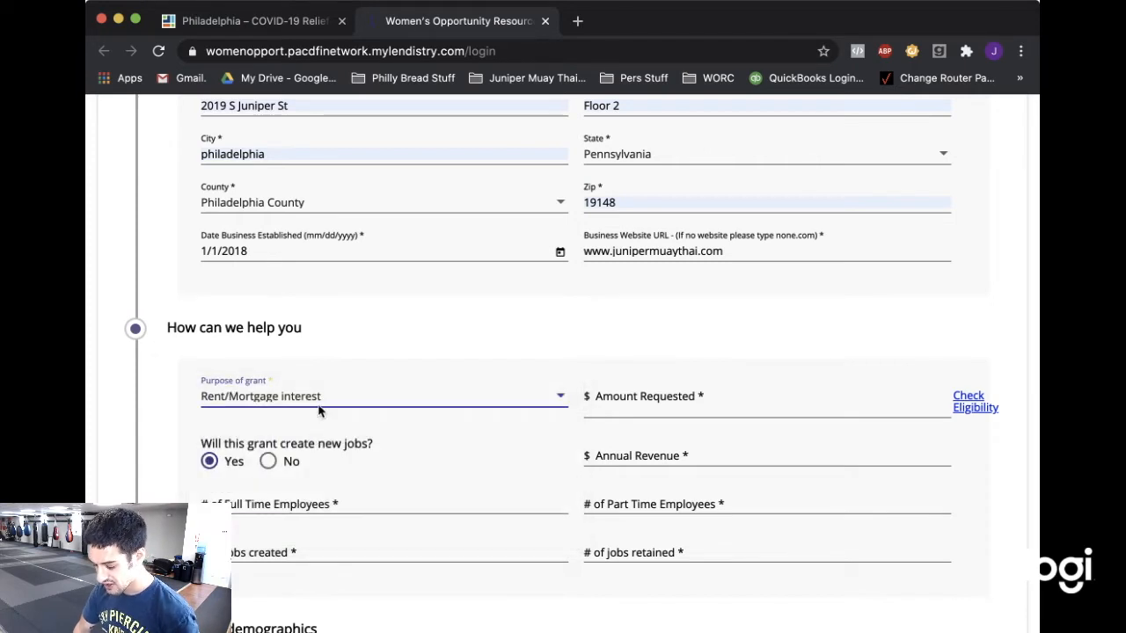
{"action": "left_click", "coordinate": [319, 400]}
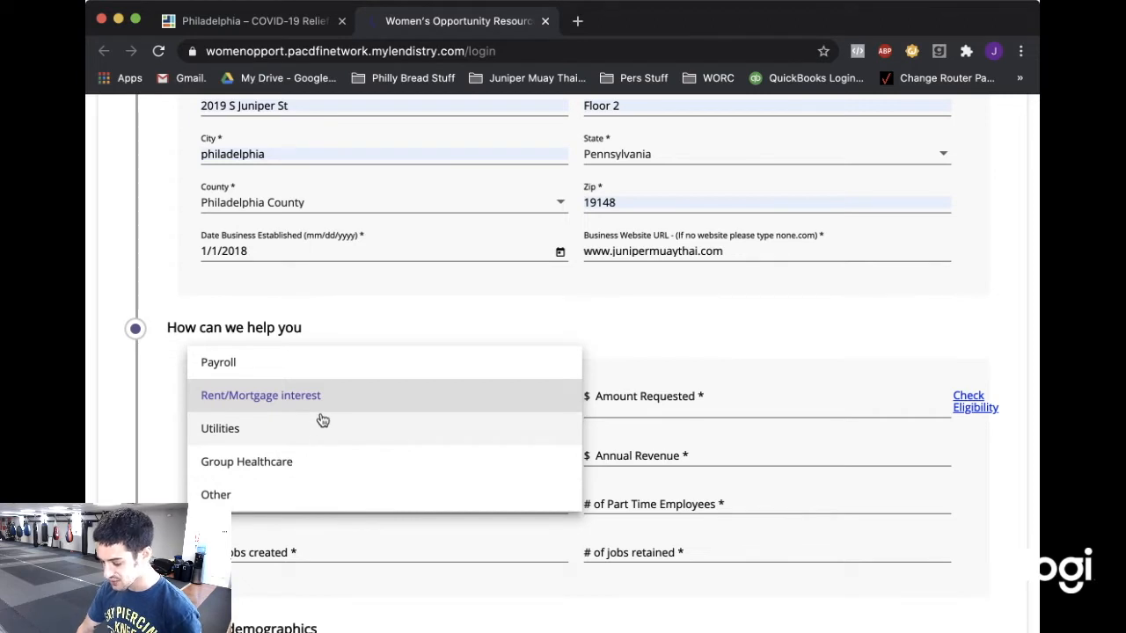
{"action": "left_click", "coordinate": [294, 503]}
{"action": "left_click", "coordinate": [490, 395]}
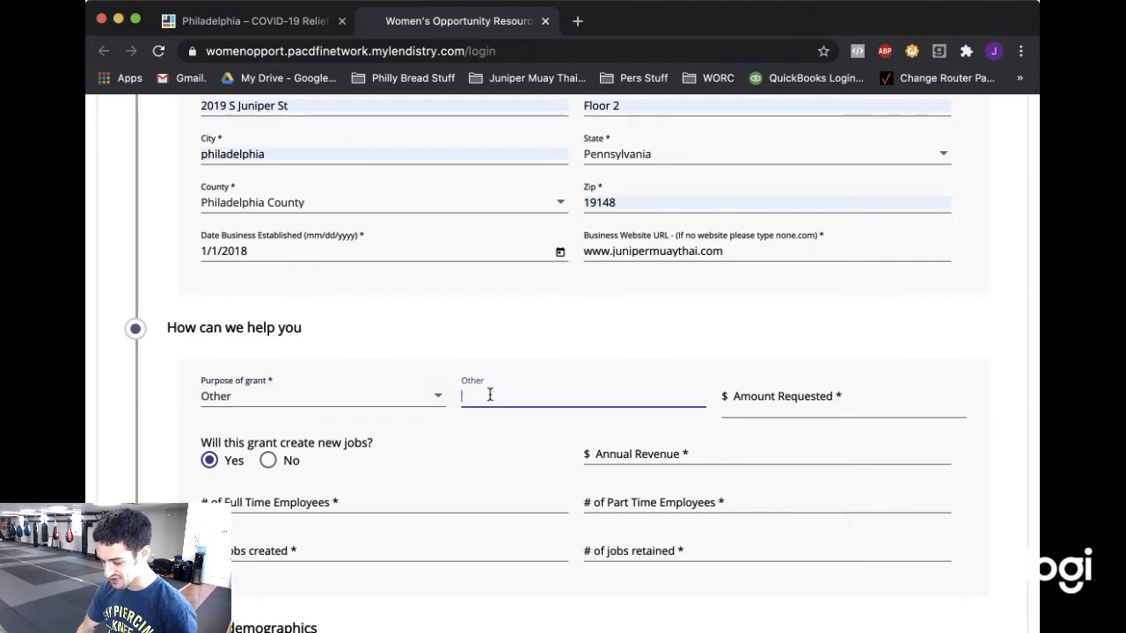
{"action": "left_click", "coordinate": [395, 403]}
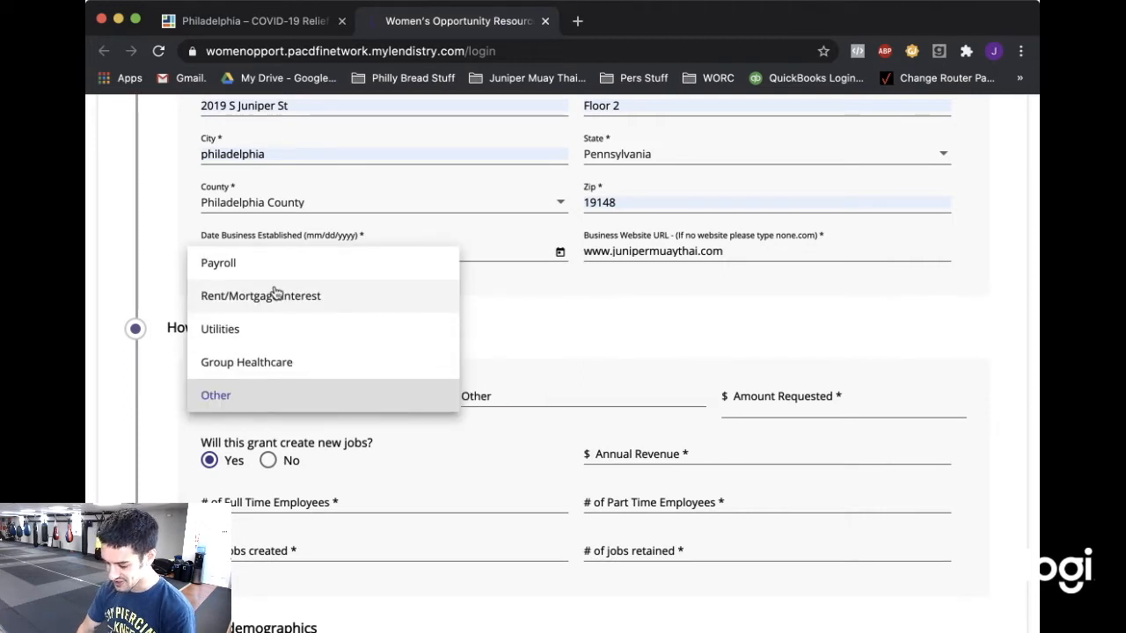
{"action": "left_click", "coordinate": [275, 296]}
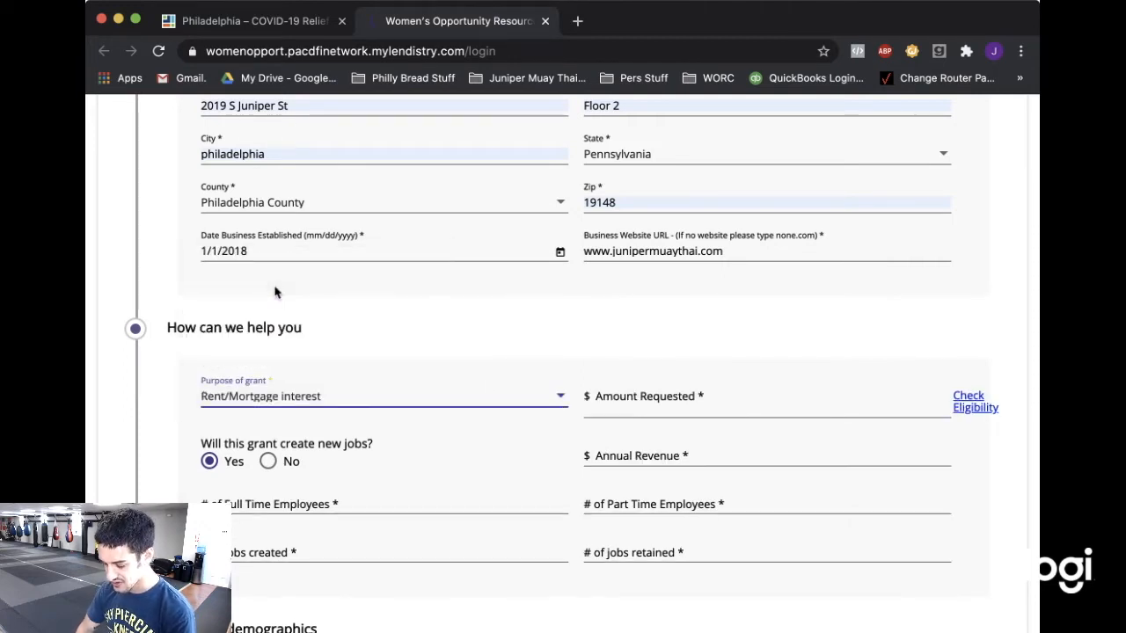
{"action": "left_click", "coordinate": [956, 407]}
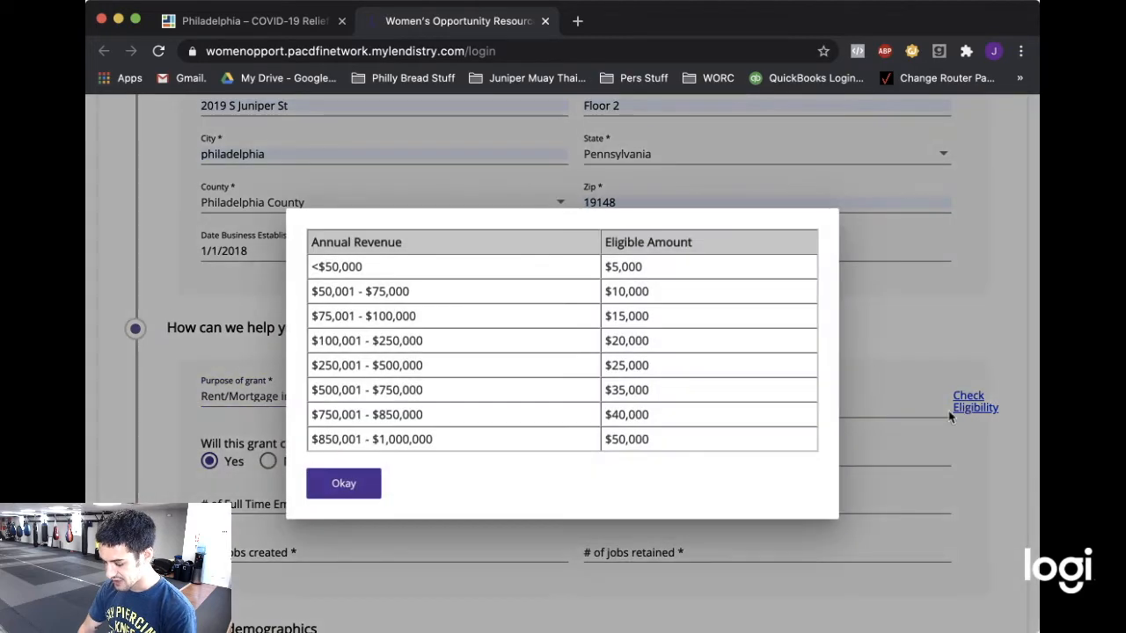
Dismiss, reopen to review, and close the eligible-amount-by-revenue table.
{"action": "left_click", "coordinate": [336, 492]}
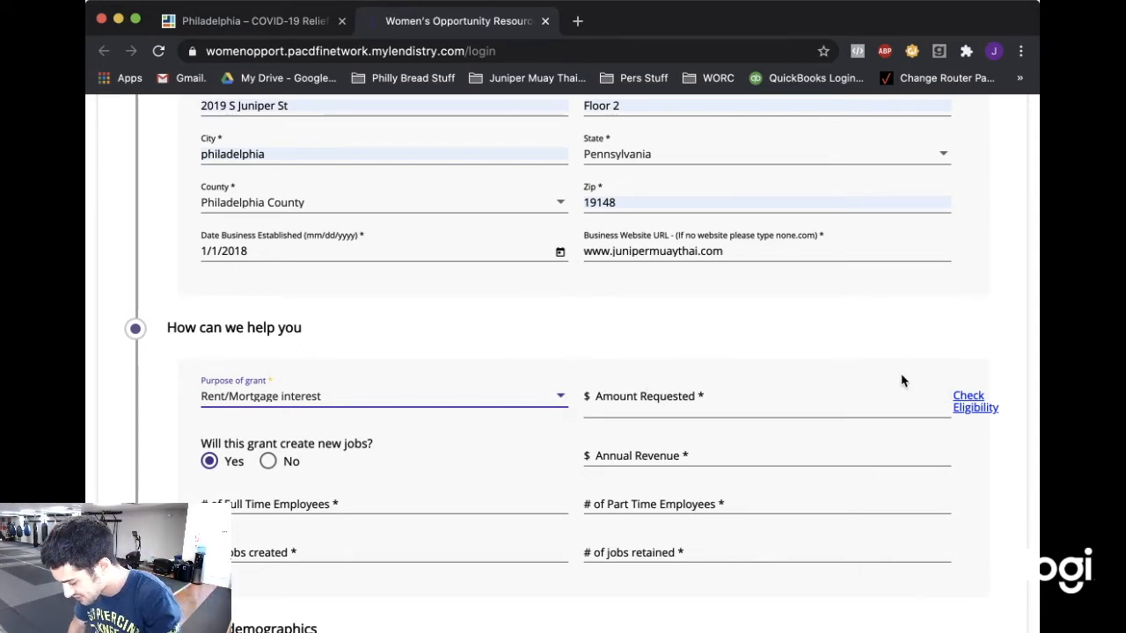
{"action": "left_click", "coordinate": [965, 407]}
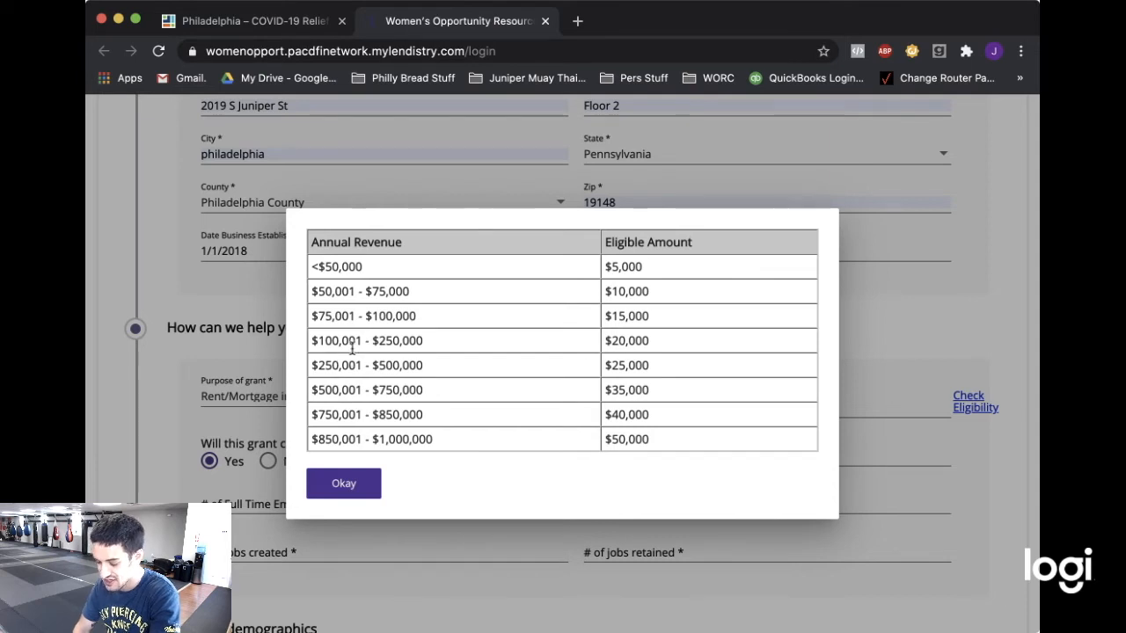
{"action": "left_click", "coordinate": [335, 488]}
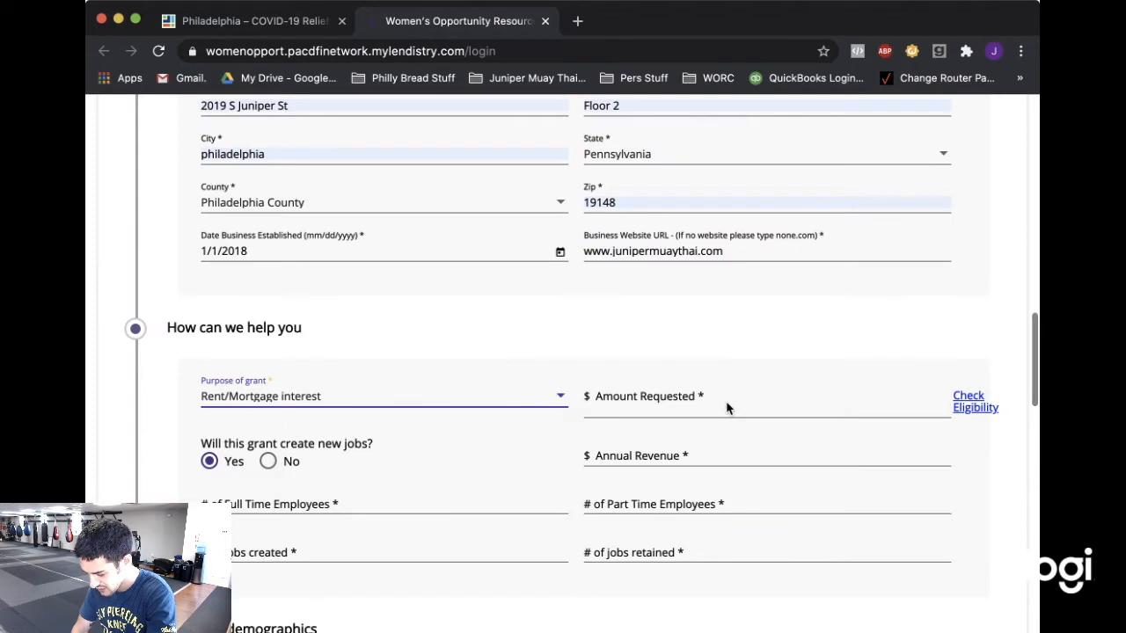
Enter an amount requested of $20000 and annual revenue of $200000.
{"action": "left_click", "coordinate": [726, 405]}
{"action": "type", "text": "20000"}
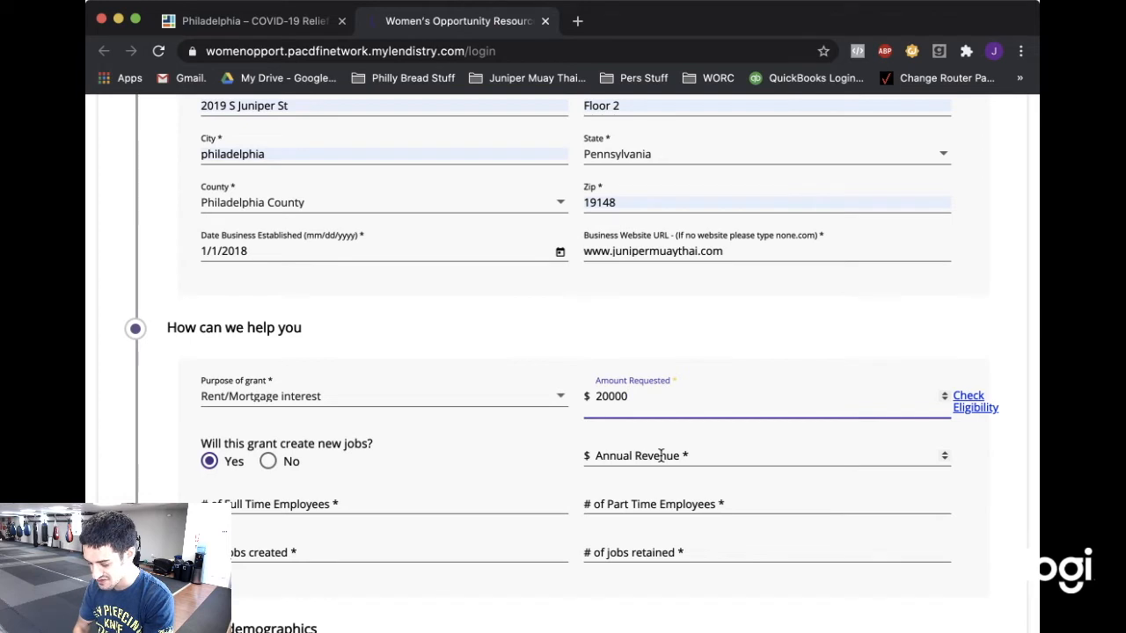
{"action": "left_click", "coordinate": [660, 456]}
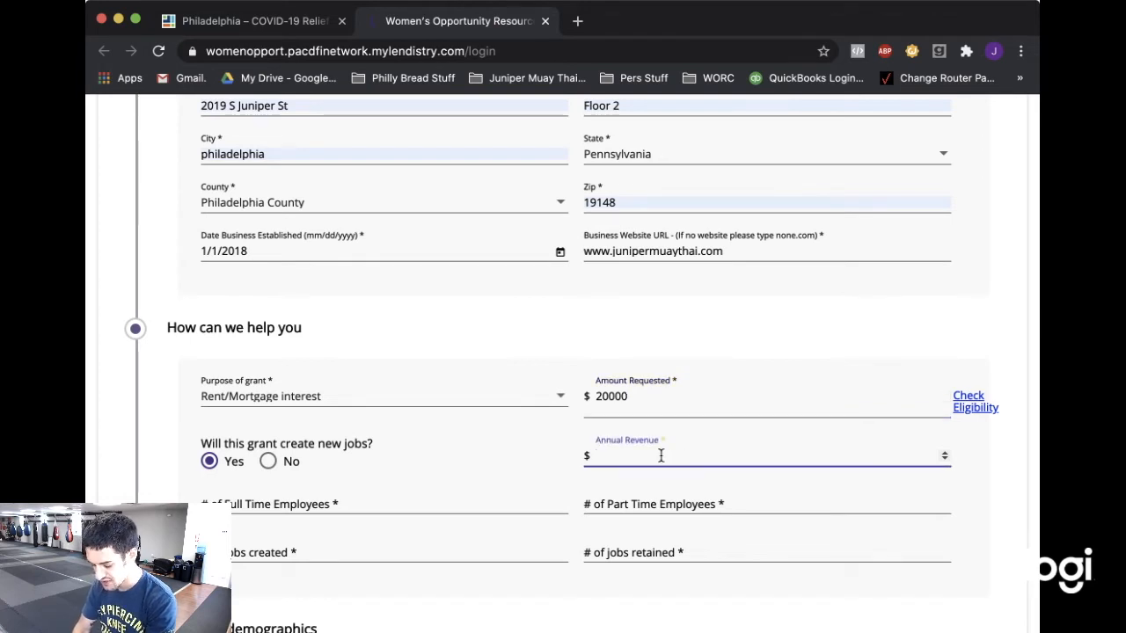
{"action": "type", "text": "200000"}
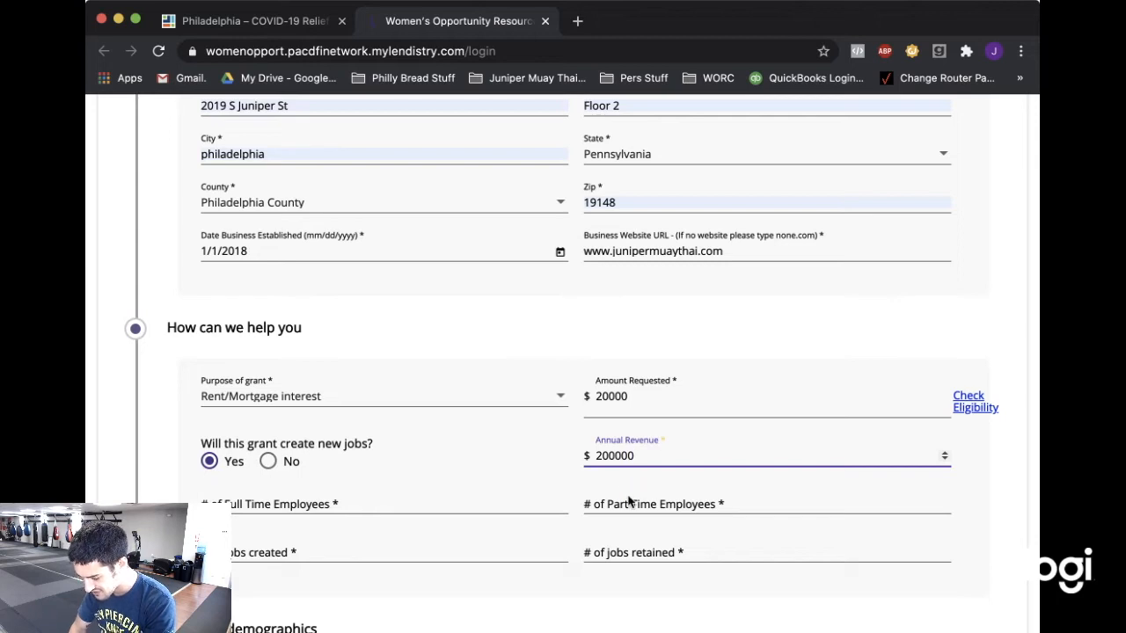
Fill employee counts: 3 full-time, 1 part-time, 1 job created, 3 jobs retained.
{"action": "left_click", "coordinate": [393, 501]}
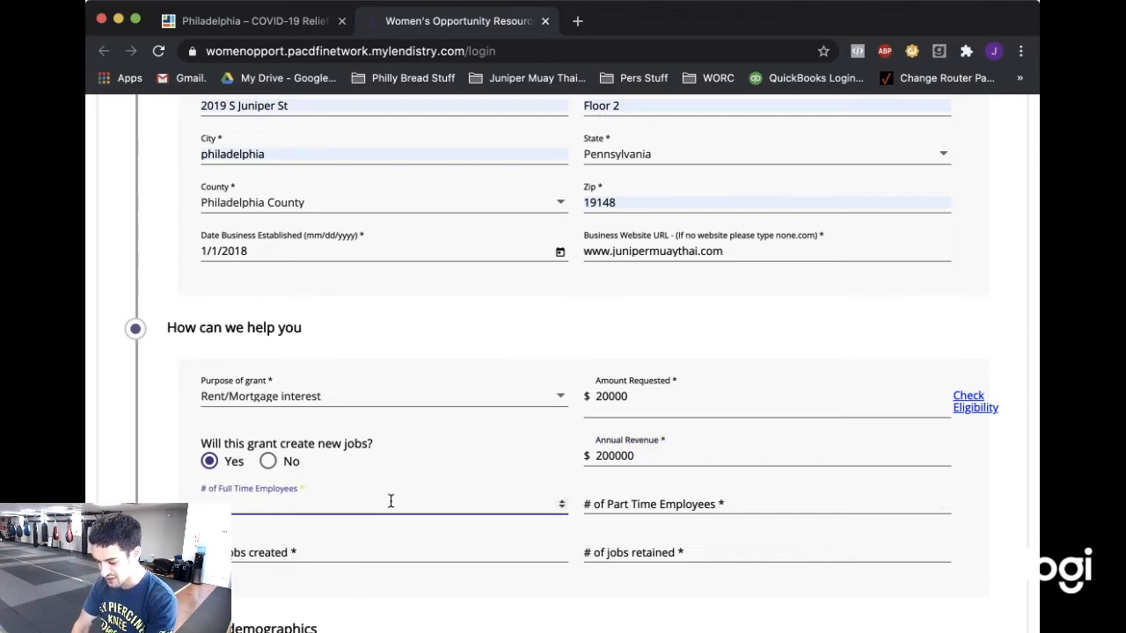
{"action": "type", "text": "2"}
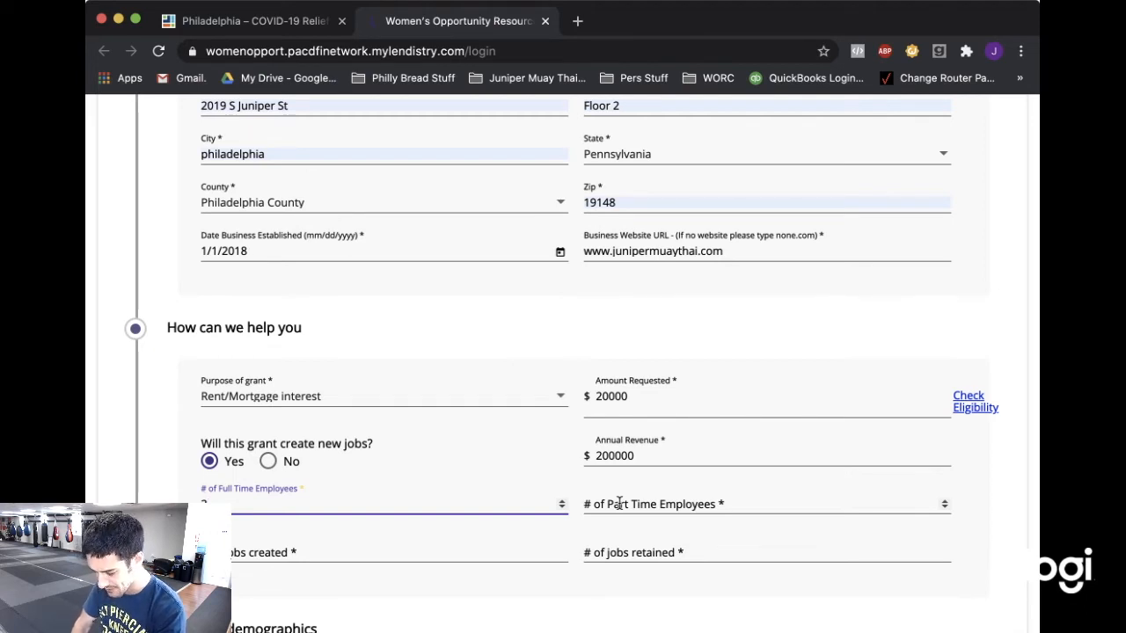
{"action": "left_click", "coordinate": [619, 503]}
{"action": "type", "text": "1"}
{"action": "left_click", "coordinate": [345, 552]}
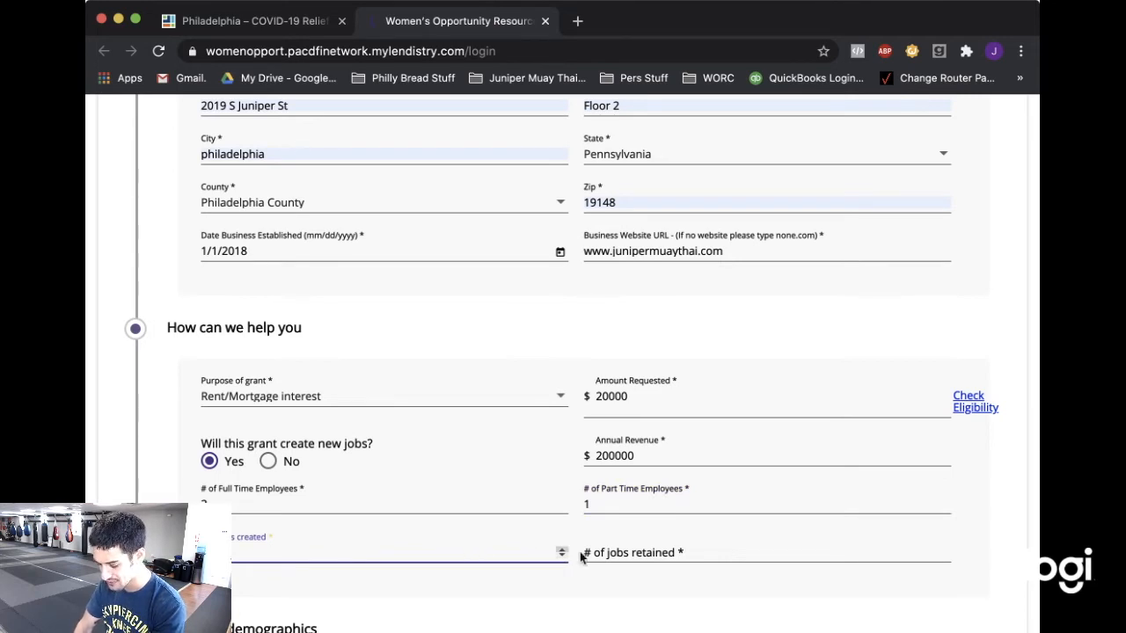
{"action": "left_click", "coordinate": [607, 555]}
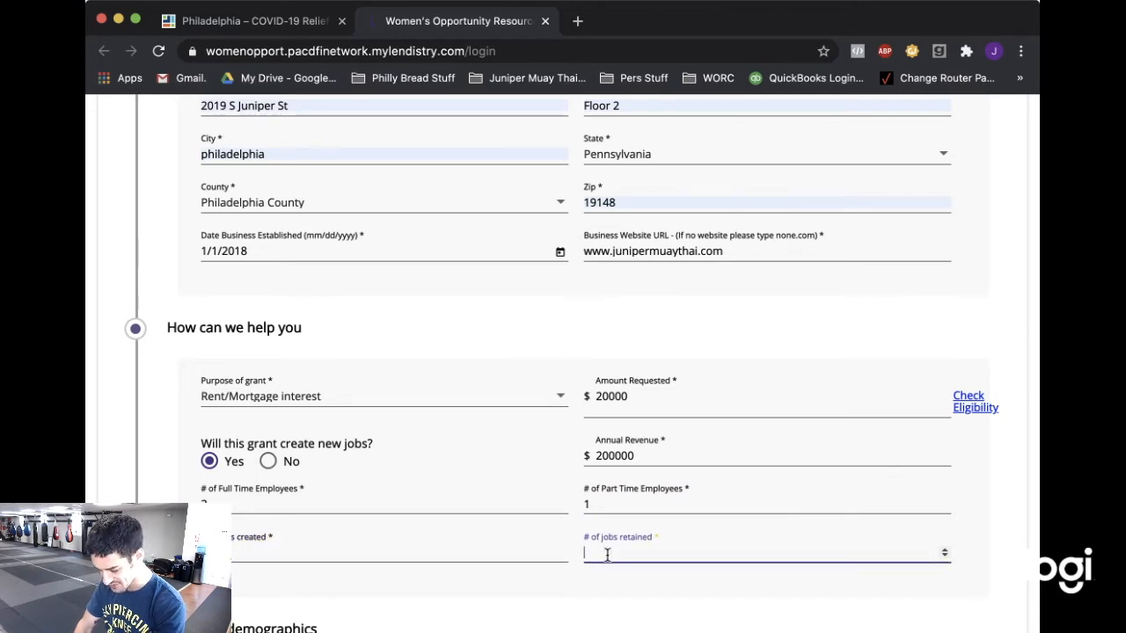
{"action": "type", "text": "3"}
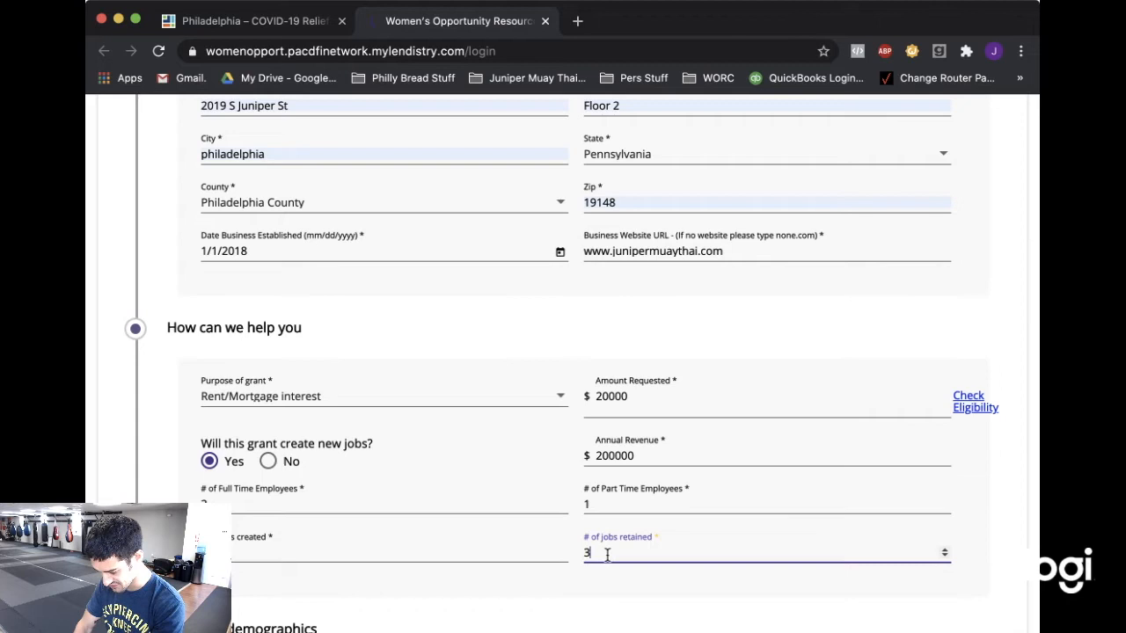
{"action": "left_click", "coordinate": [554, 600]}
{"action": "scroll", "coordinate": [615, 489], "scroll_direction": "down", "scroll_amount": 2}
{"action": "scroll", "coordinate": [614, 488], "scroll_direction": "down", "scroll_amount": 5}
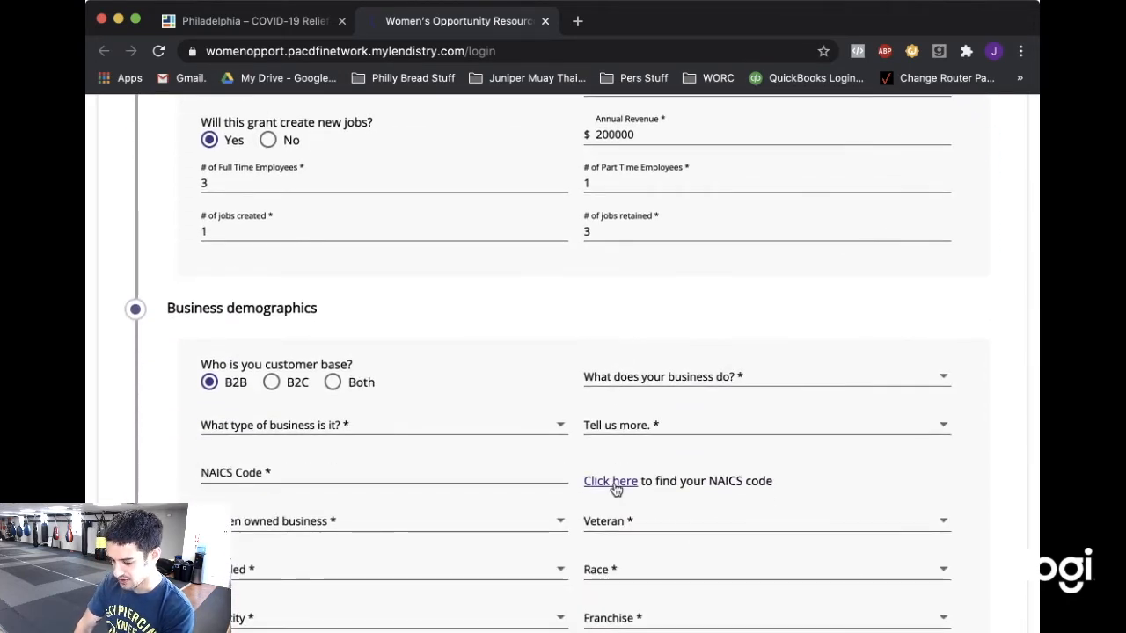
Mark the customer base as B2C and the business as a Service Business.
{"action": "scroll", "coordinate": [615, 489], "scroll_direction": "down", "scroll_amount": 3}
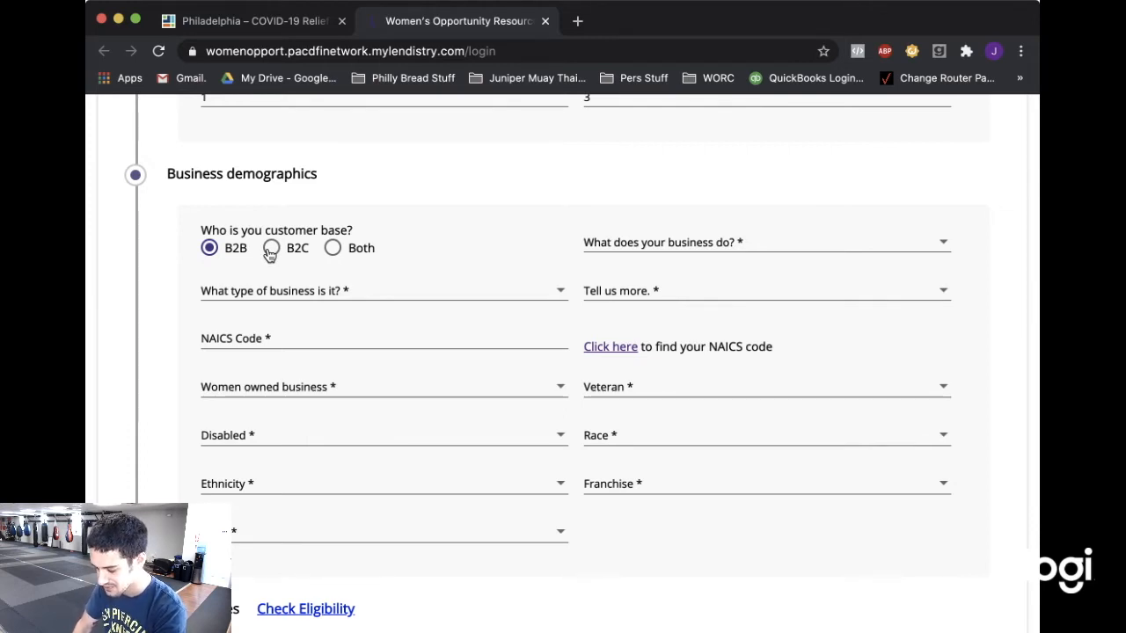
{"action": "left_click", "coordinate": [270, 251]}
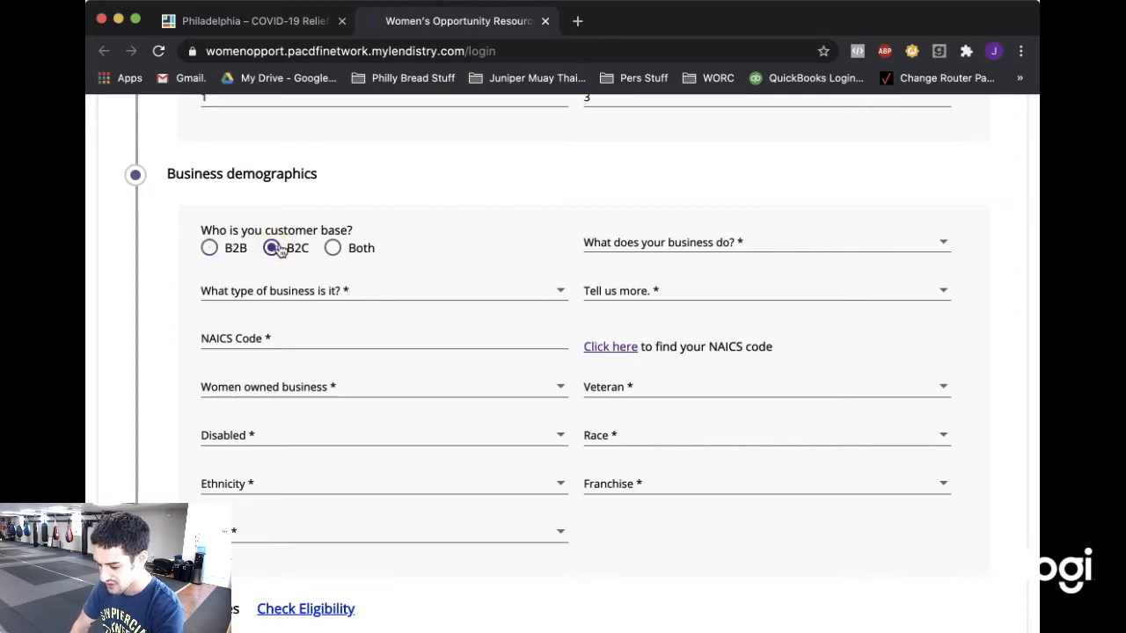
{"action": "left_click", "coordinate": [631, 244]}
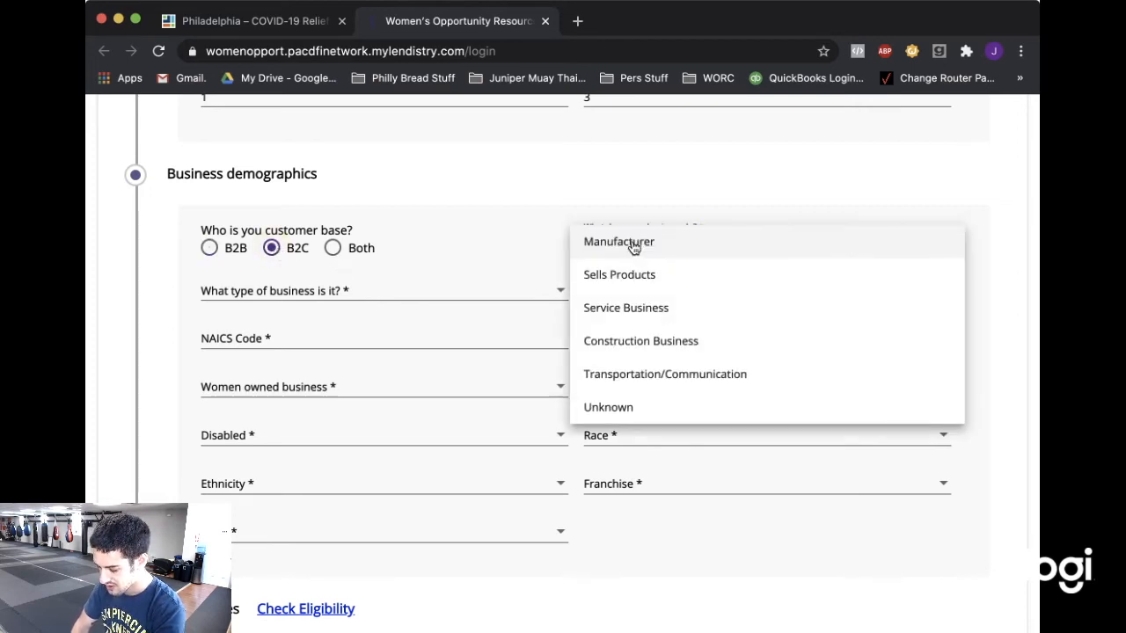
{"action": "left_click", "coordinate": [623, 314]}
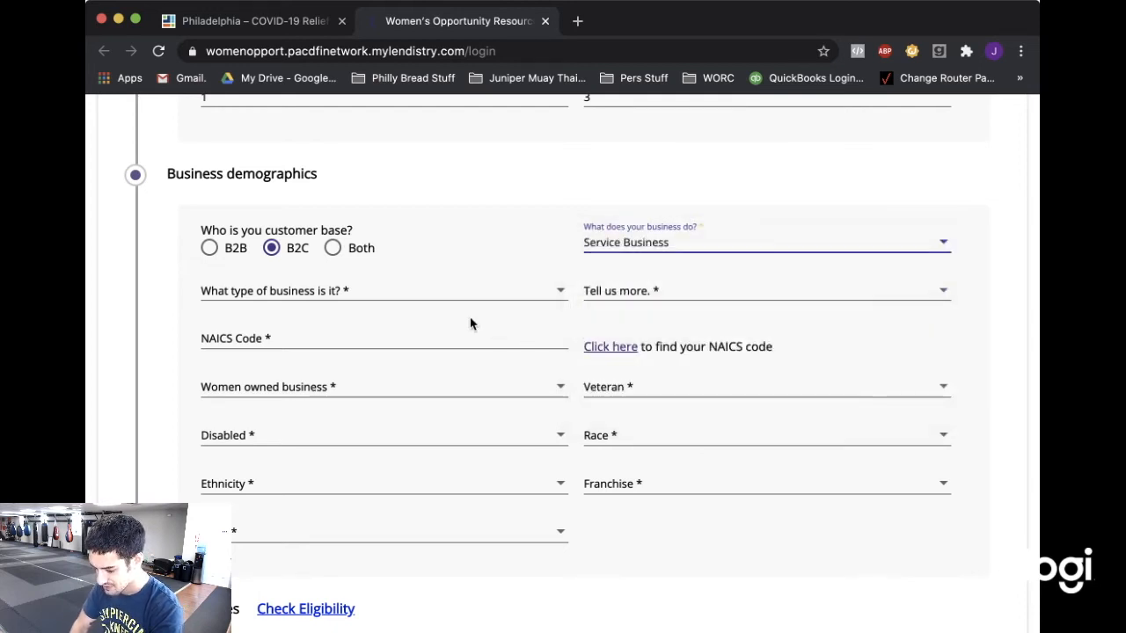
Set business type Amusement and Recreation, detail Commercial sports, and open the NAICS lookup.
{"action": "left_click", "coordinate": [445, 290]}
{"action": "scroll", "coordinate": [424, 321], "scroll_direction": "down", "scroll_amount": 2}
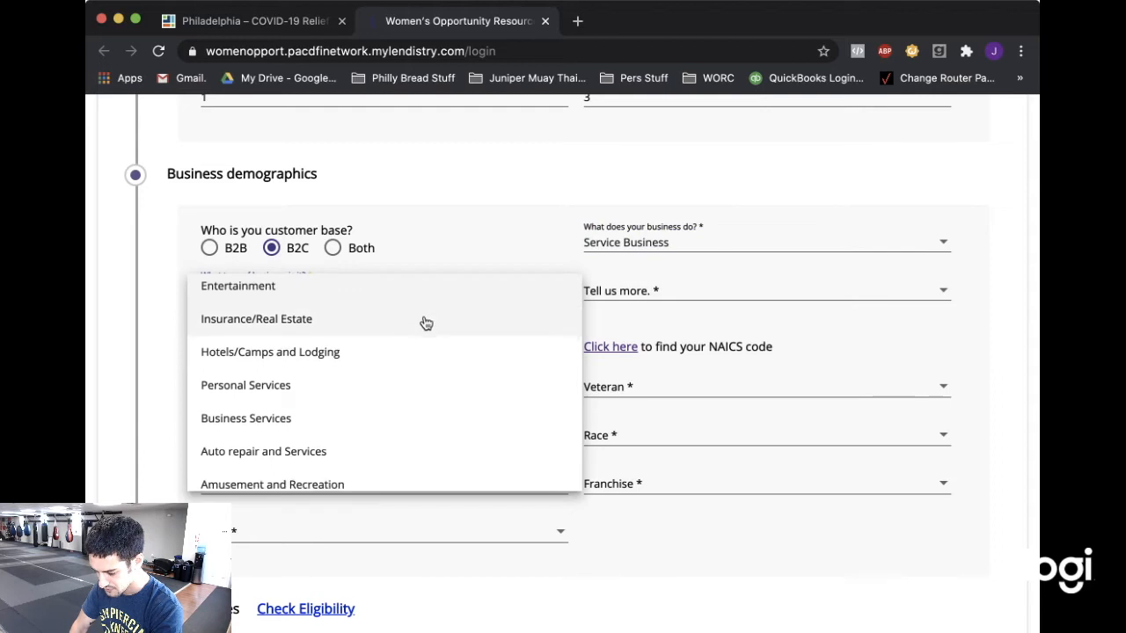
{"action": "scroll", "coordinate": [424, 324], "scroll_direction": "down", "scroll_amount": 1}
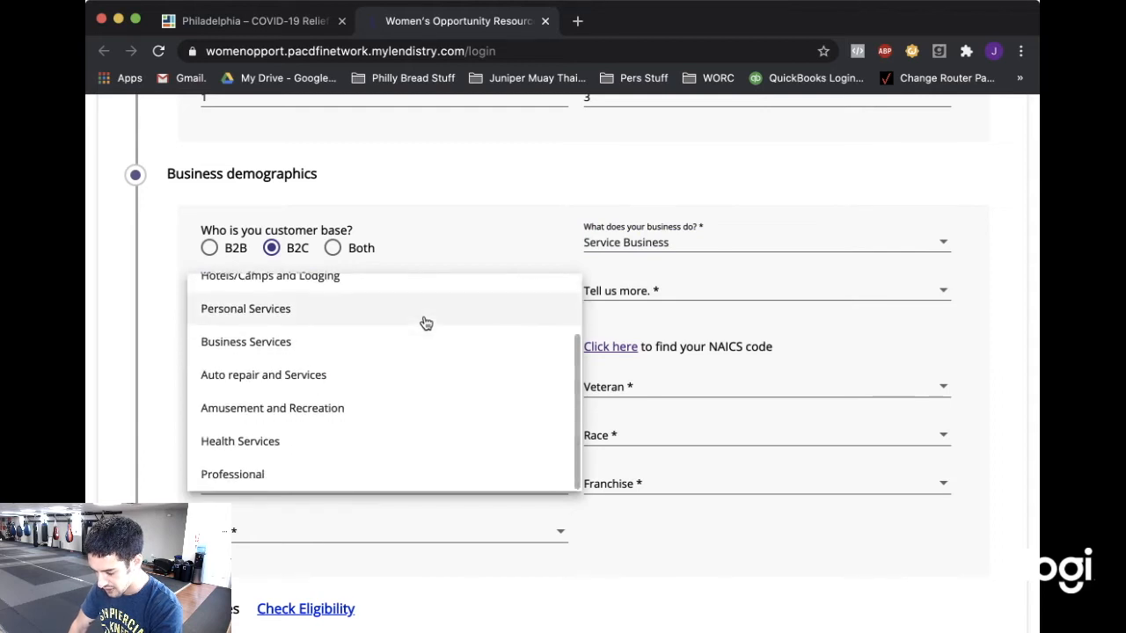
{"action": "left_click", "coordinate": [368, 410]}
{"action": "left_click", "coordinate": [675, 290]}
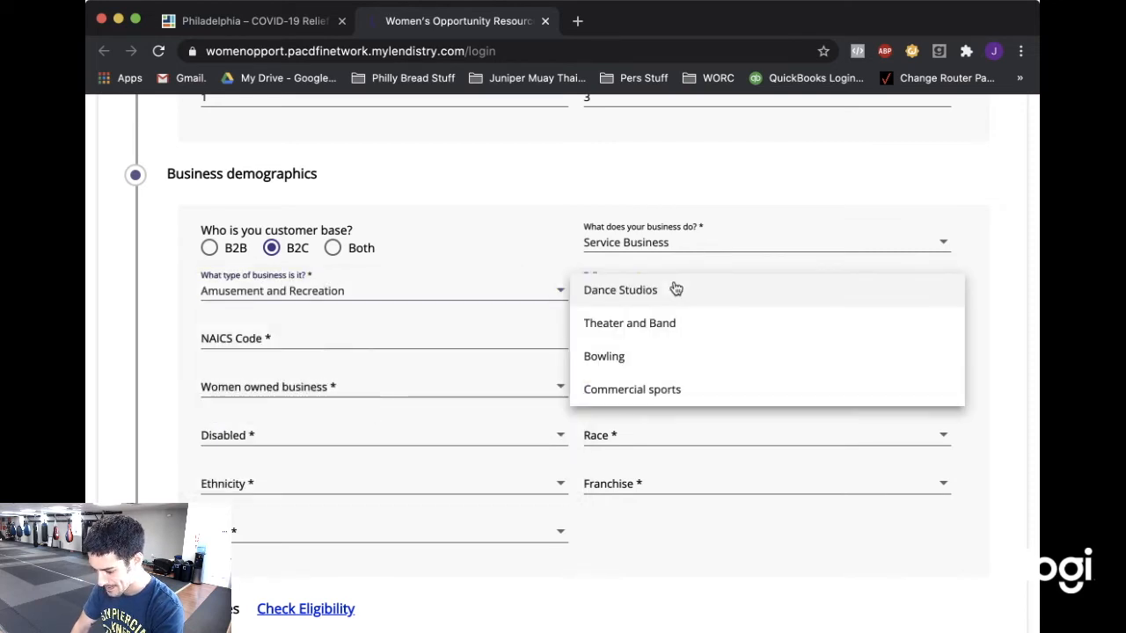
{"action": "left_click", "coordinate": [644, 392]}
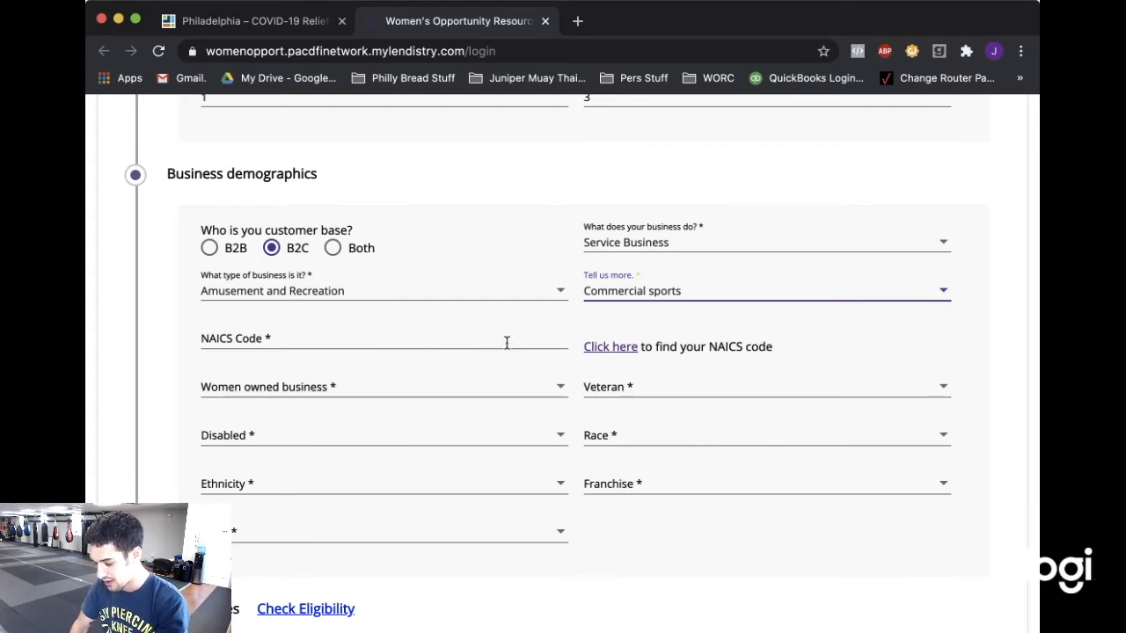
{"action": "left_click", "coordinate": [615, 347]}
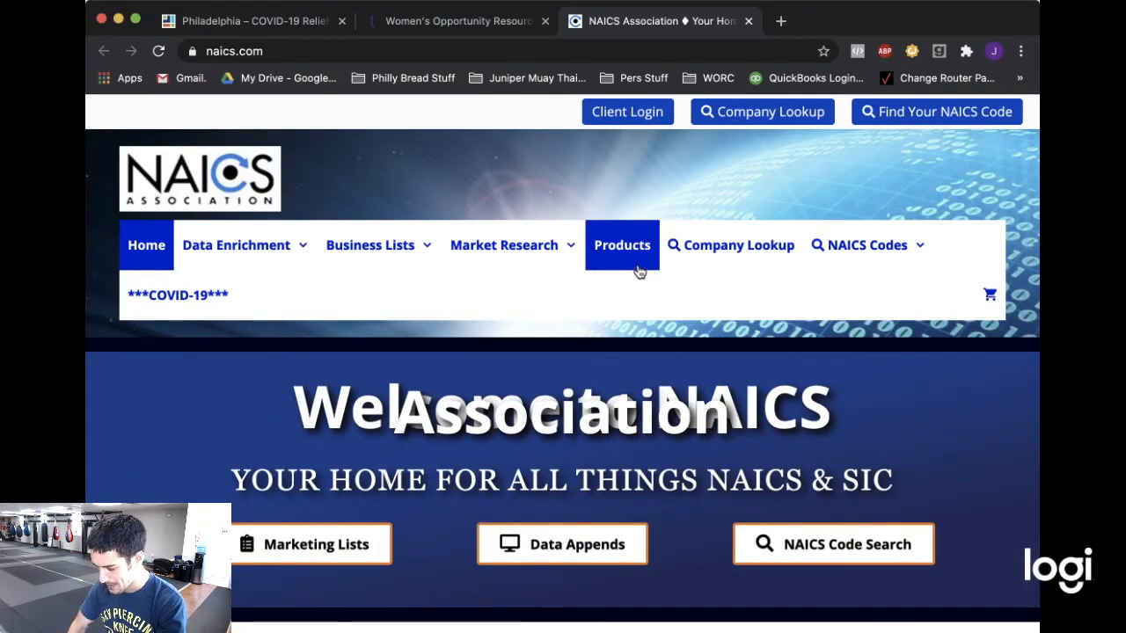
Search NAICS codes for 'gym', finding 713940 Fitness and Recreational Sports Centers.
{"action": "left_click", "coordinate": [918, 114]}
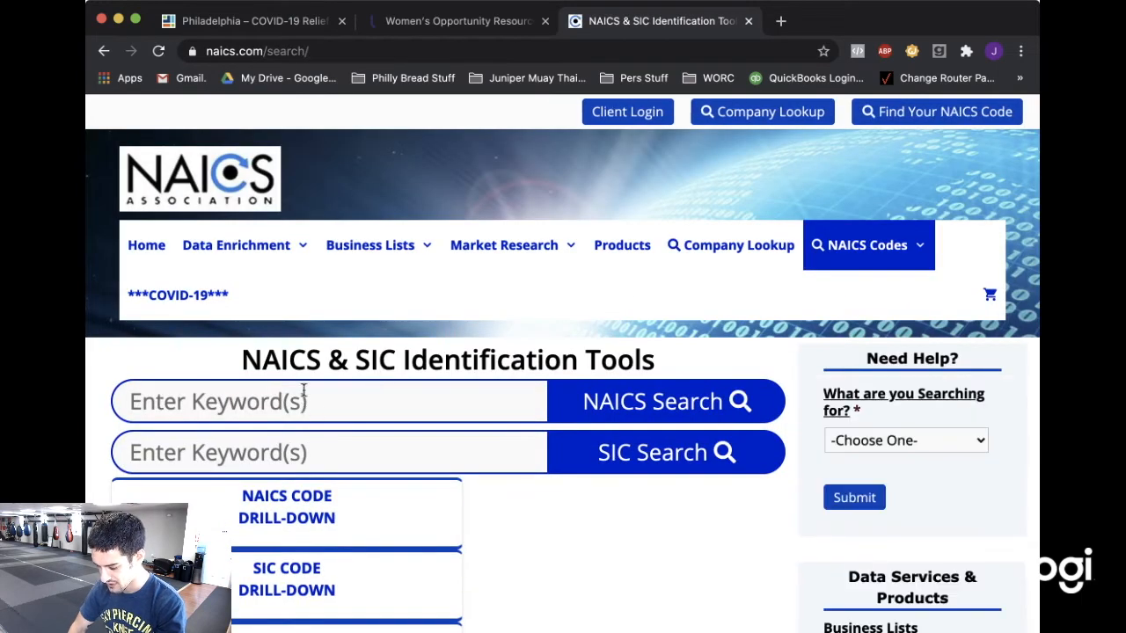
{"action": "left_click", "coordinate": [297, 401]}
{"action": "type", "text": "gym"}
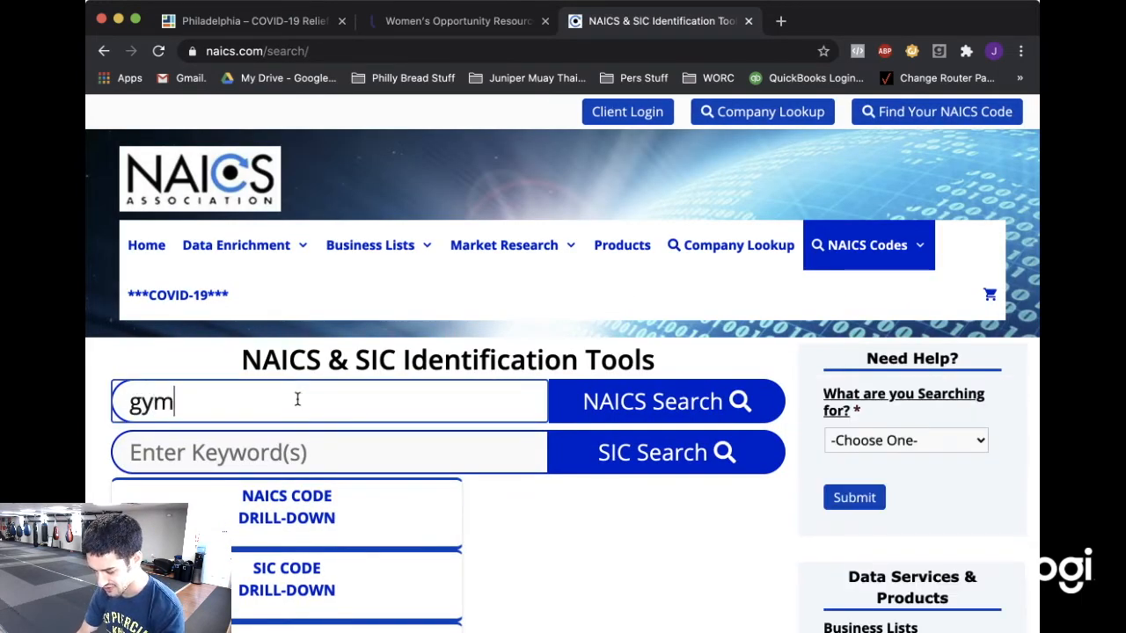
{"action": "left_click", "coordinate": [743, 403]}
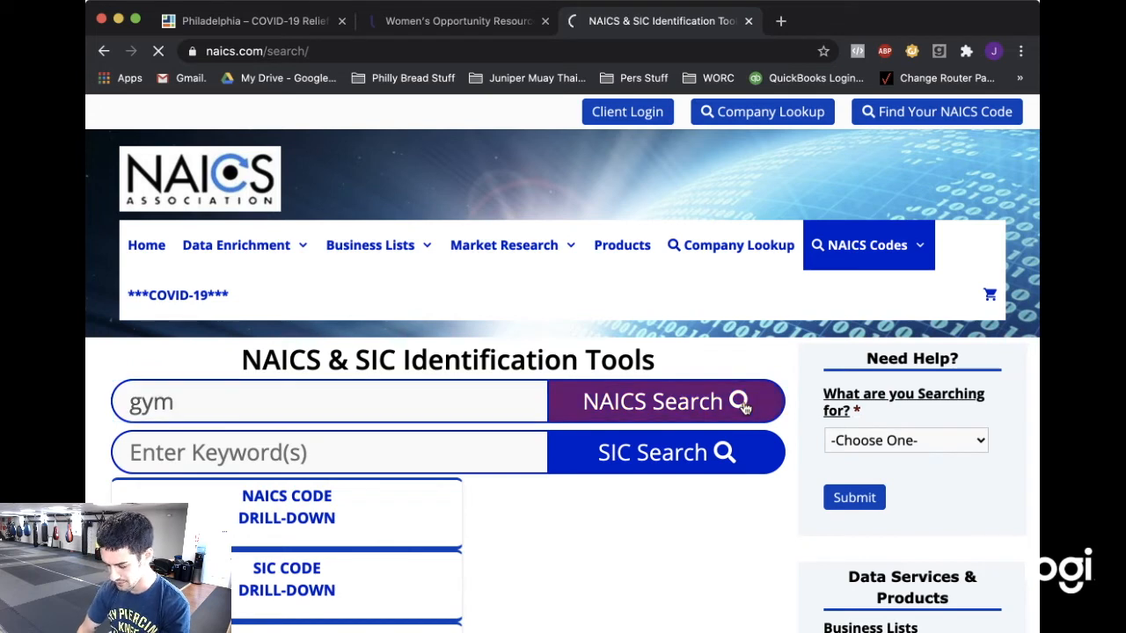
{"action": "scroll", "coordinate": [519, 312], "scroll_direction": "down", "scroll_amount": 3}
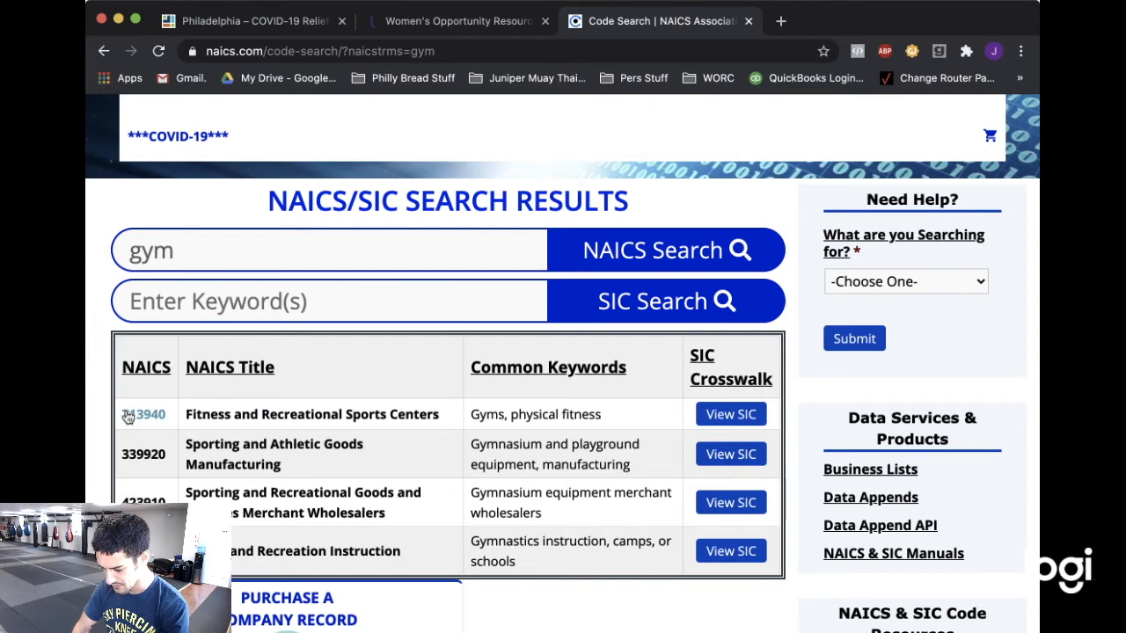
{"action": "left_click", "coordinate": [274, 21]}
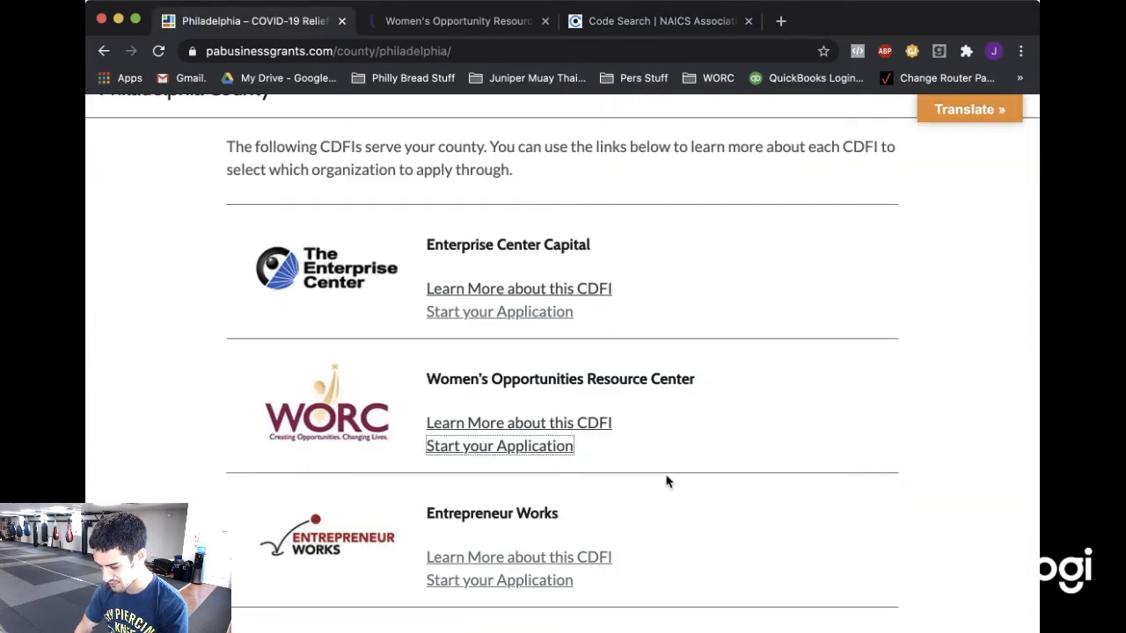
Enter NAICS code 713940 and answer NO to women-owned, veteran and disabled.
{"action": "left_click", "coordinate": [479, 20]}
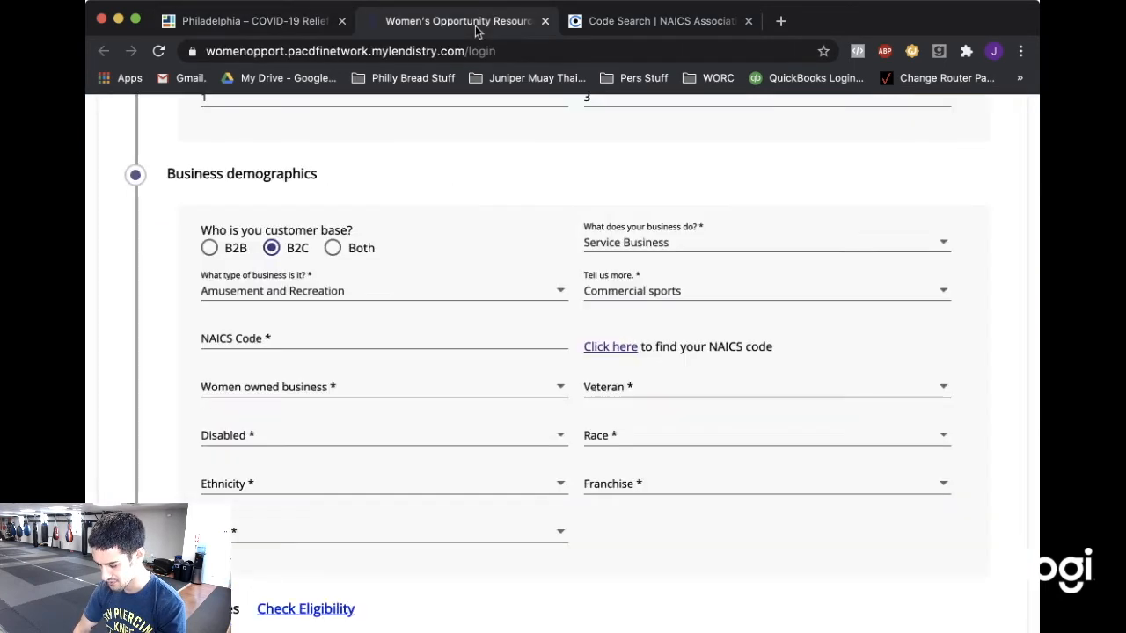
{"action": "left_click", "coordinate": [295, 342]}
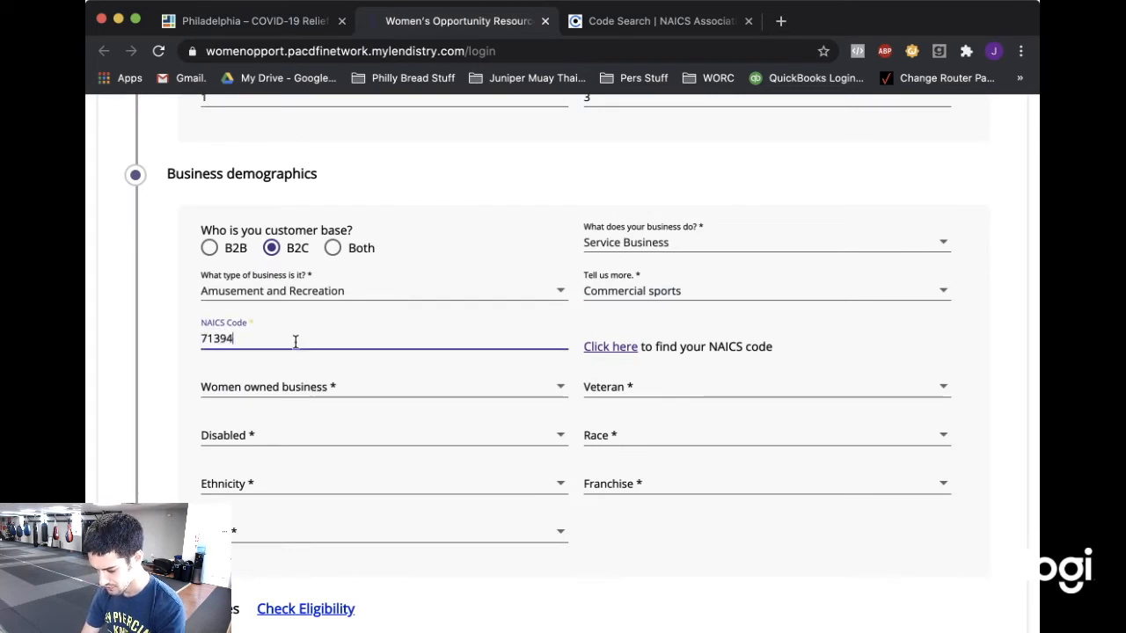
{"action": "left_click", "coordinate": [326, 389]}
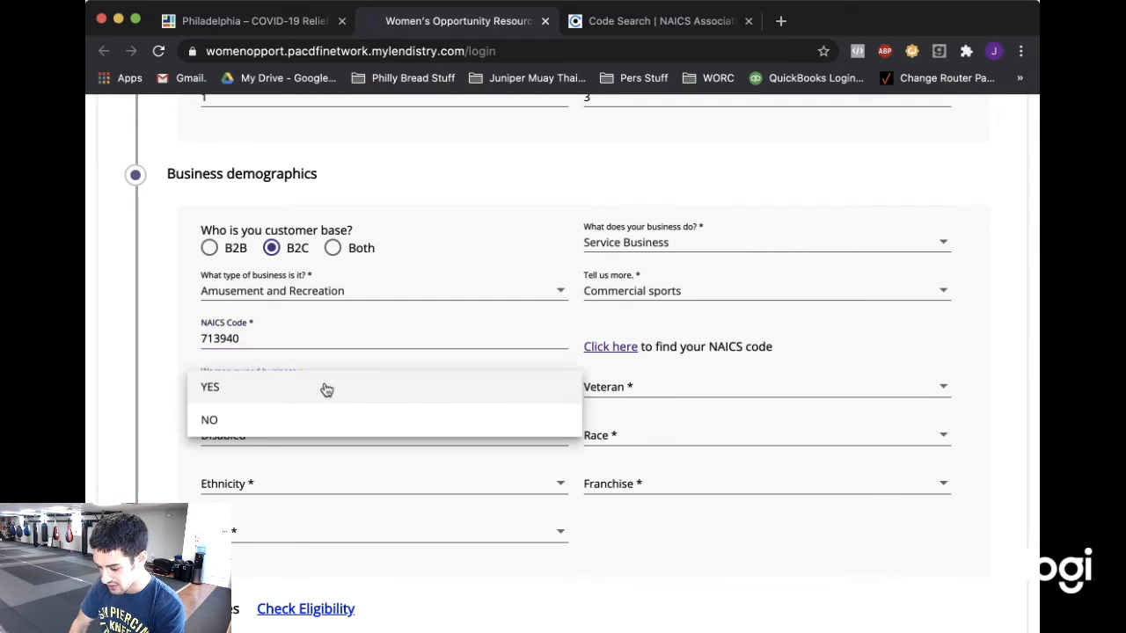
{"action": "left_click", "coordinate": [302, 427]}
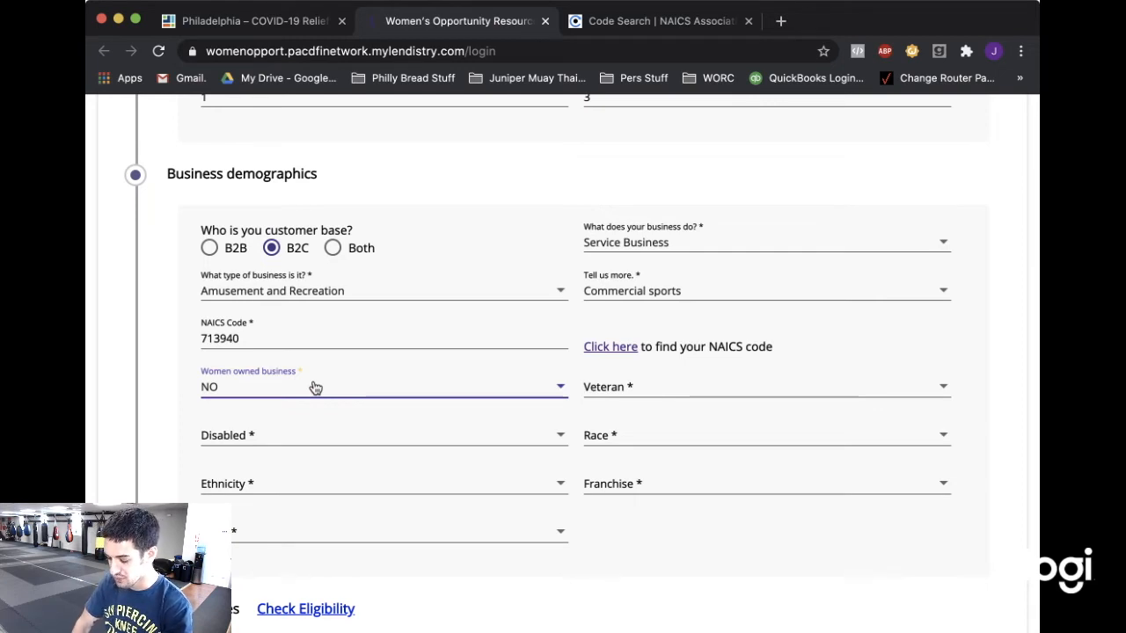
{"action": "left_click", "coordinate": [684, 393]}
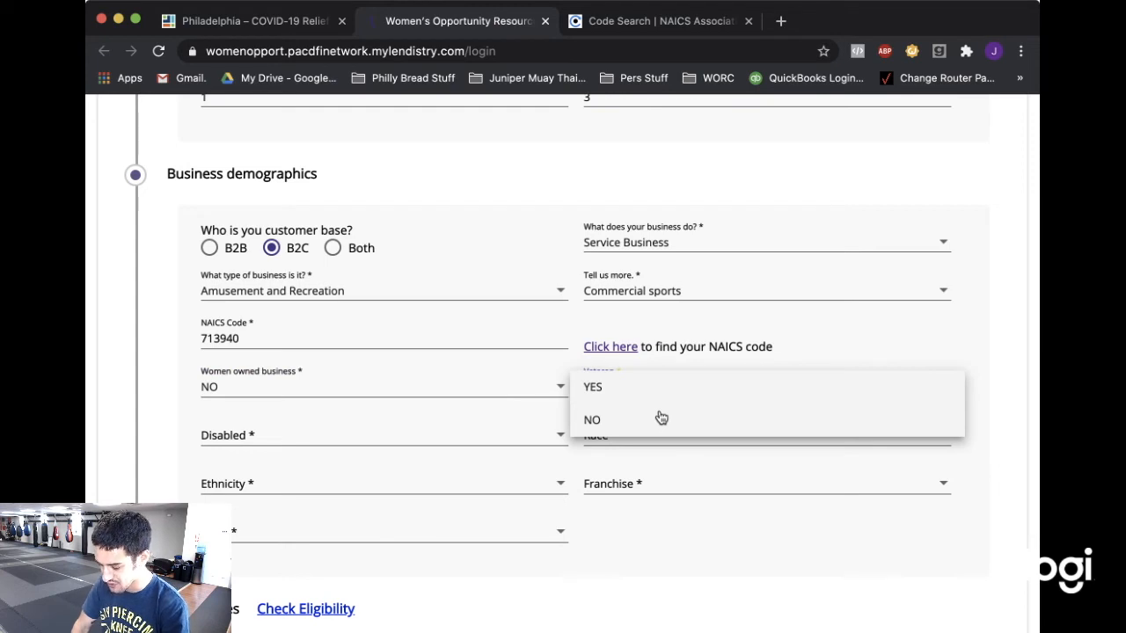
{"action": "left_click", "coordinate": [661, 419]}
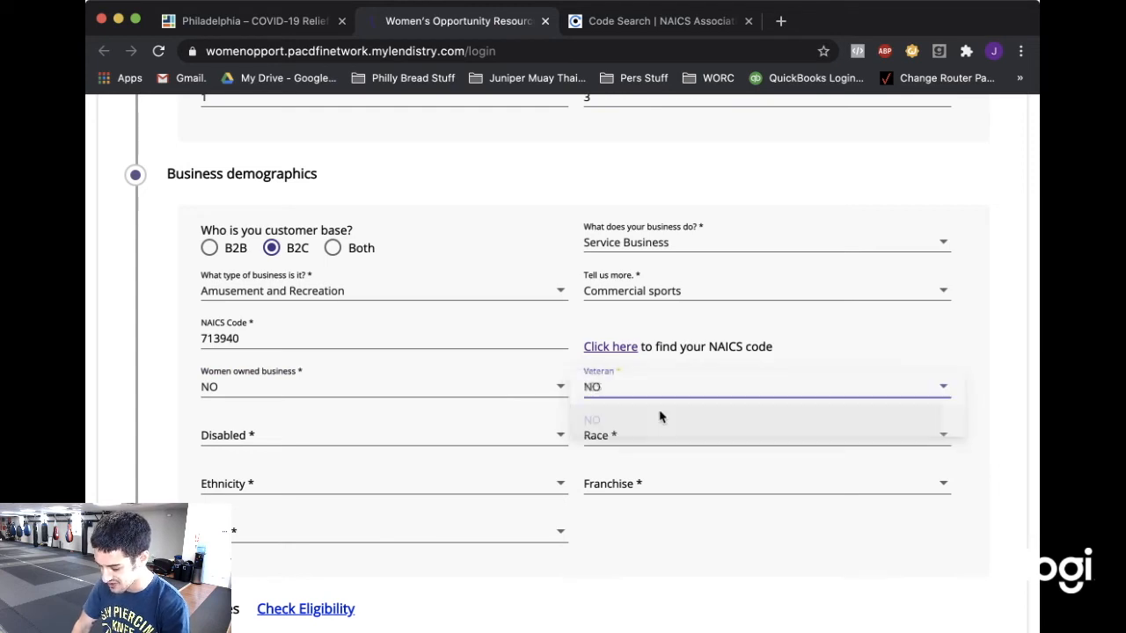
{"action": "left_click", "coordinate": [389, 444]}
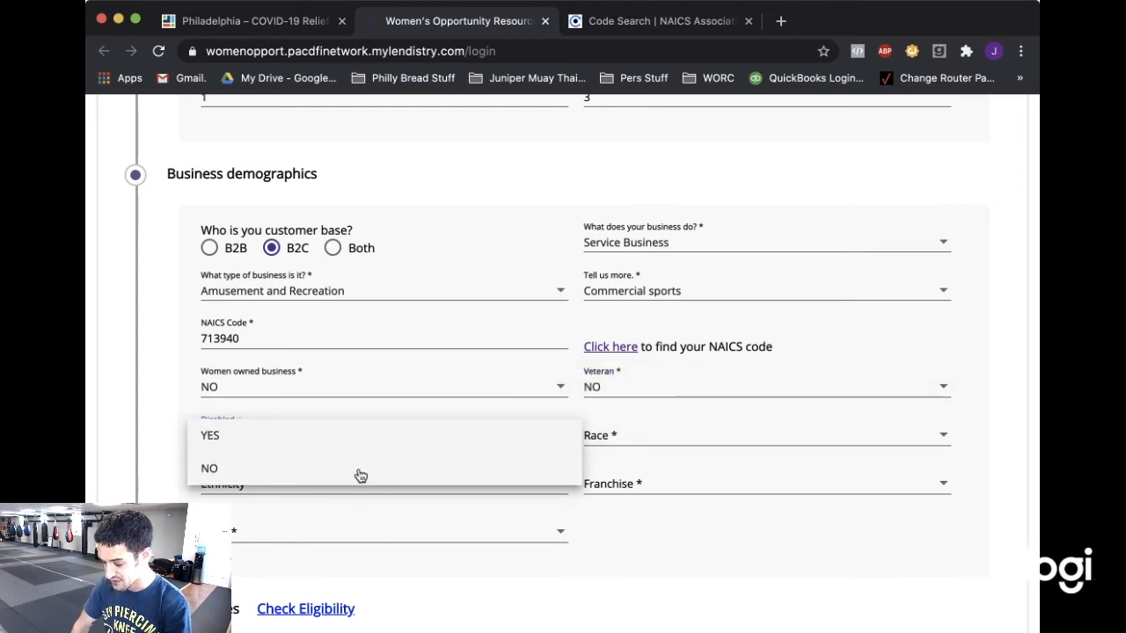
{"action": "left_click", "coordinate": [361, 475]}
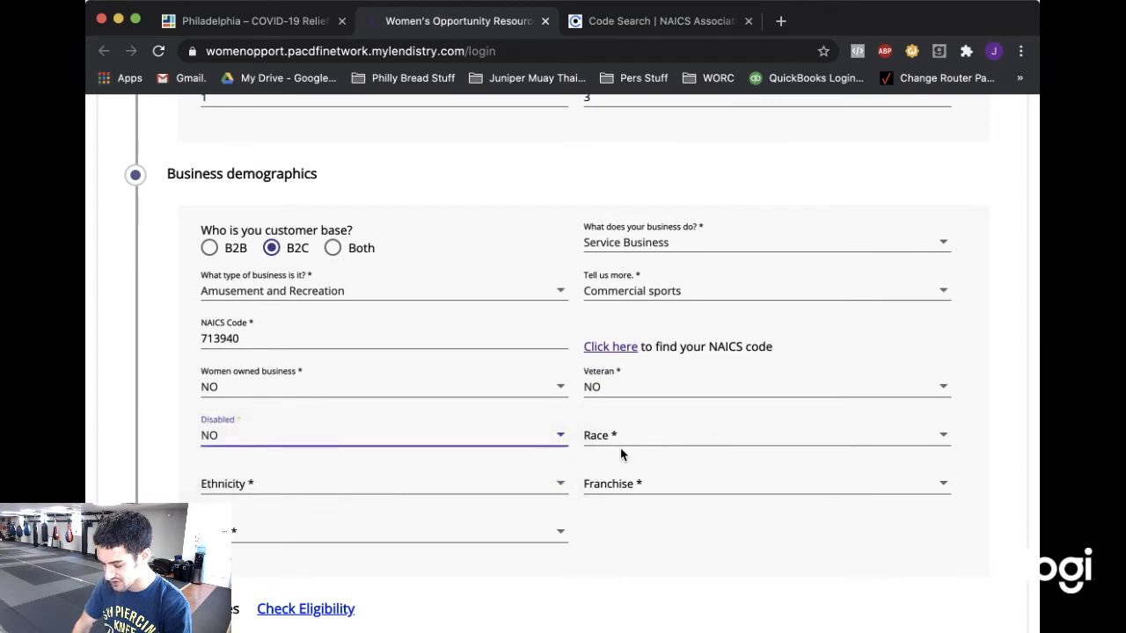
Set race to White, ethnicity to Hispanic or Latino, and answer NO to franchise and rural.
{"action": "left_click", "coordinate": [673, 443]}
{"action": "scroll", "coordinate": [683, 280], "scroll_direction": "down", "scroll_amount": 2}
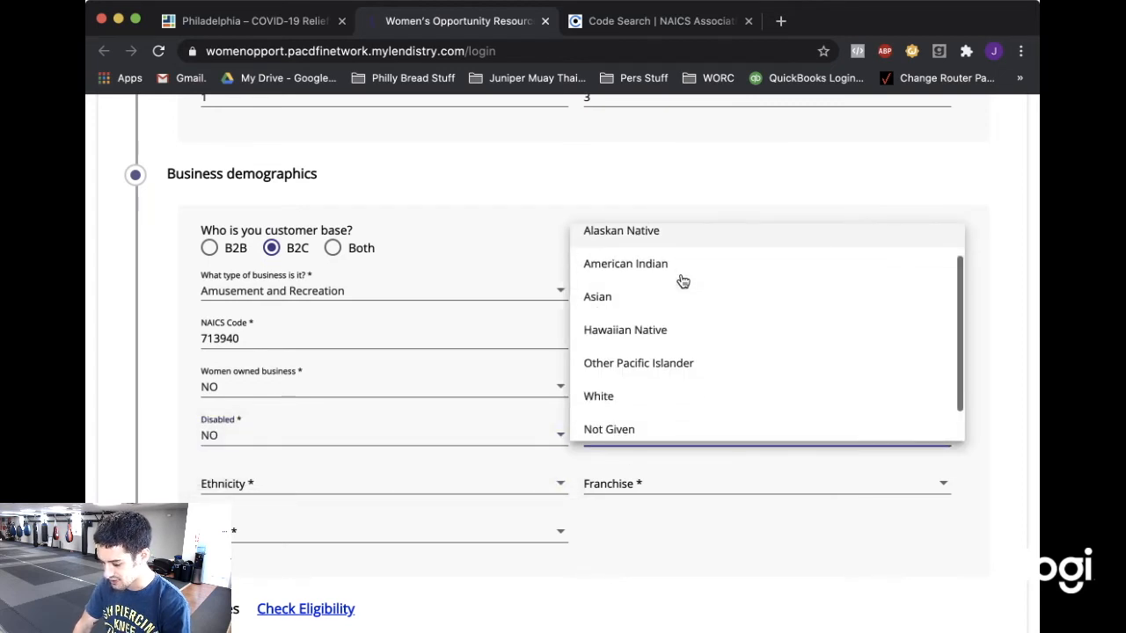
{"action": "scroll", "coordinate": [682, 281], "scroll_direction": "up", "scroll_amount": 2}
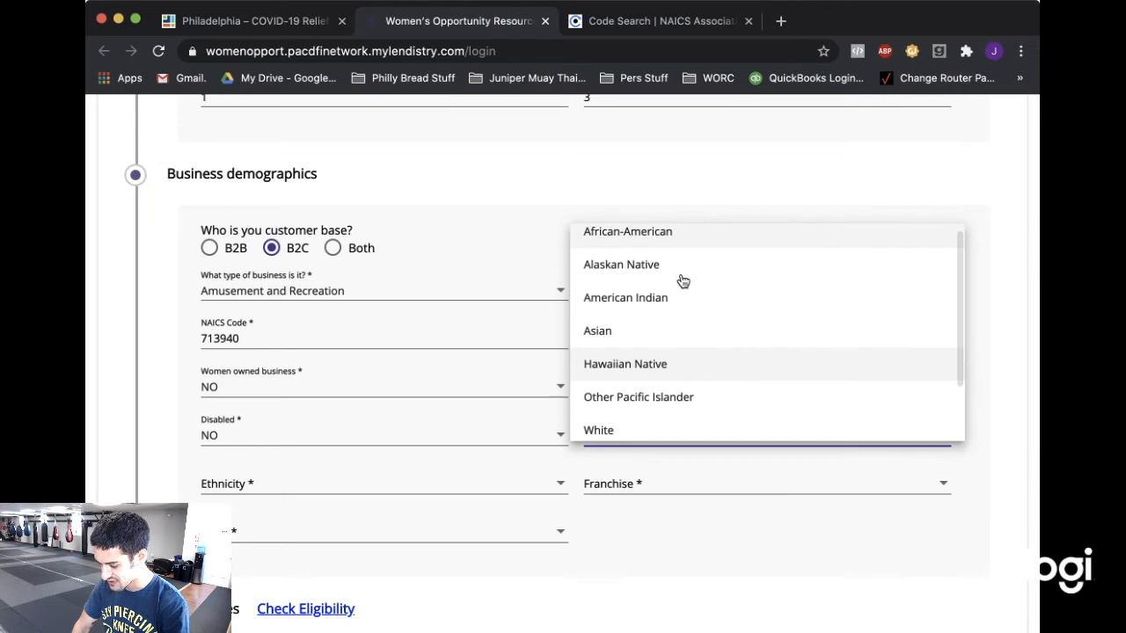
{"action": "left_click", "coordinate": [606, 426]}
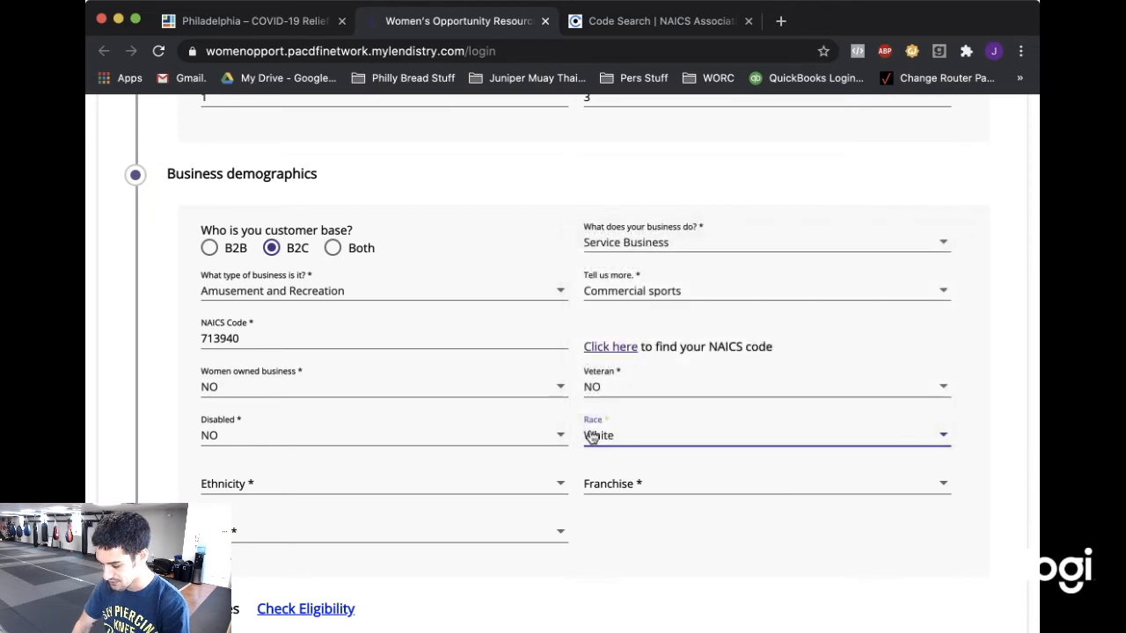
{"action": "left_click", "coordinate": [438, 483]}
{"action": "left_click", "coordinate": [404, 497]}
{"action": "left_click", "coordinate": [624, 495]}
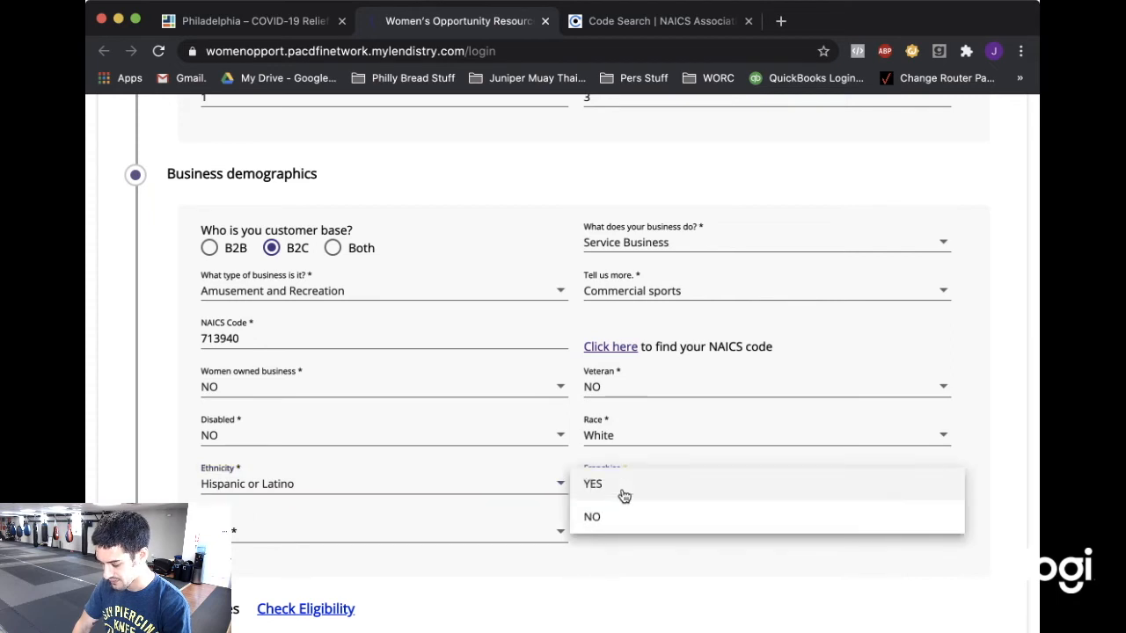
{"action": "left_click", "coordinate": [623, 580]}
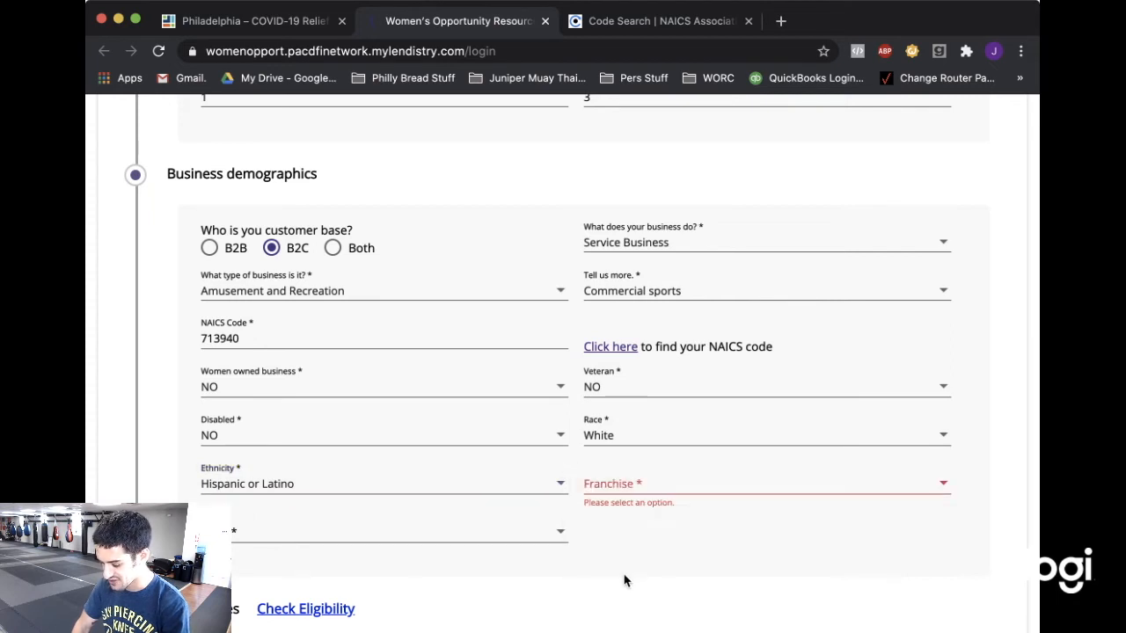
{"action": "left_click", "coordinate": [654, 495]}
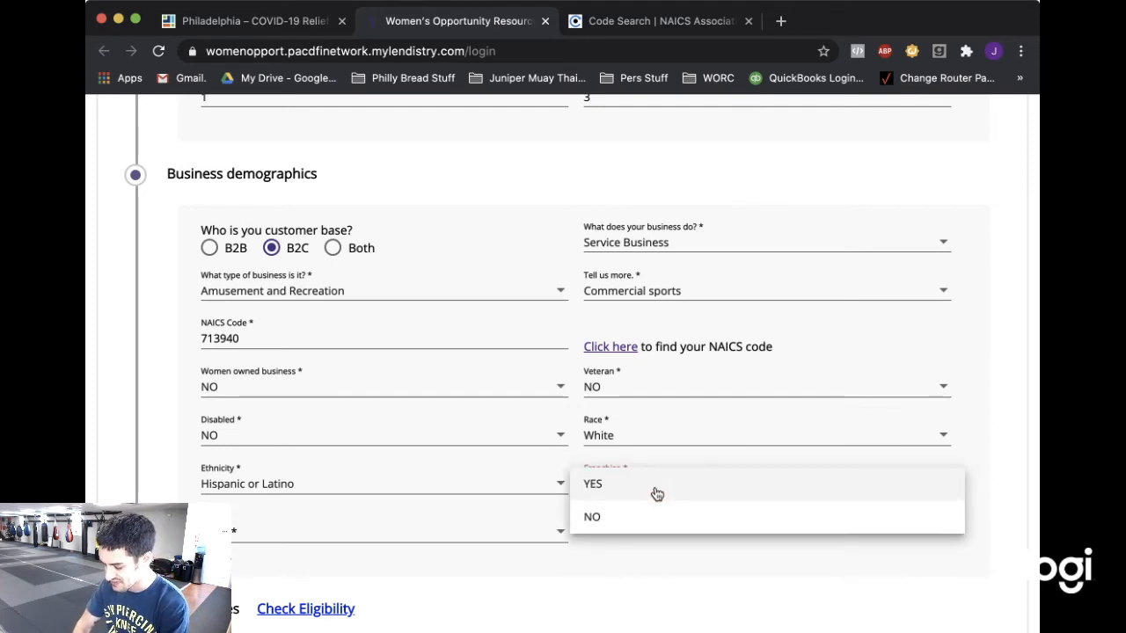
{"action": "left_click", "coordinate": [644, 518]}
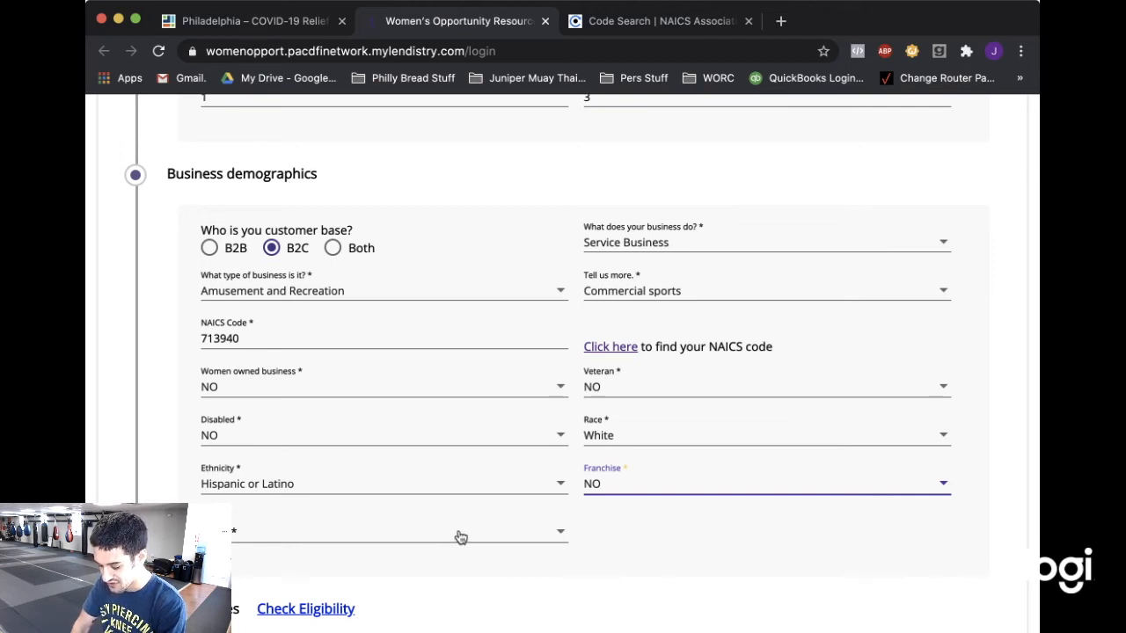
{"action": "left_click", "coordinate": [461, 537]}
{"action": "left_click", "coordinate": [411, 567]}
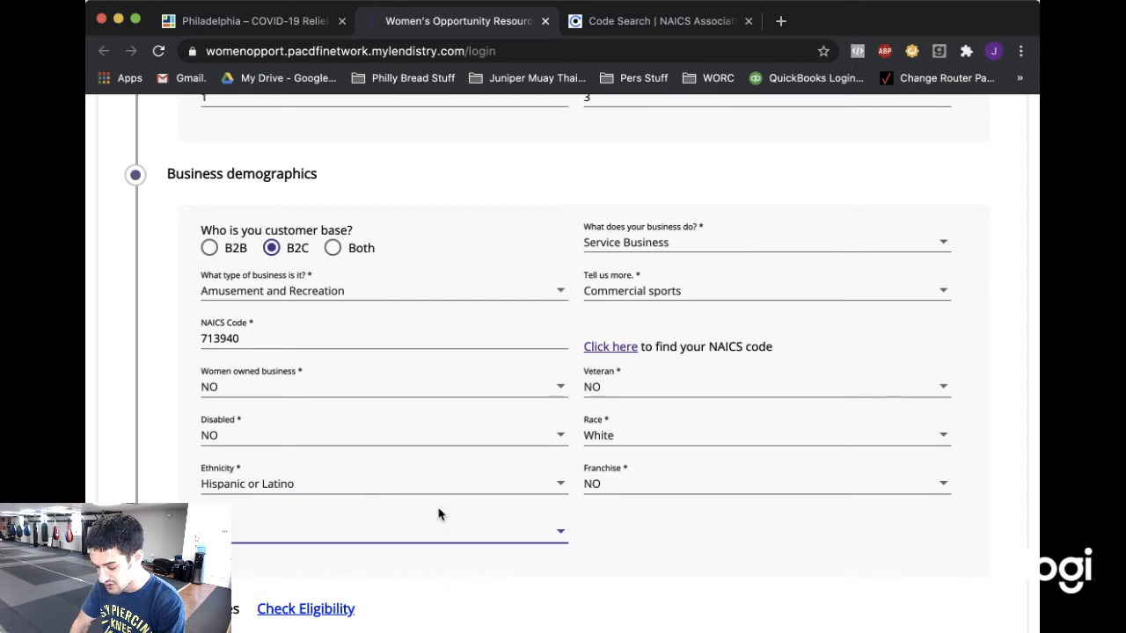
Answer the household taxable income question with the suggested value 70,000.
{"action": "scroll", "coordinate": [439, 514], "scroll_direction": "down", "scroll_amount": 2}
{"action": "scroll", "coordinate": [439, 515], "scroll_direction": "down", "scroll_amount": 3}
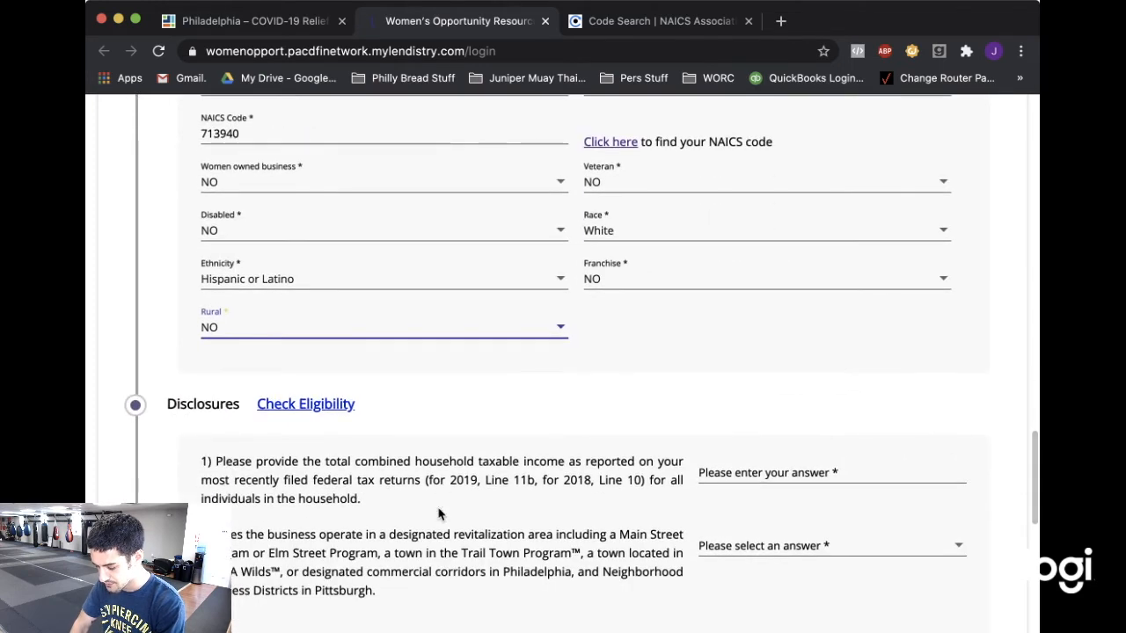
{"action": "scroll", "coordinate": [439, 514], "scroll_direction": "down", "scroll_amount": 1}
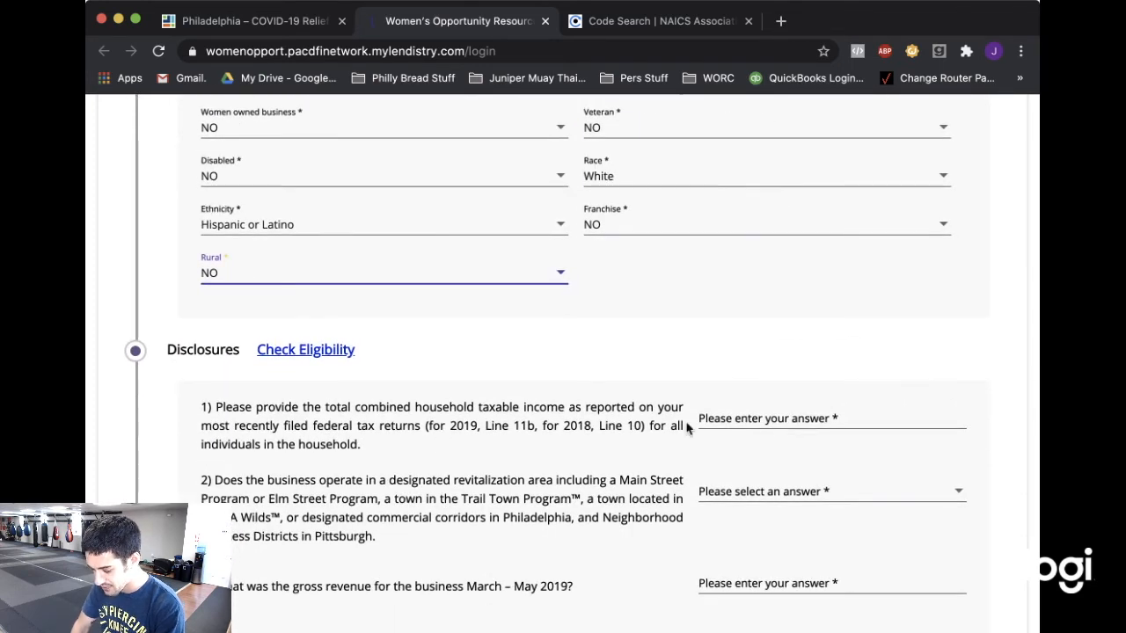
{"action": "left_click", "coordinate": [727, 414]}
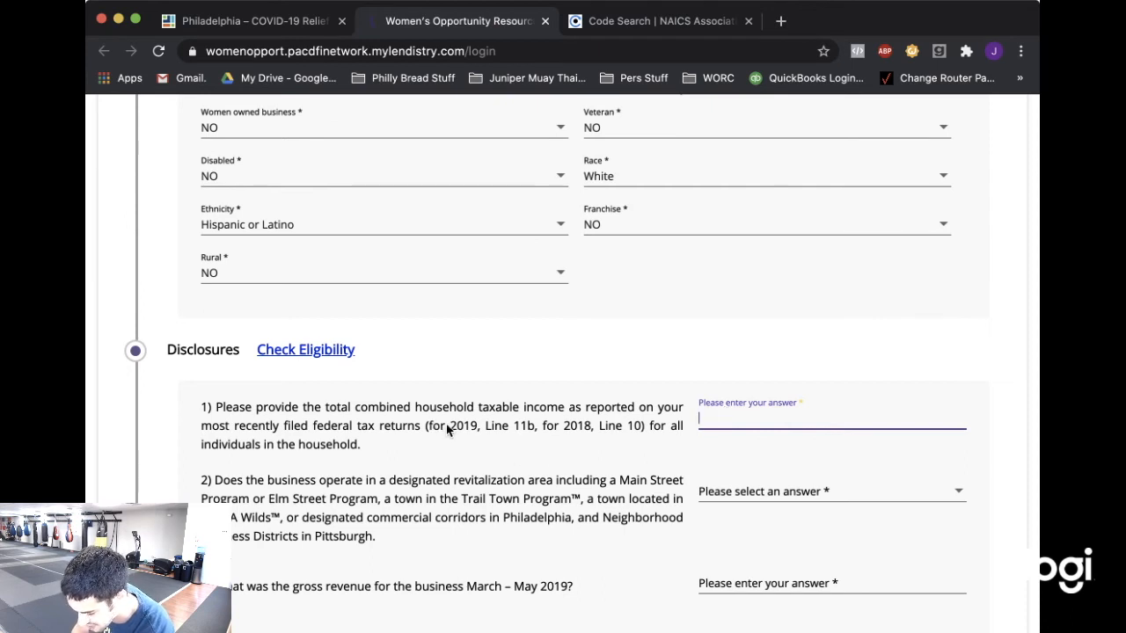
{"action": "left_click", "coordinate": [747, 419]}
{"action": "left_click", "coordinate": [734, 455]}
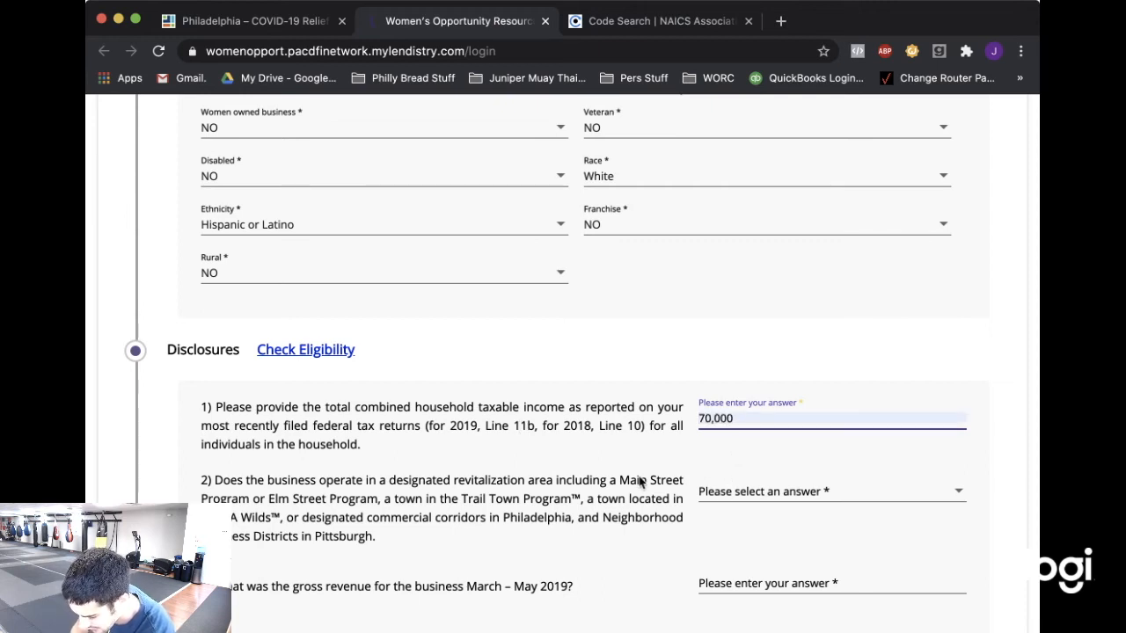
{"action": "scroll", "coordinate": [640, 482], "scroll_direction": "down", "scroll_amount": 2}
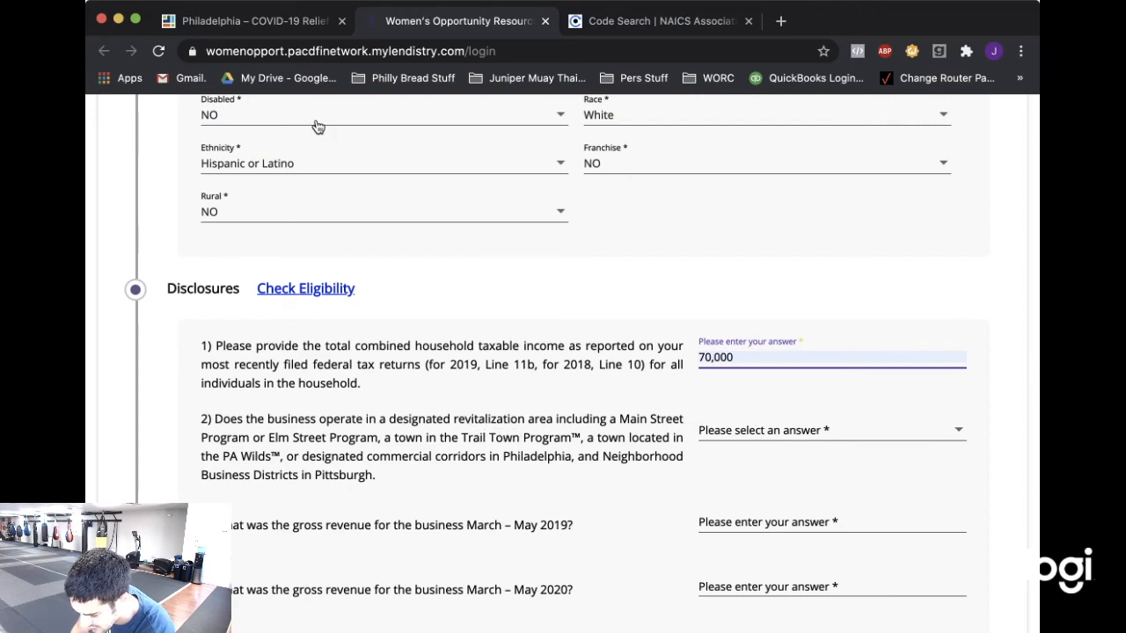
Go back to the PA Business Grants home page and open the Designated Communities document.
{"action": "left_click", "coordinate": [303, 31]}
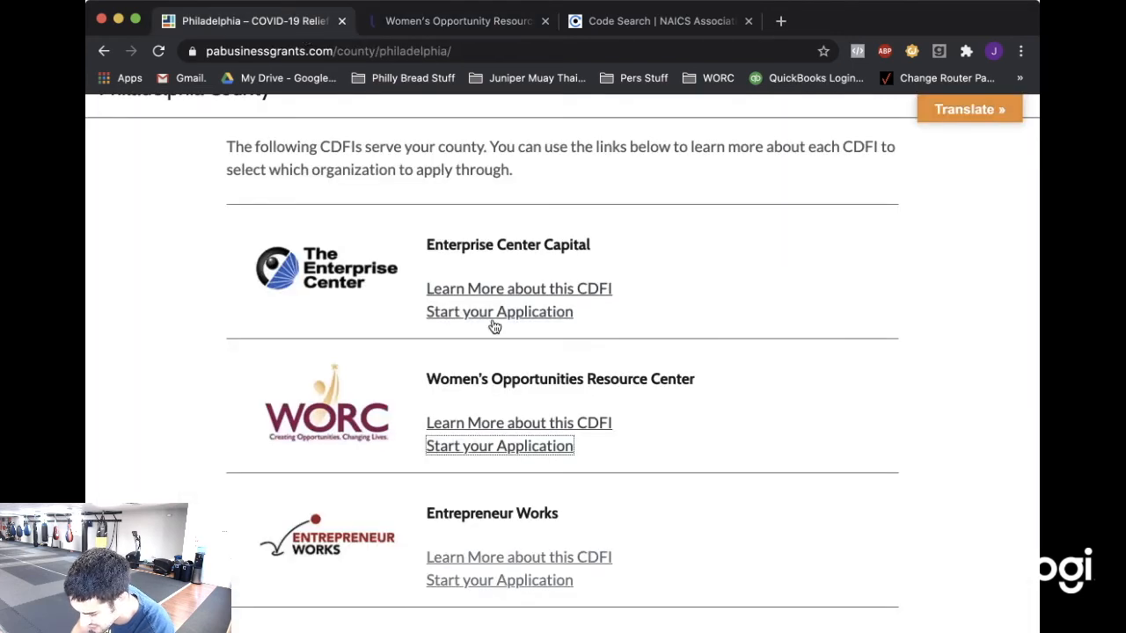
{"action": "scroll", "coordinate": [492, 326], "scroll_direction": "up", "scroll_amount": 8}
{"action": "left_click", "coordinate": [104, 51]}
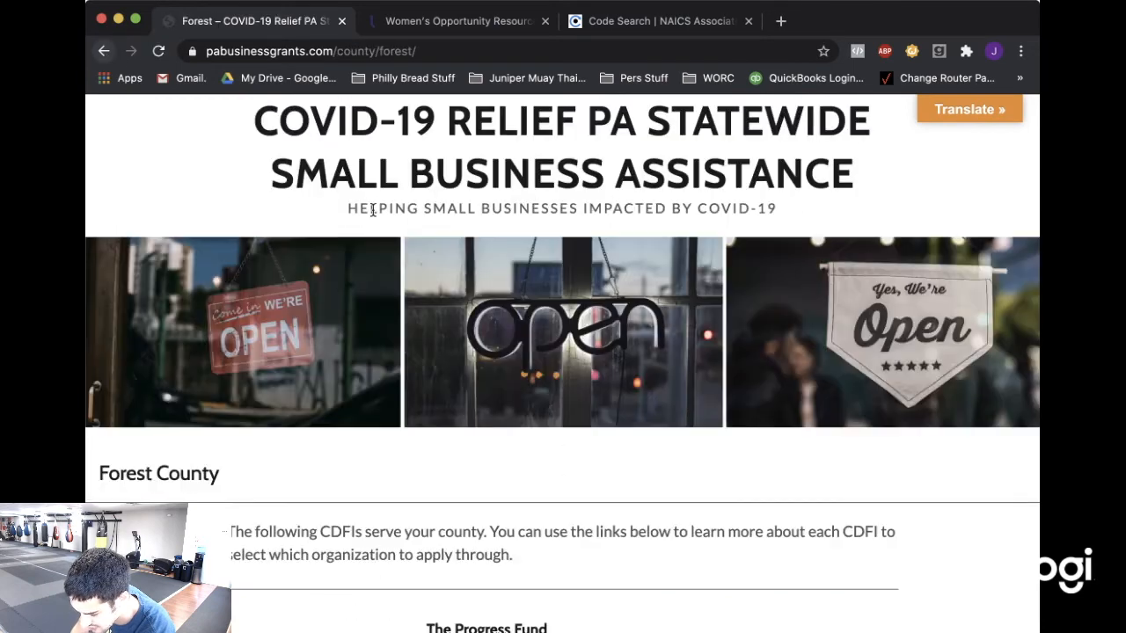
{"action": "left_click", "coordinate": [104, 51]}
{"action": "left_click", "coordinate": [103, 51]}
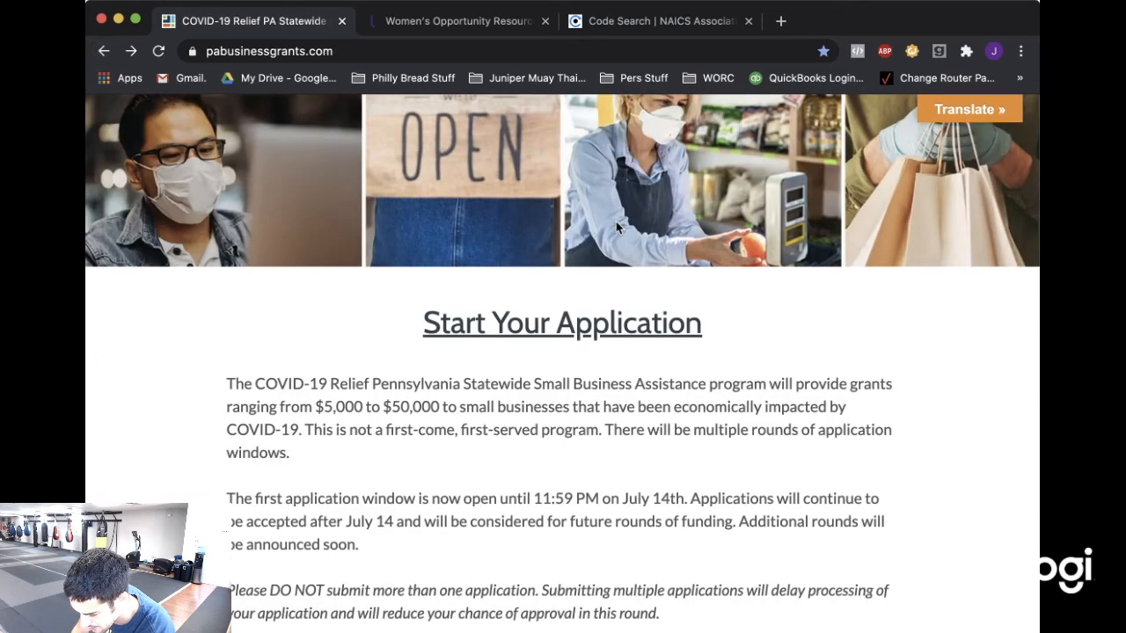
{"action": "scroll", "coordinate": [621, 225], "scroll_direction": "down", "scroll_amount": 3}
{"action": "scroll", "coordinate": [624, 221], "scroll_direction": "down", "scroll_amount": 2}
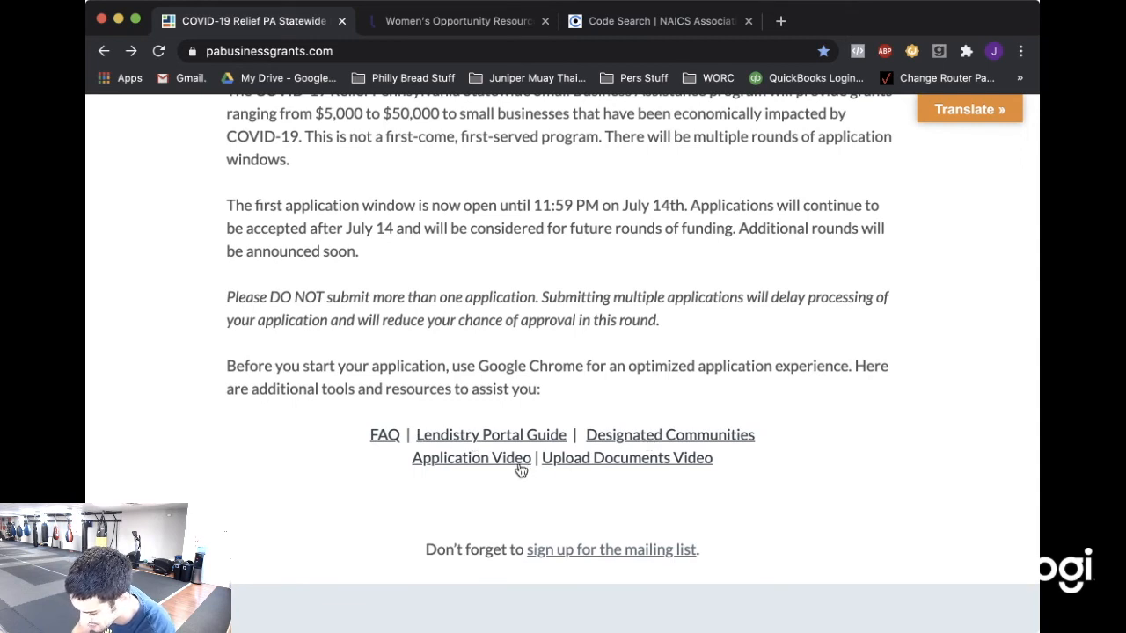
{"action": "left_click", "coordinate": [621, 437]}
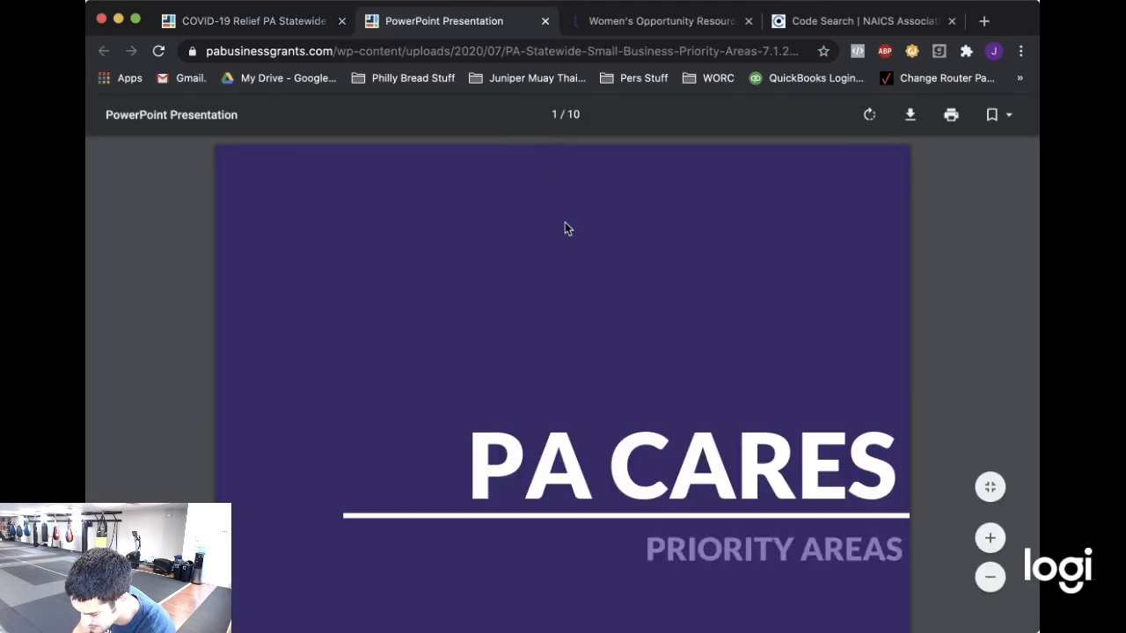
Zoom in on the programs table in the priority-areas PDF, then zoom back out.
{"action": "scroll", "coordinate": [570, 237], "scroll_direction": "down", "scroll_amount": 10}
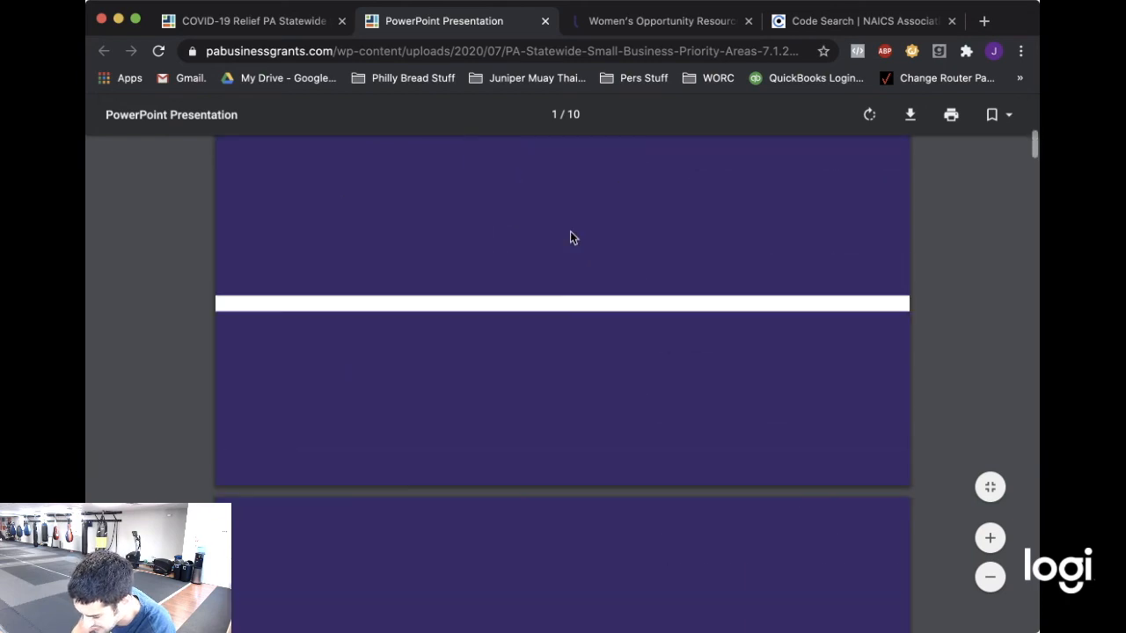
{"action": "scroll", "coordinate": [570, 237], "scroll_direction": "down", "scroll_amount": 8}
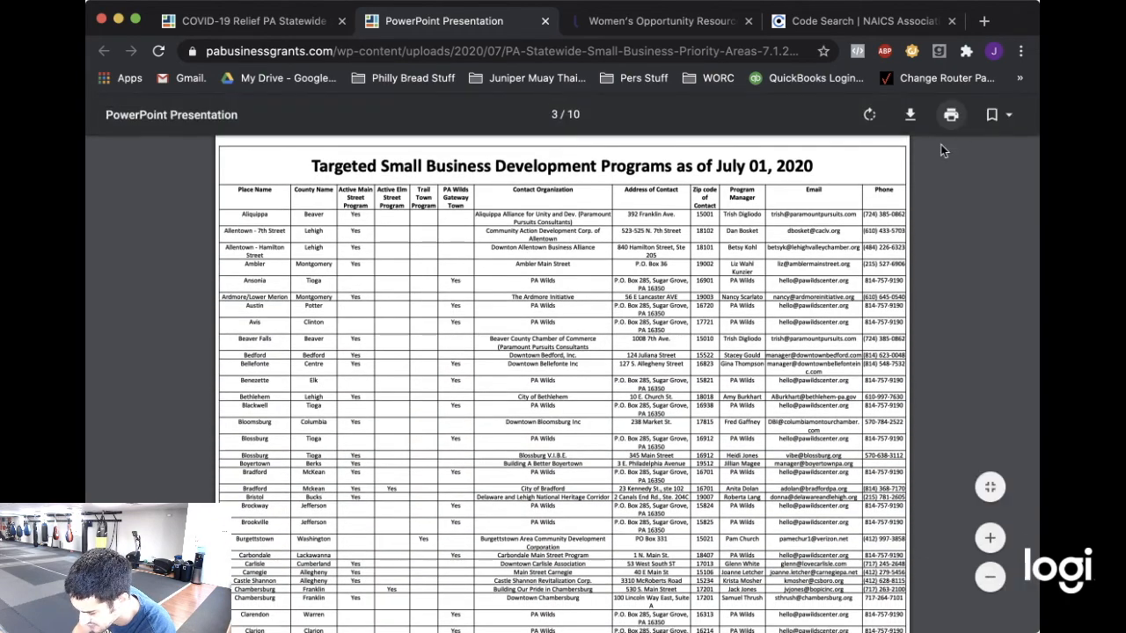
{"action": "left_click", "coordinate": [992, 538]}
{"action": "left_click", "coordinate": [992, 539]}
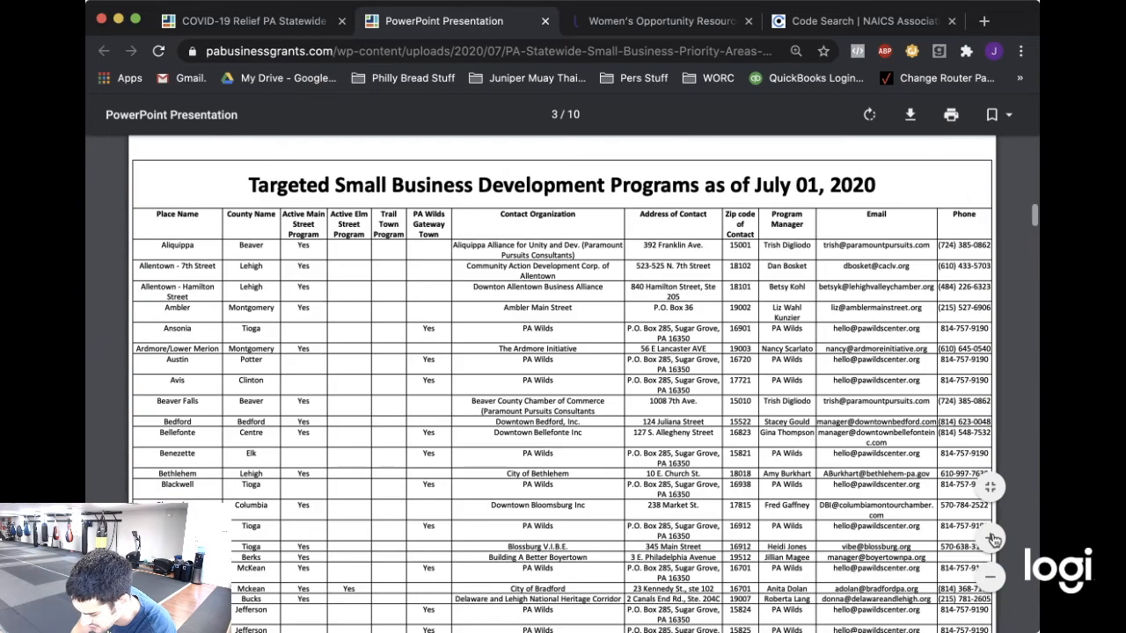
{"action": "left_click", "coordinate": [992, 538]}
{"action": "left_click", "coordinate": [990, 577]}
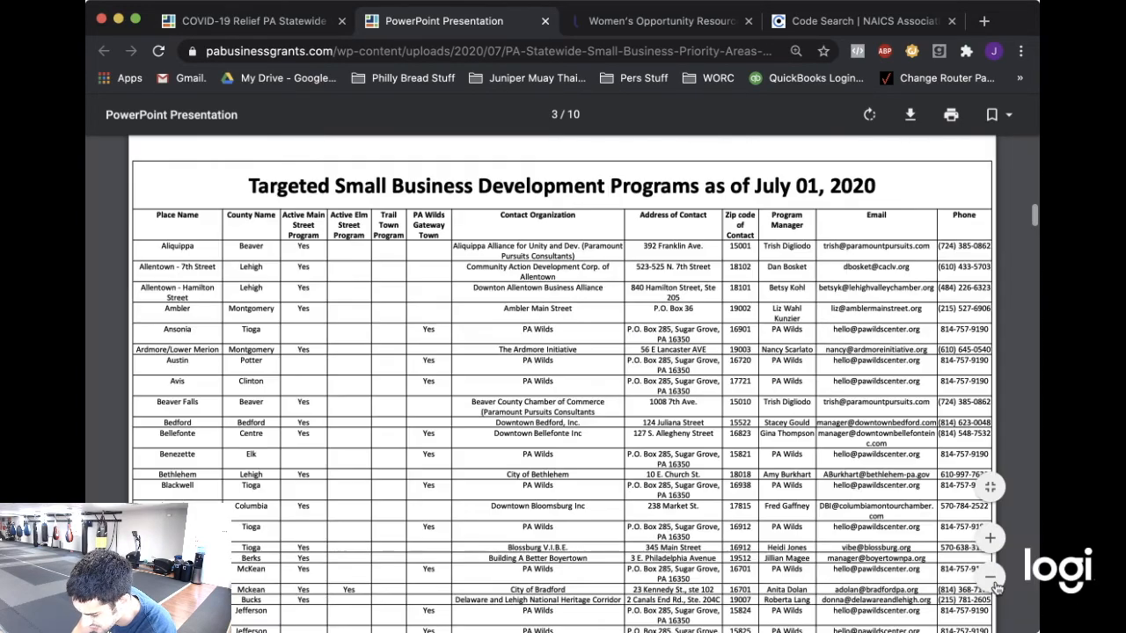
Scroll to the Philadelphia commercial corridors table and highlight the 500 block of S 5th St.
{"action": "scroll", "coordinate": [717, 439], "scroll_direction": "down", "scroll_amount": 10}
{"action": "scroll", "coordinate": [717, 437], "scroll_direction": "down", "scroll_amount": 10}
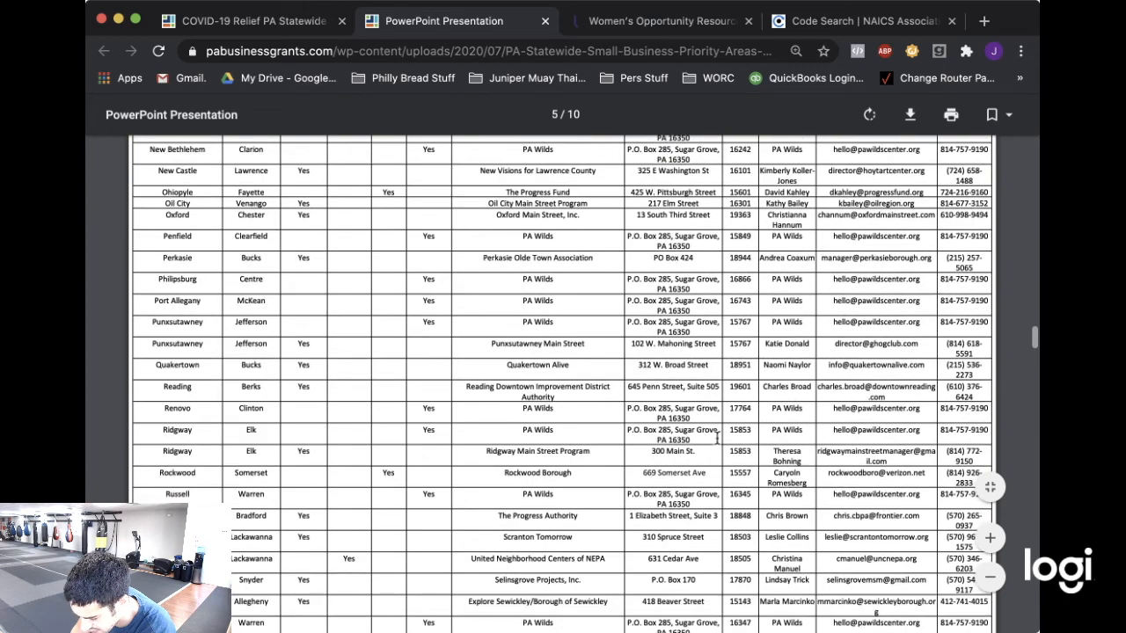
{"action": "scroll", "coordinate": [716, 437], "scroll_direction": "down", "scroll_amount": 15}
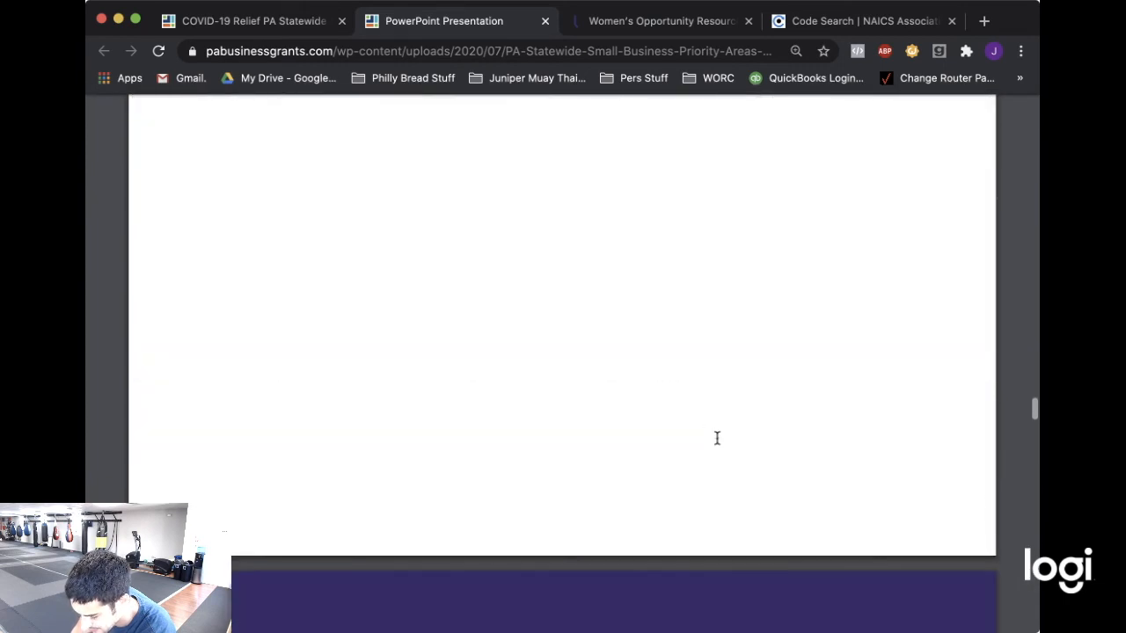
{"action": "scroll", "coordinate": [717, 437], "scroll_direction": "down", "scroll_amount": 15}
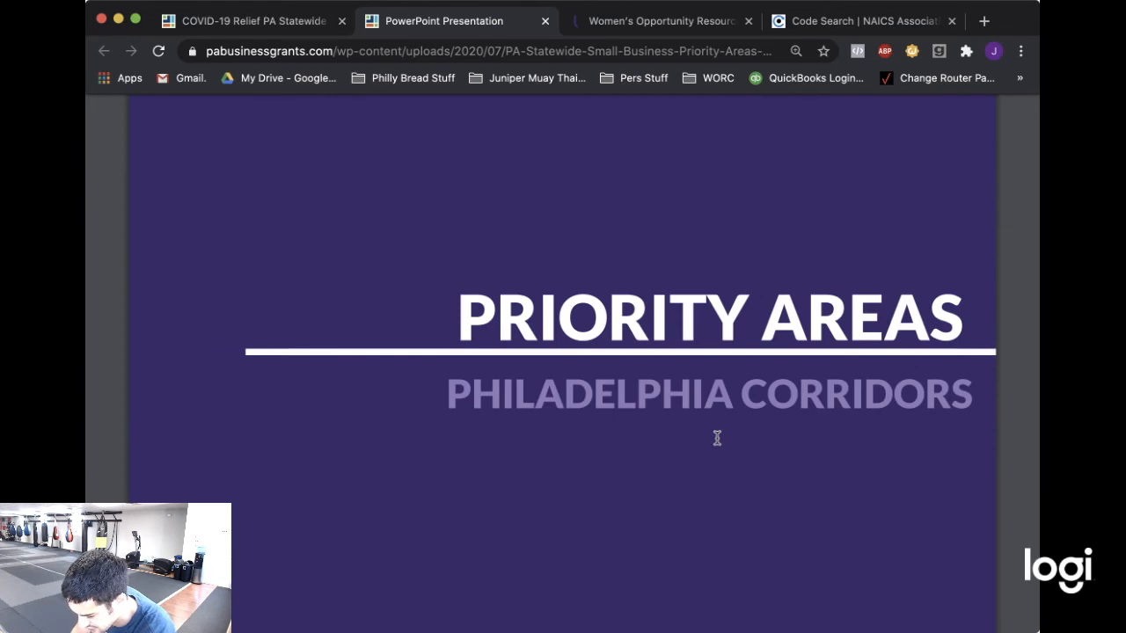
{"action": "scroll", "coordinate": [717, 437], "scroll_direction": "down", "scroll_amount": 10}
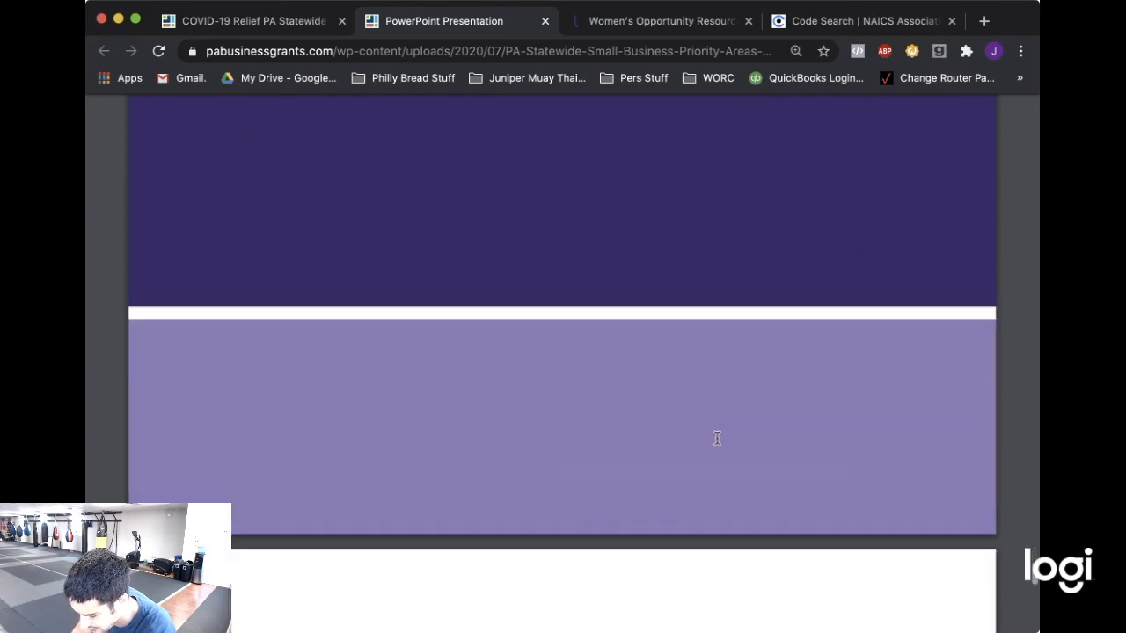
{"action": "scroll", "coordinate": [716, 437], "scroll_direction": "down", "scroll_amount": 3}
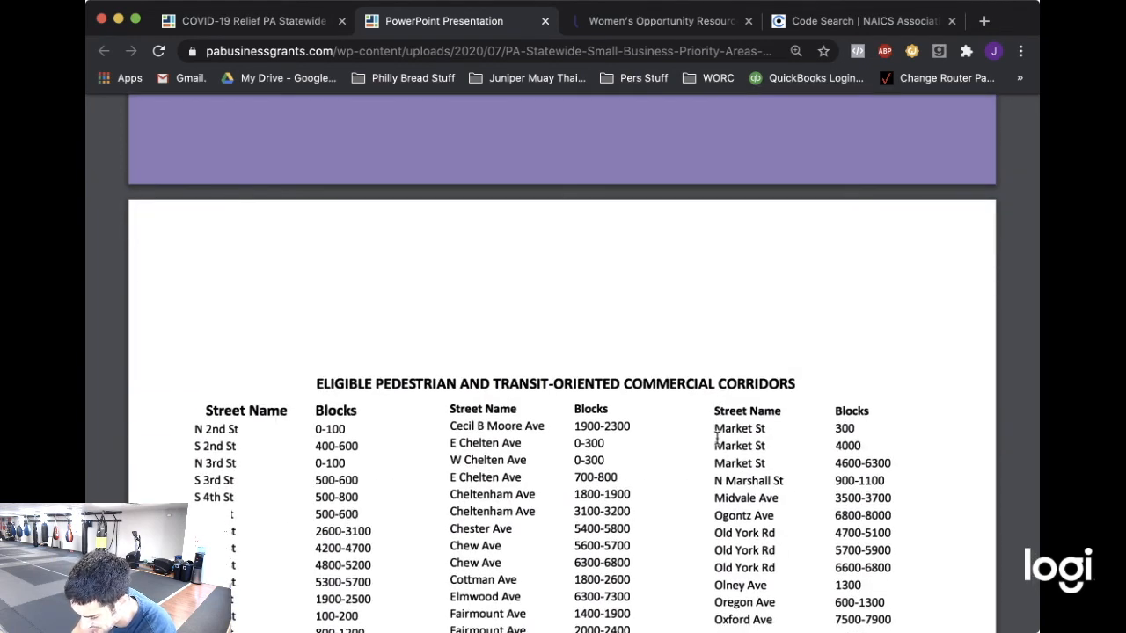
{"action": "scroll", "coordinate": [717, 437], "scroll_direction": "down", "scroll_amount": 4}
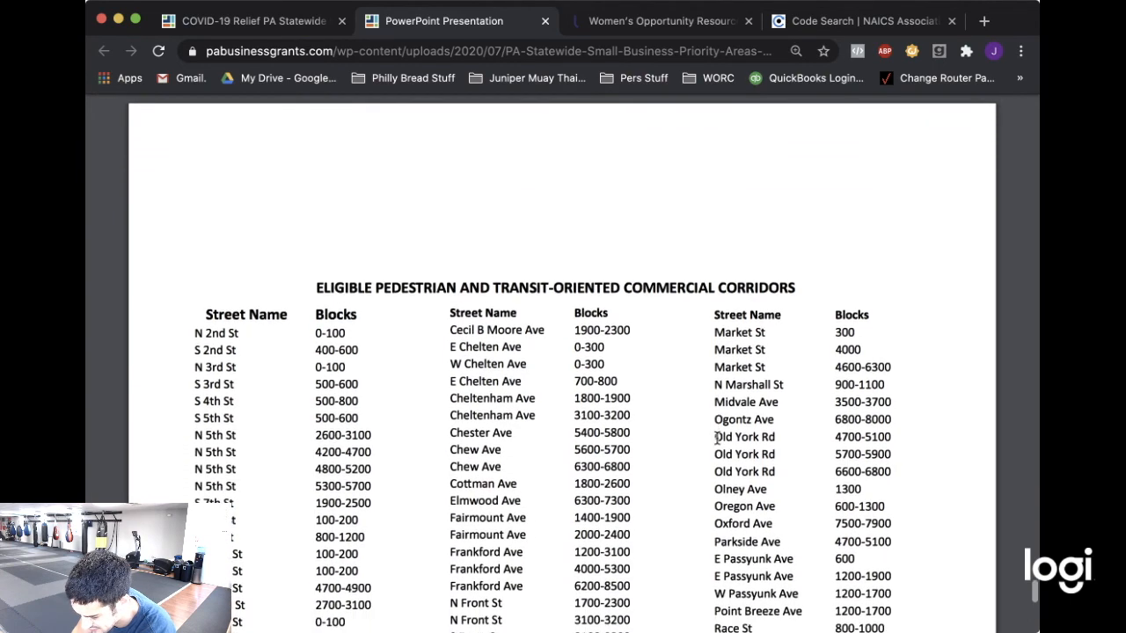
{"action": "scroll", "coordinate": [716, 437], "scroll_direction": "down", "scroll_amount": 1}
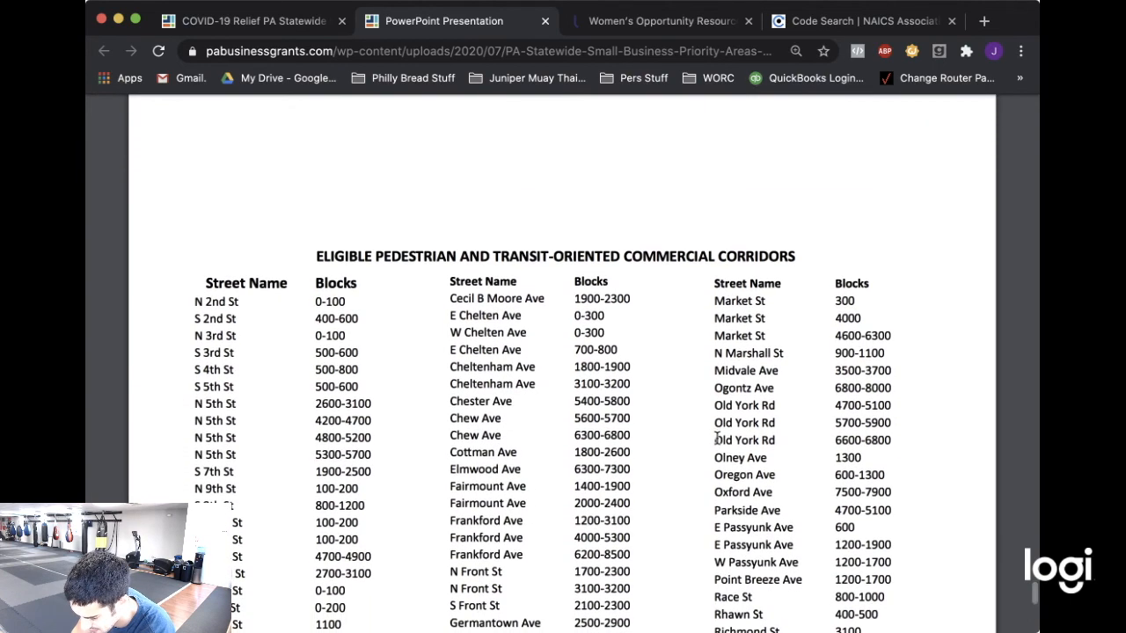
{"action": "scroll", "coordinate": [717, 437], "scroll_direction": "down", "scroll_amount": 2}
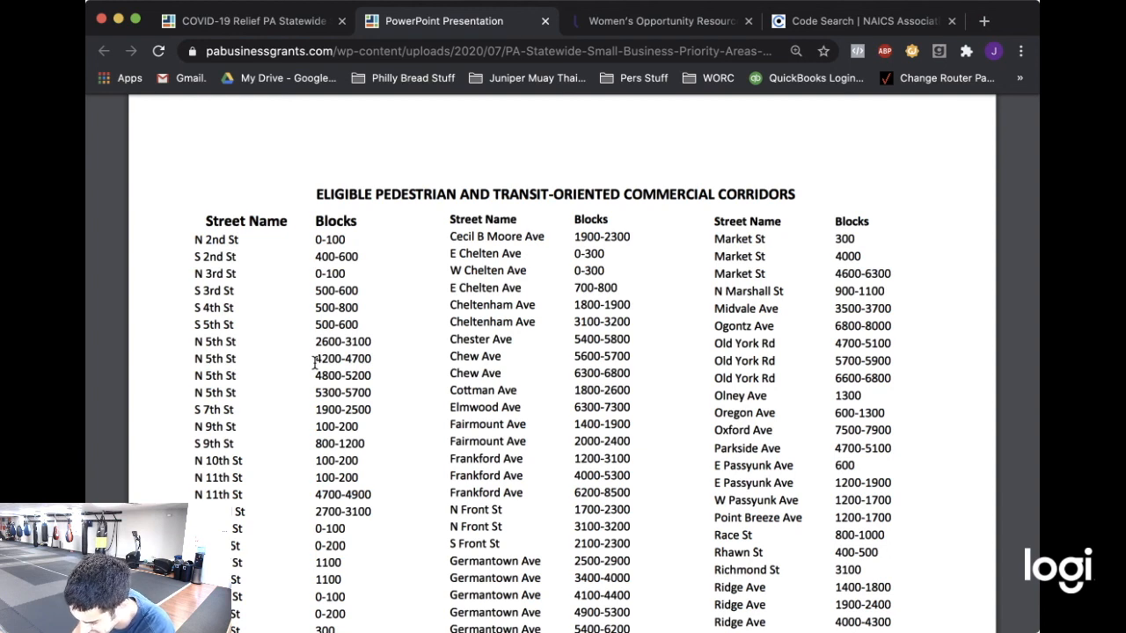
{"action": "left_click_drag", "start_coordinate": [316, 325], "coordinate": [335, 325]}
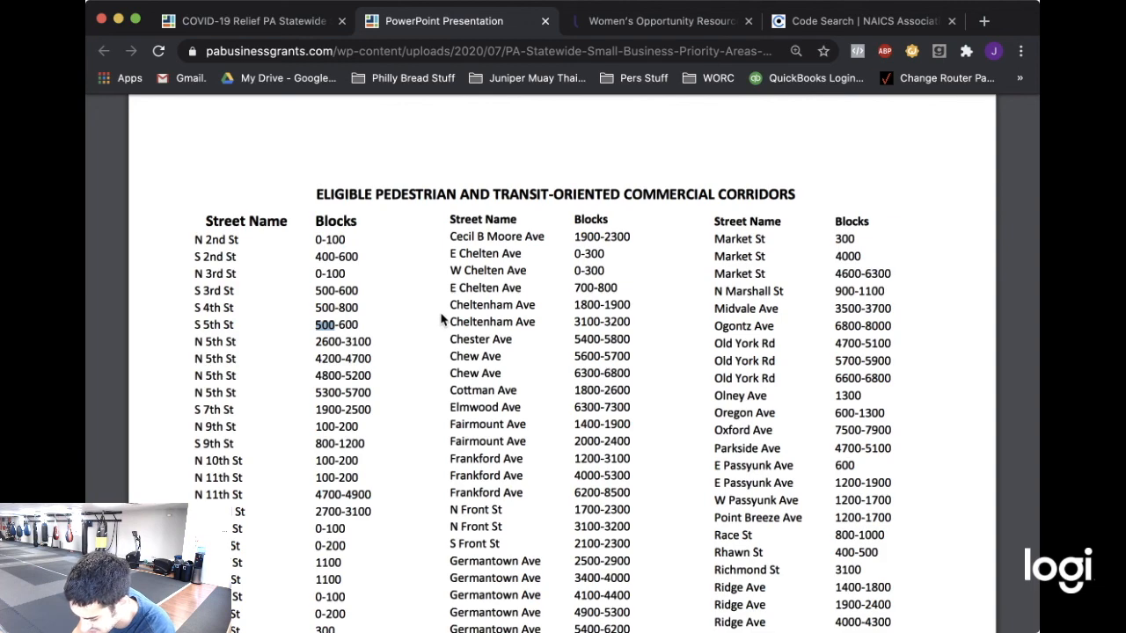
{"action": "scroll", "coordinate": [570, 297], "scroll_direction": "down", "scroll_amount": 3}
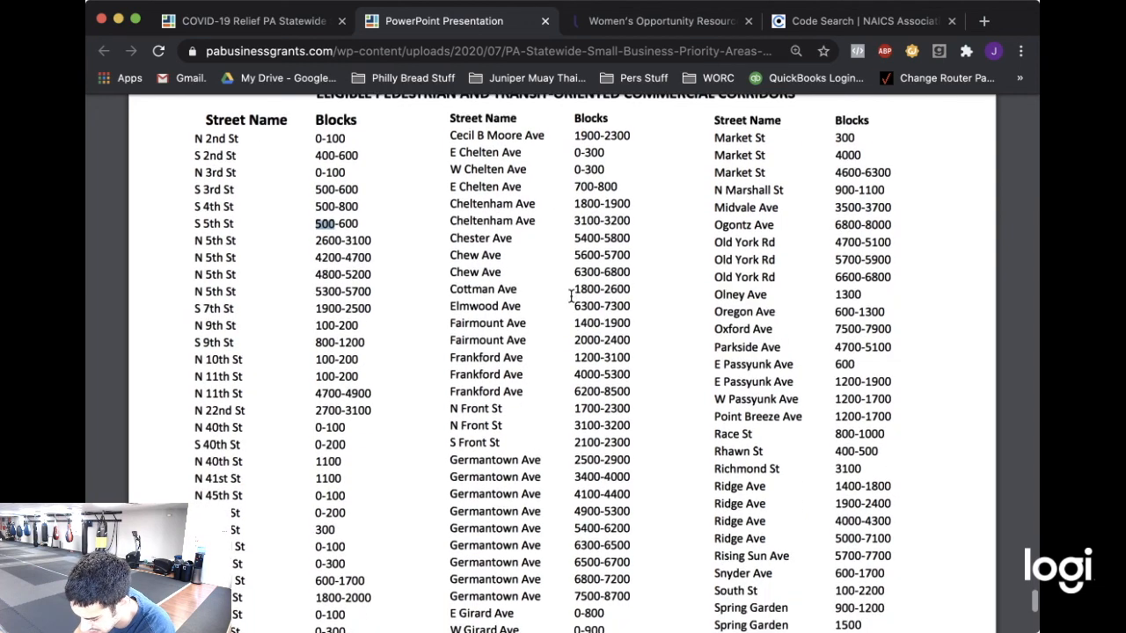
{"action": "scroll", "coordinate": [570, 297], "scroll_direction": "down", "scroll_amount": 4}
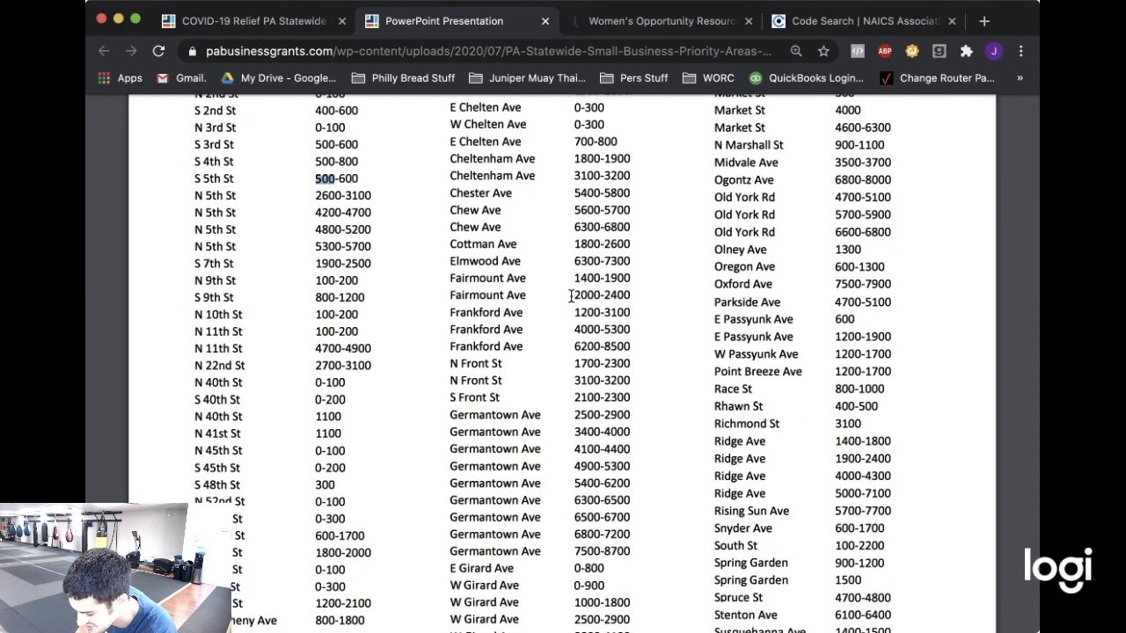
{"action": "scroll", "coordinate": [570, 297], "scroll_direction": "down", "scroll_amount": 7}
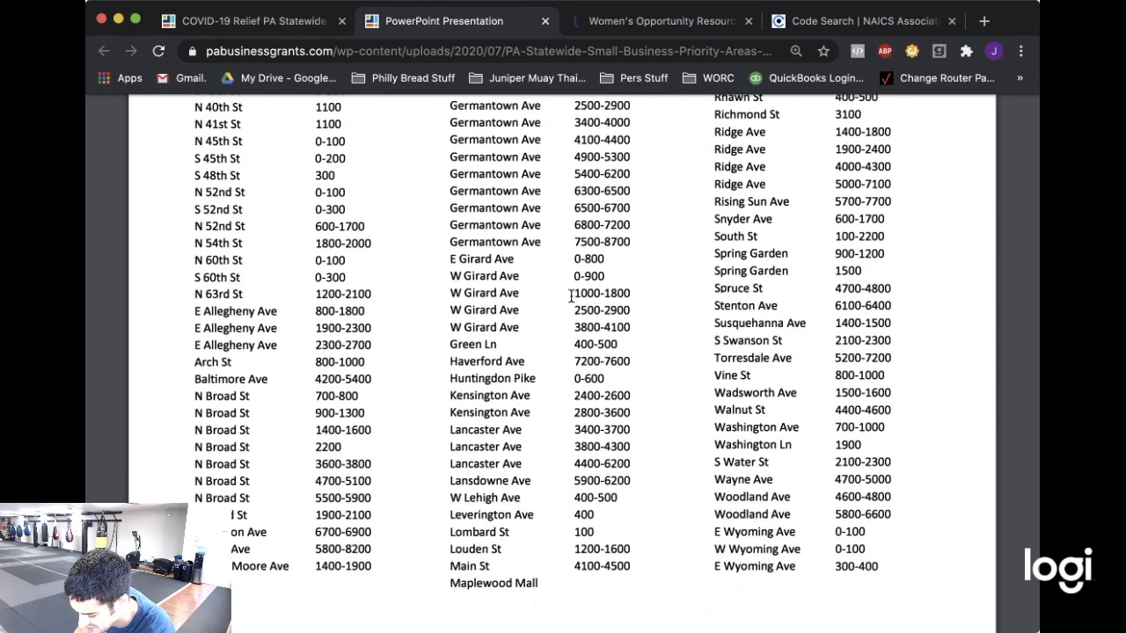
{"action": "scroll", "coordinate": [570, 297], "scroll_direction": "up", "scroll_amount": 3}
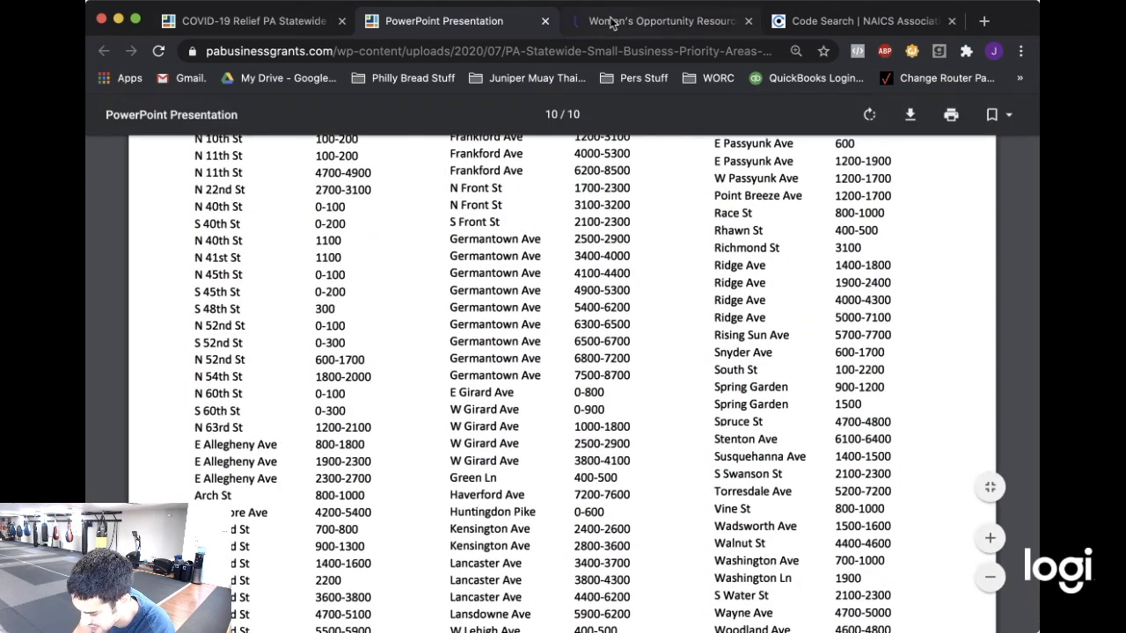
Answer NO to question 2 on operating in a designated revitalization area.
{"action": "left_click", "coordinate": [611, 22]}
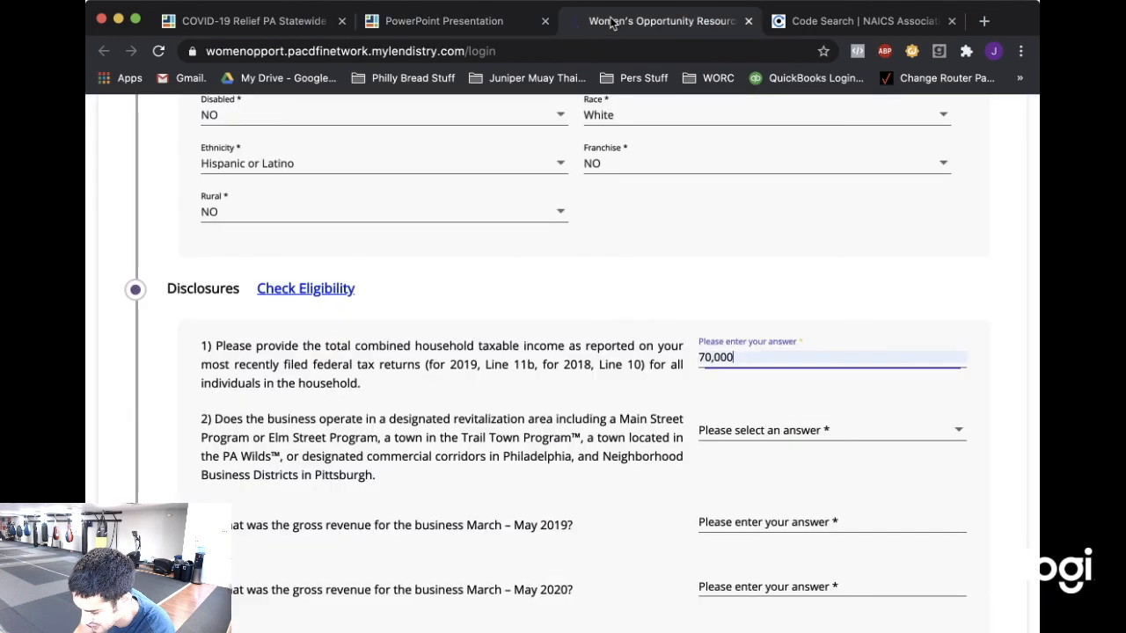
{"action": "left_click", "coordinate": [827, 430]}
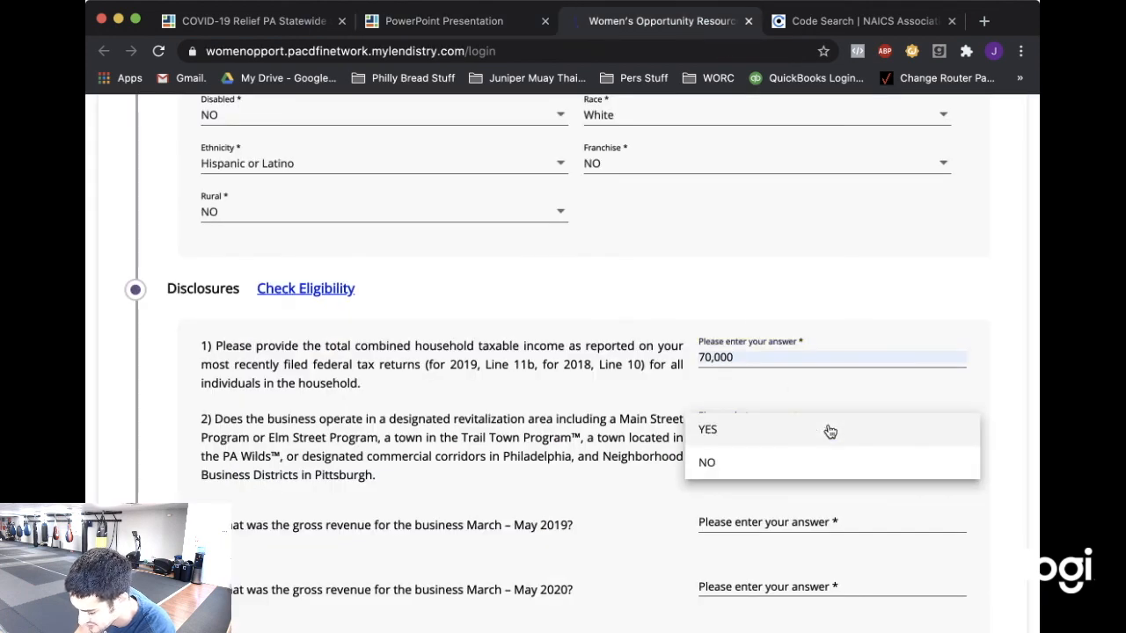
{"action": "left_click", "coordinate": [800, 466]}
{"action": "scroll", "coordinate": [771, 485], "scroll_direction": "down", "scroll_amount": 4}
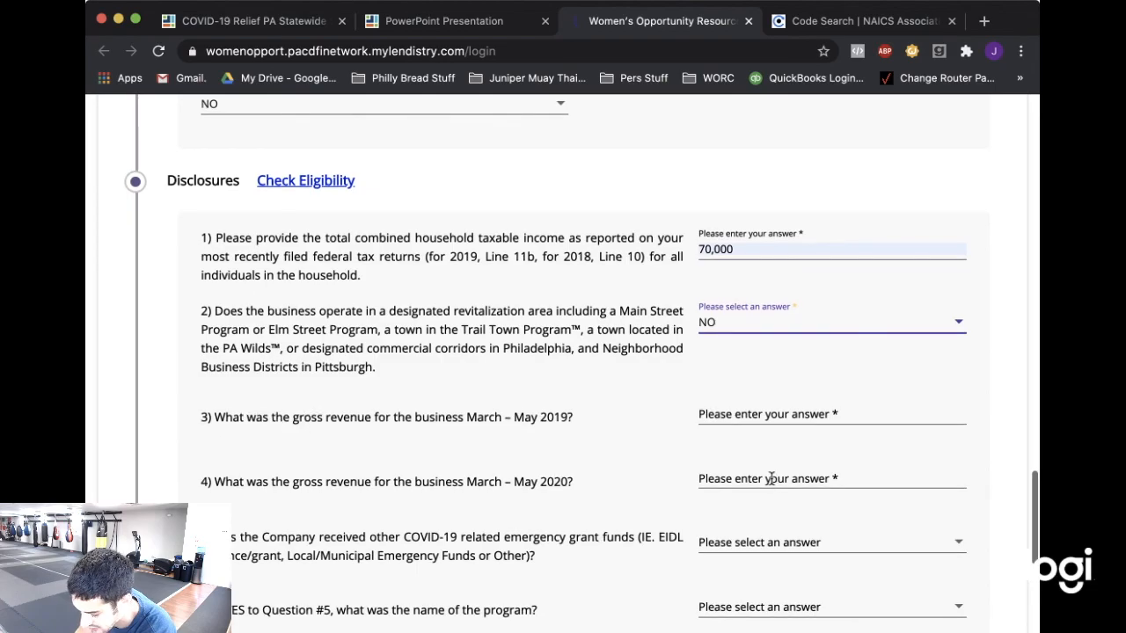